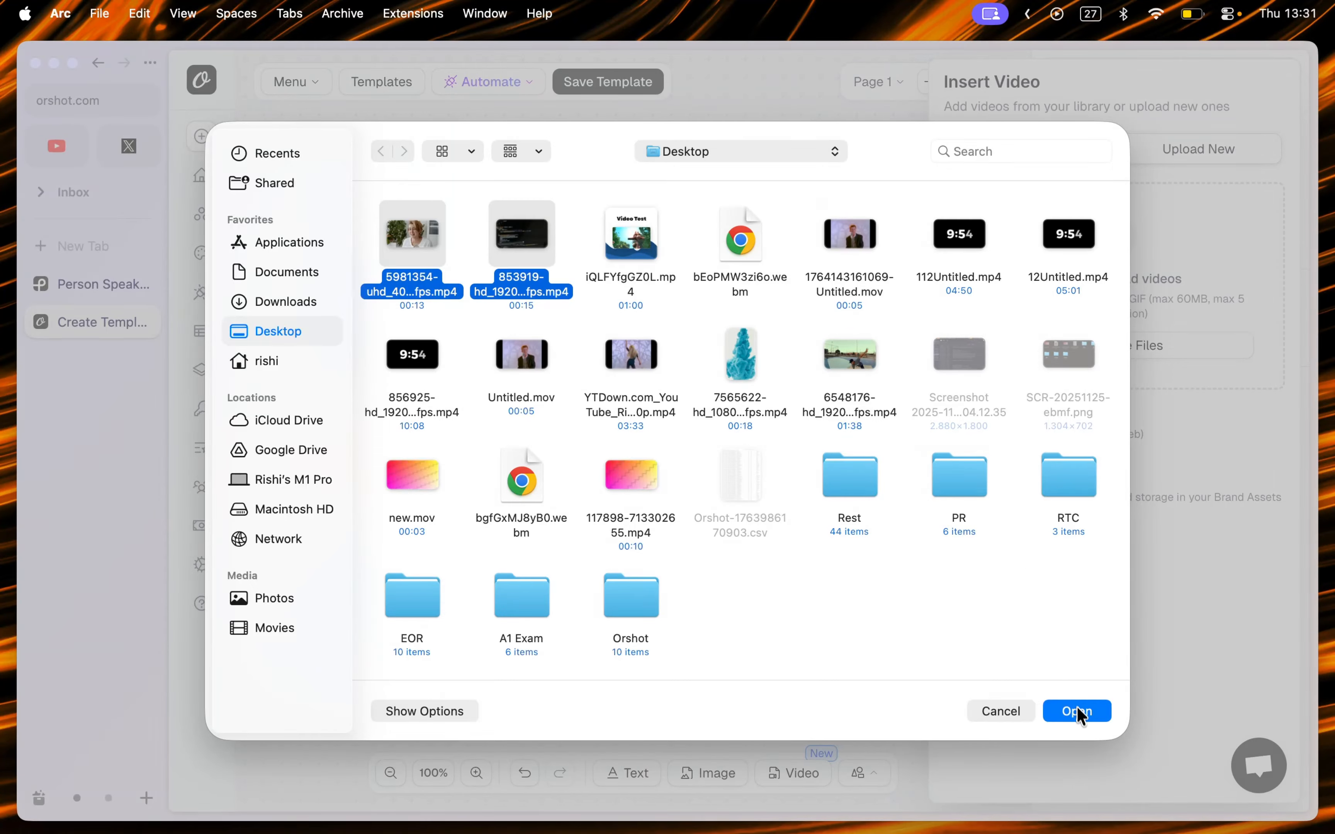
# Step: Upload the two selected video files and insert the coding clip from the video library onto the canvas
pyautogui.click(1080, 712)
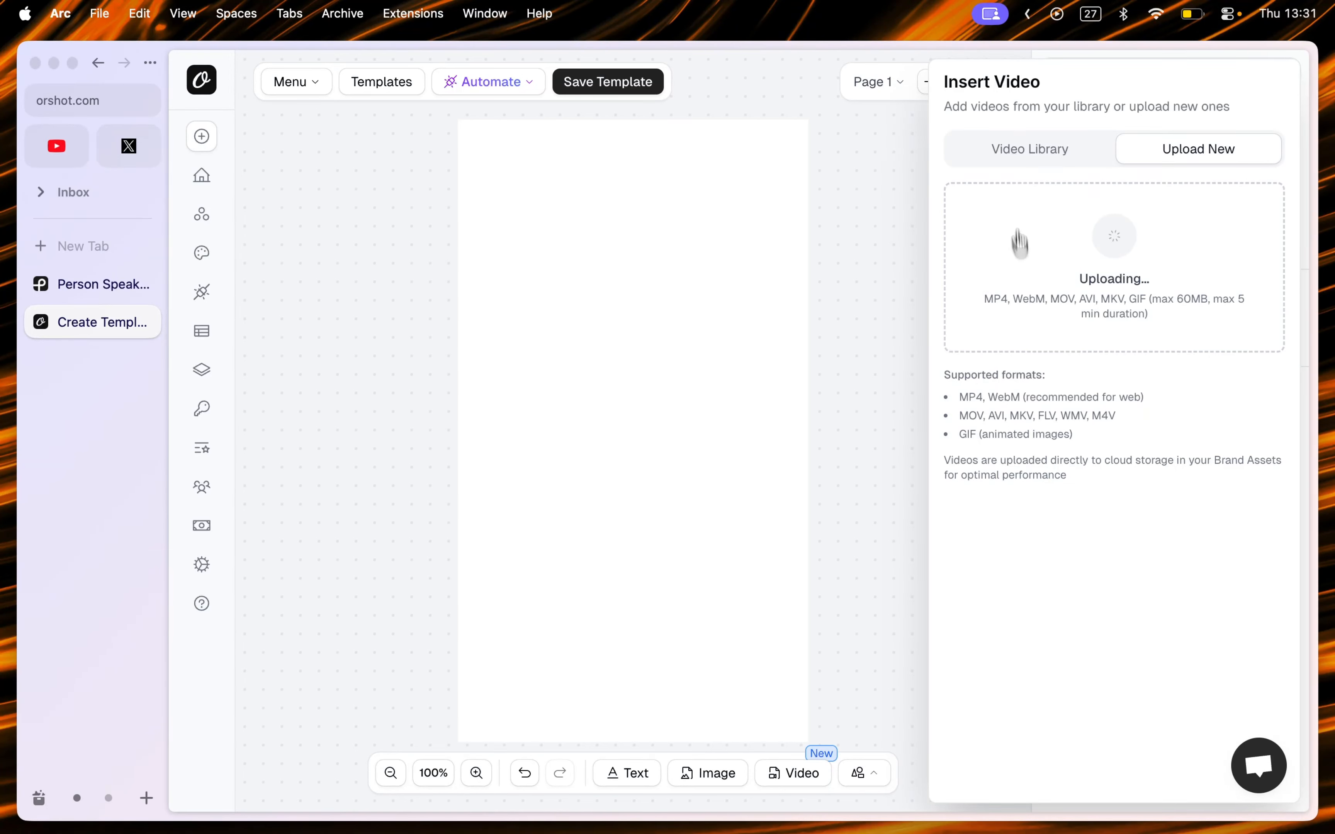
pyautogui.click(1025, 159)
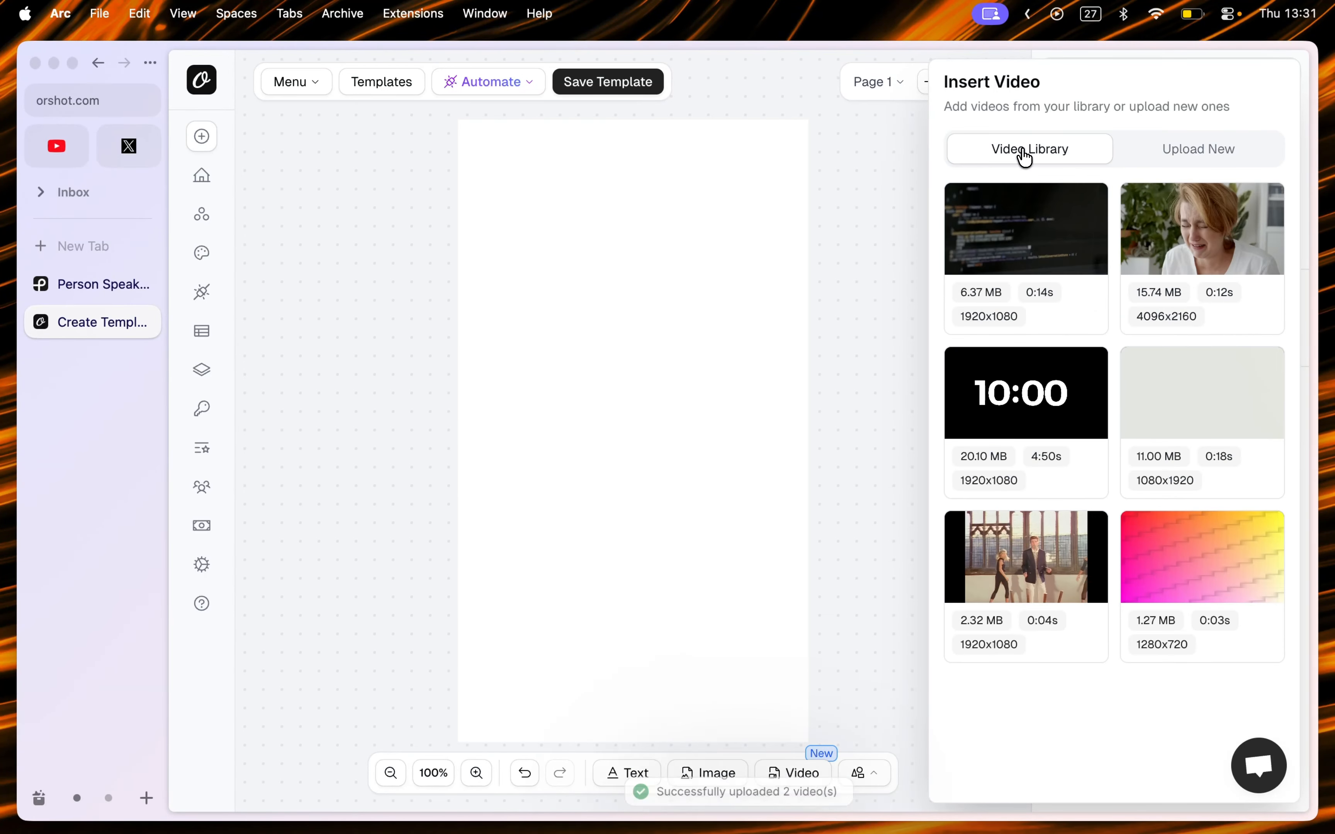
pyautogui.click(1064, 249)
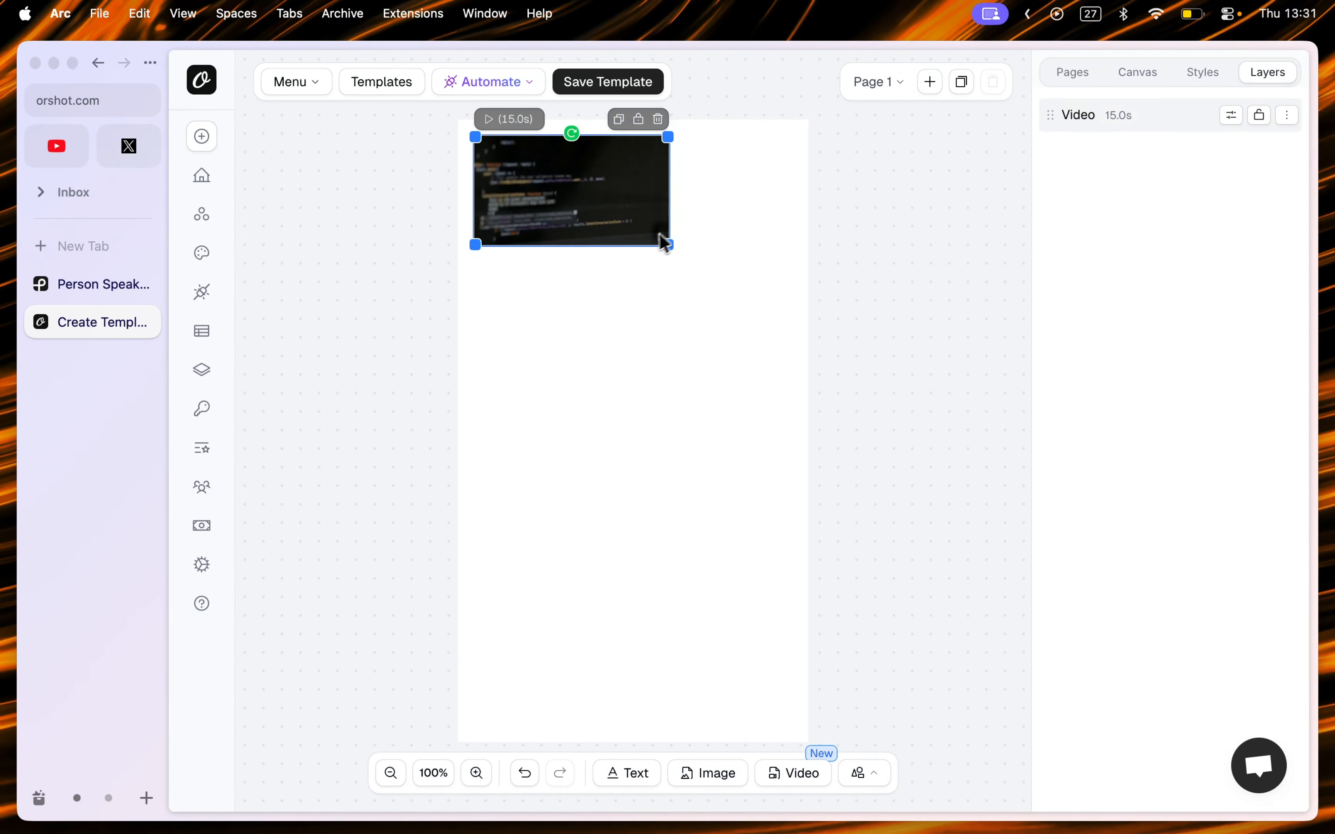
# Step: Enlarge the coding video to about 1043 × 587 so it spans the top of the canvas
pyautogui.moveTo(671, 247); pyautogui.dragTo(755, 262)
pyautogui.click(1081, 77)
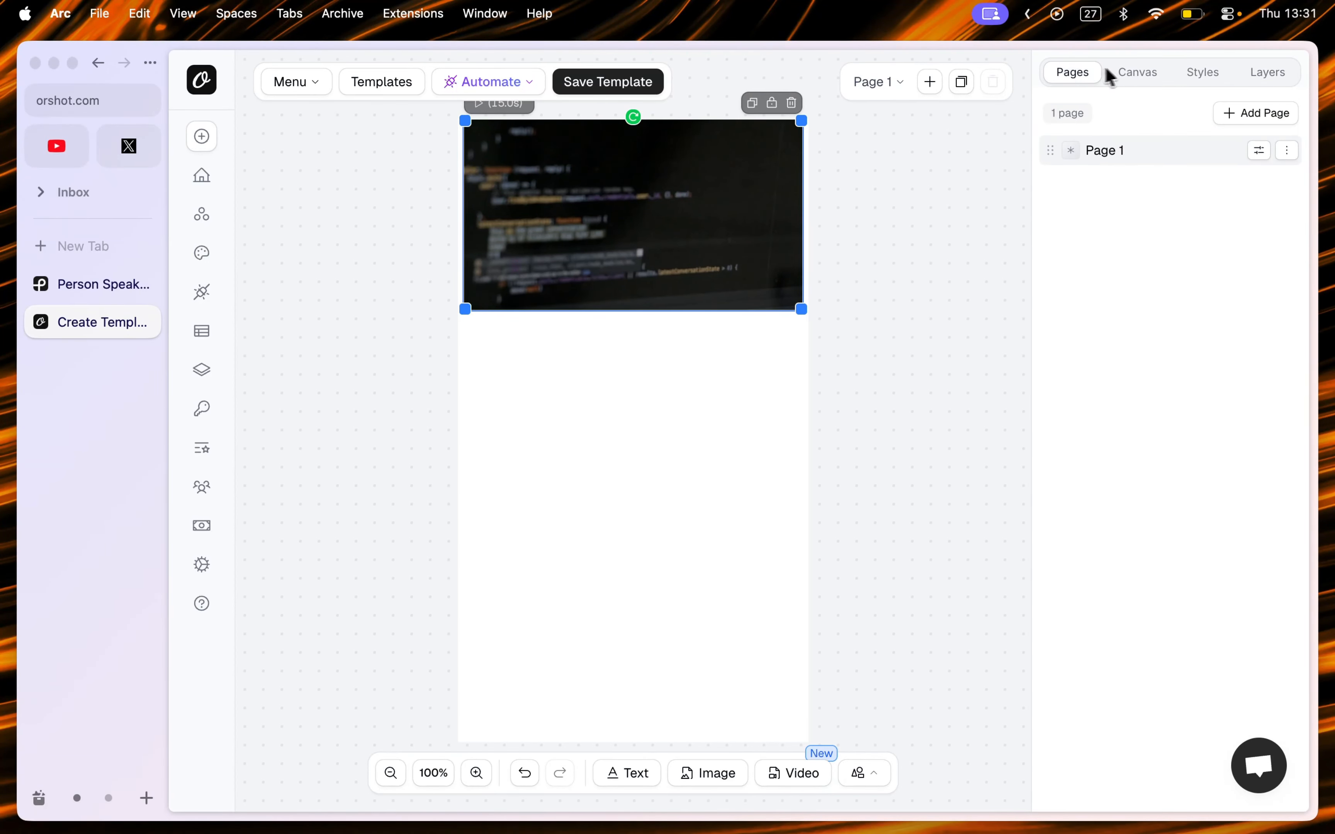
pyautogui.click(1128, 74)
pyautogui.click(1189, 77)
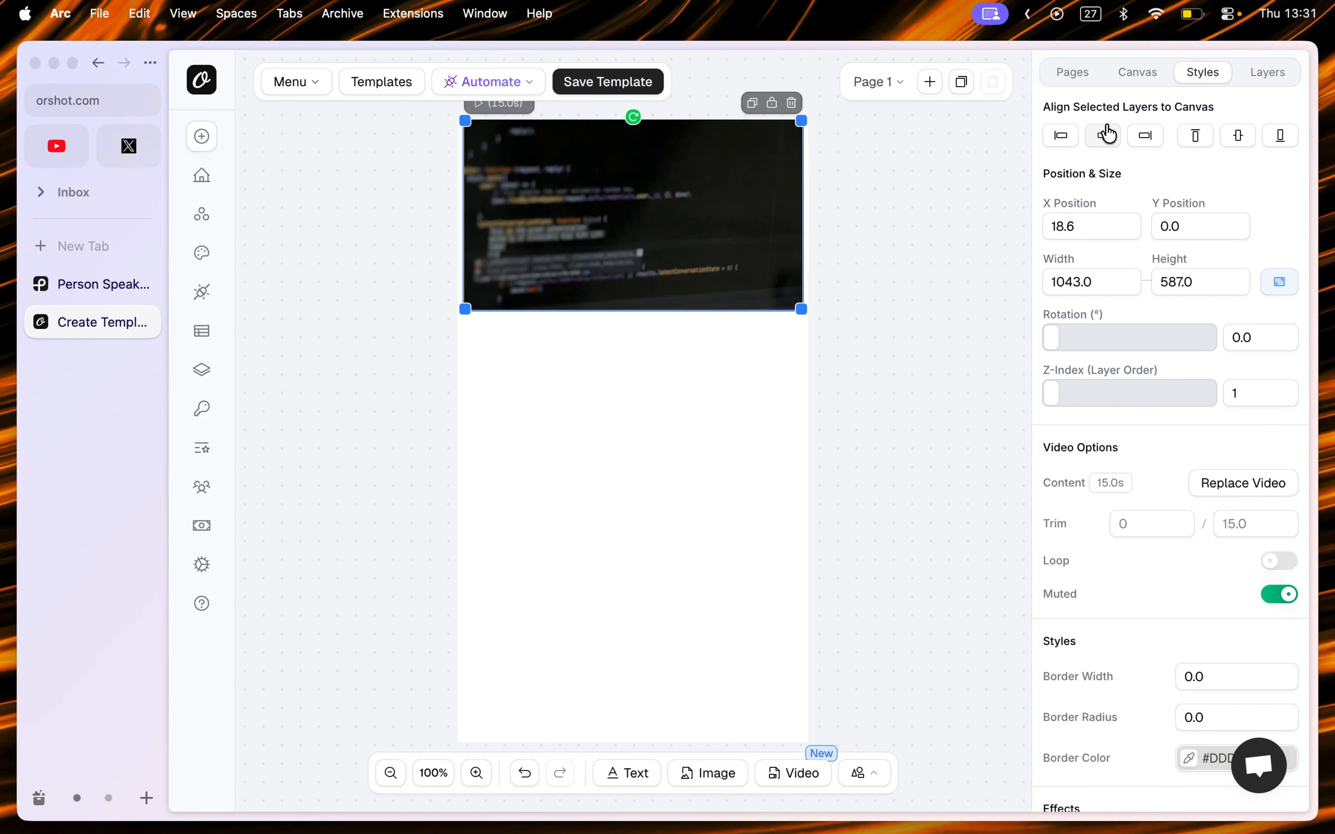
# Step: Resize the coding video to about 1071 × 604 and place a duplicate of it at the bottom of the canvas
pyautogui.press('super+c')
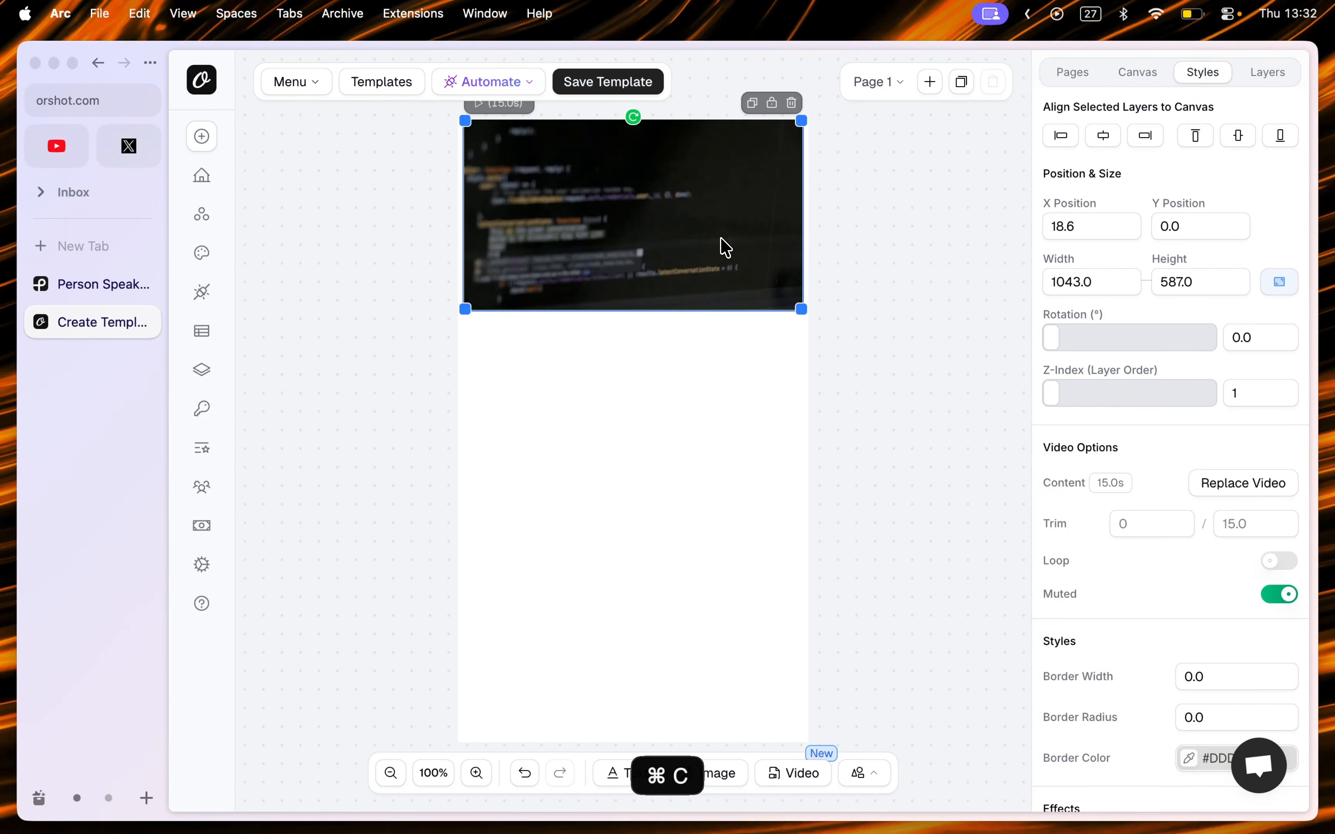
pyautogui.moveTo(803, 309); pyautogui.dragTo(810, 312)
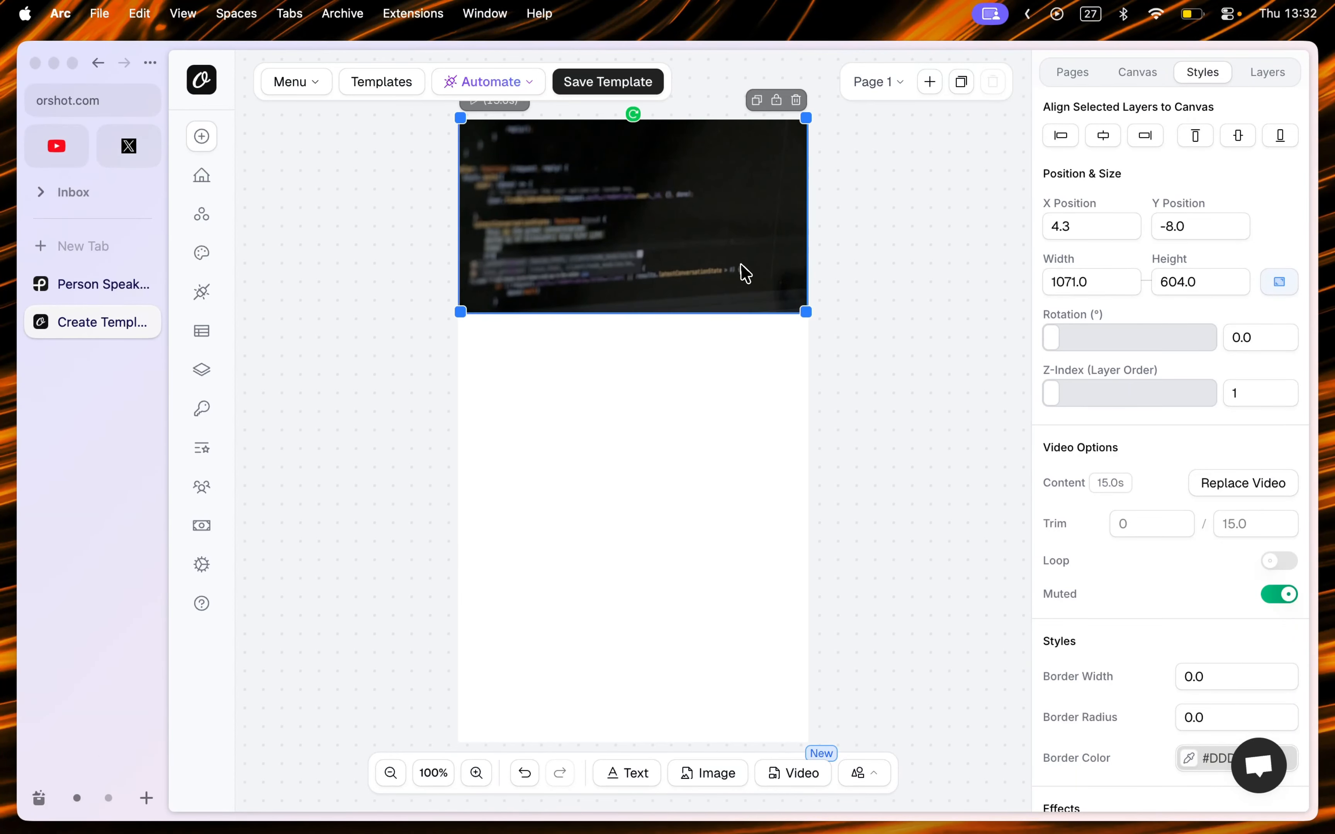
pyautogui.moveTo(741, 265); pyautogui.dragTo(741, 695)
pyautogui.press('super+v')
# Step: Replace the bottom video with the crying woman clip from the video library
pyautogui.click(1230, 484)
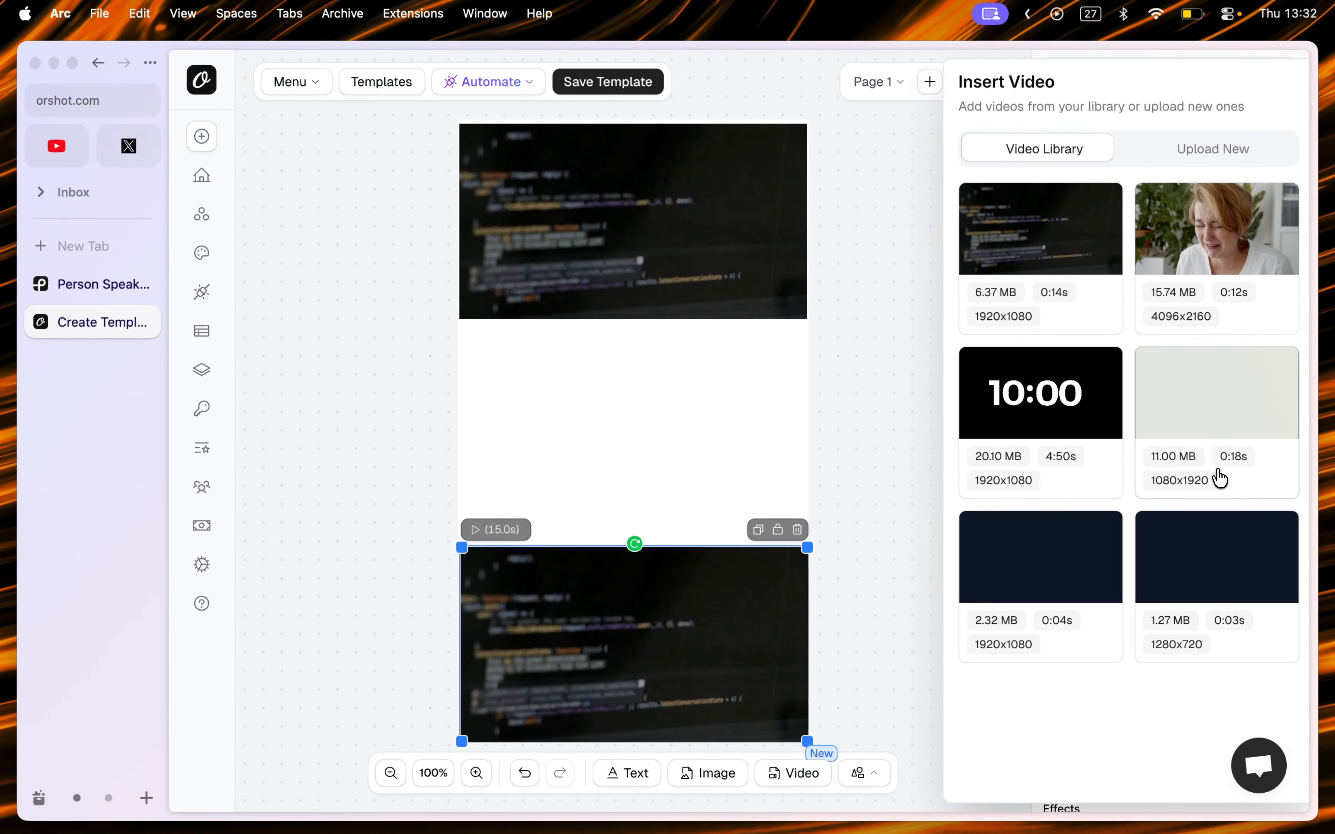
pyautogui.click(1185, 221)
# Step: Add a text element and move it to the blank middle area between the two videos
pyautogui.click(883, 371)
pyautogui.press('t')
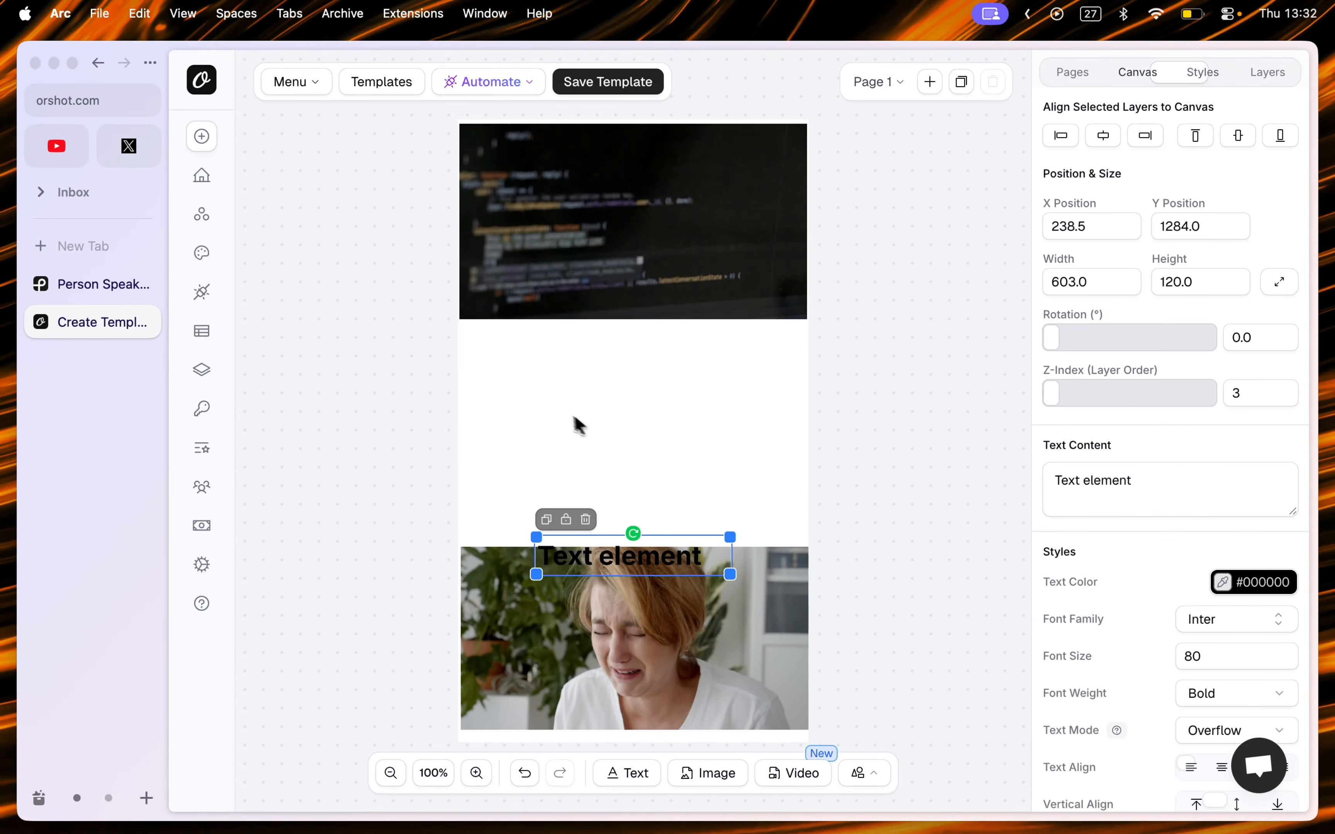
pyautogui.moveTo(629, 564); pyautogui.dragTo(626, 401)
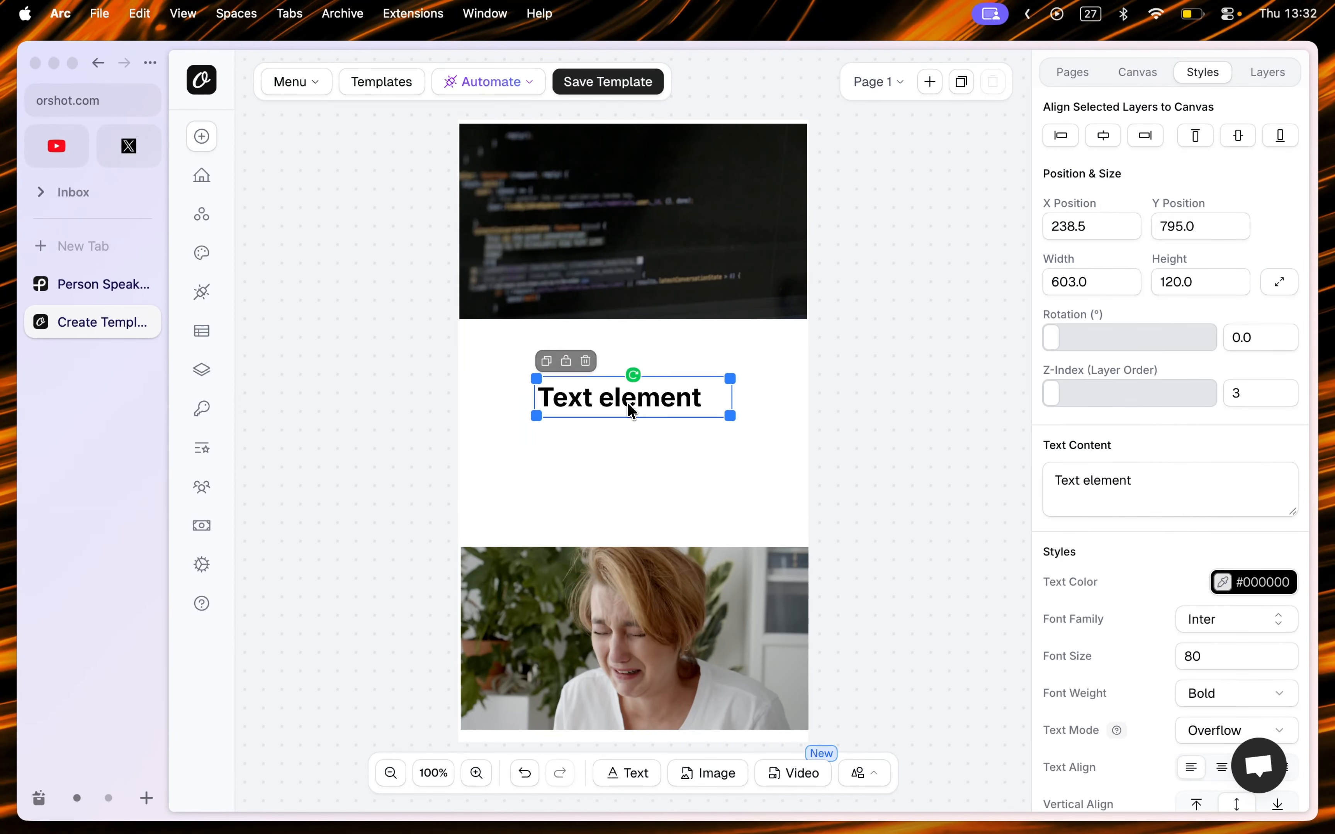
# Step: Enter the title text "10 Reasons Why You Should Start Coding"
pyautogui.doubleClick(626, 401)
pyautogui.write('10 Reasons ')
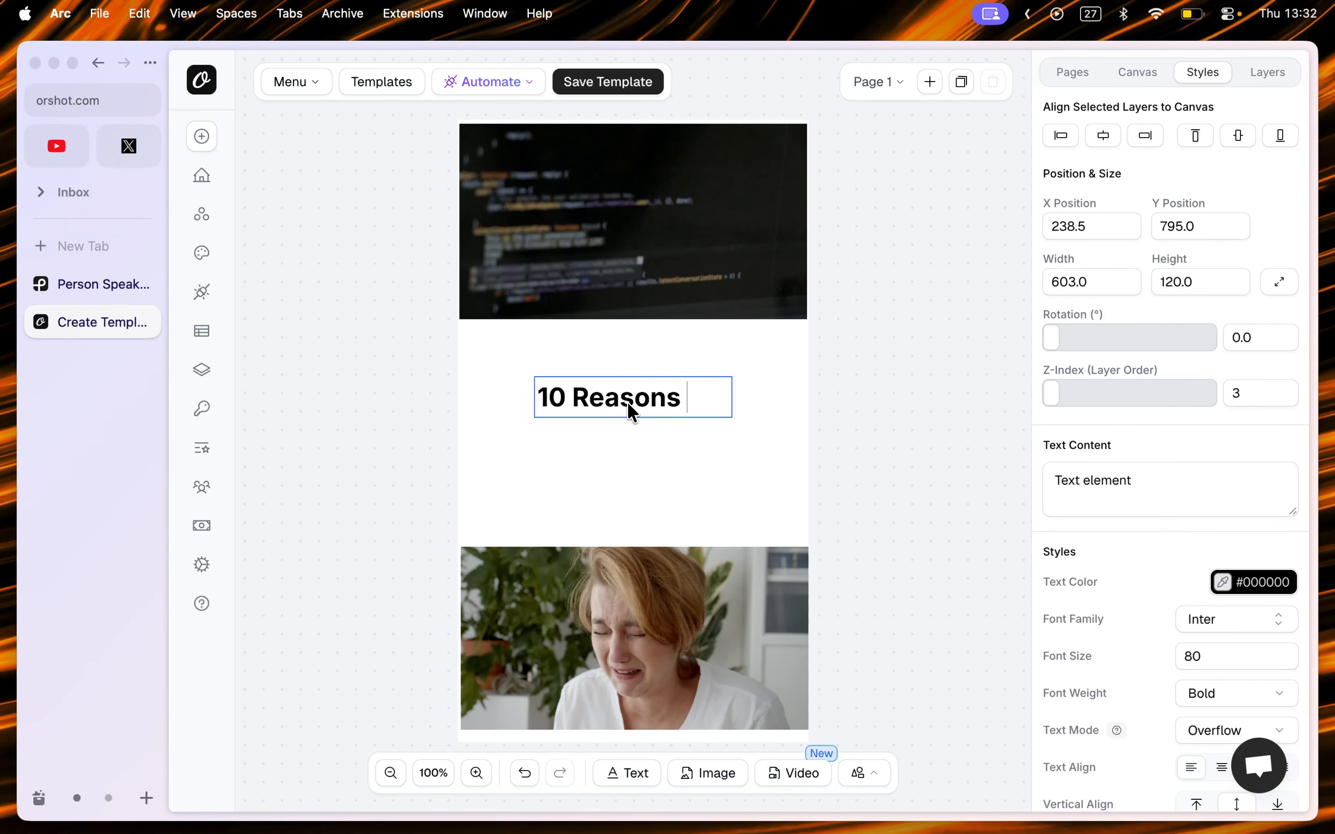
pyautogui.write('Why You sho')
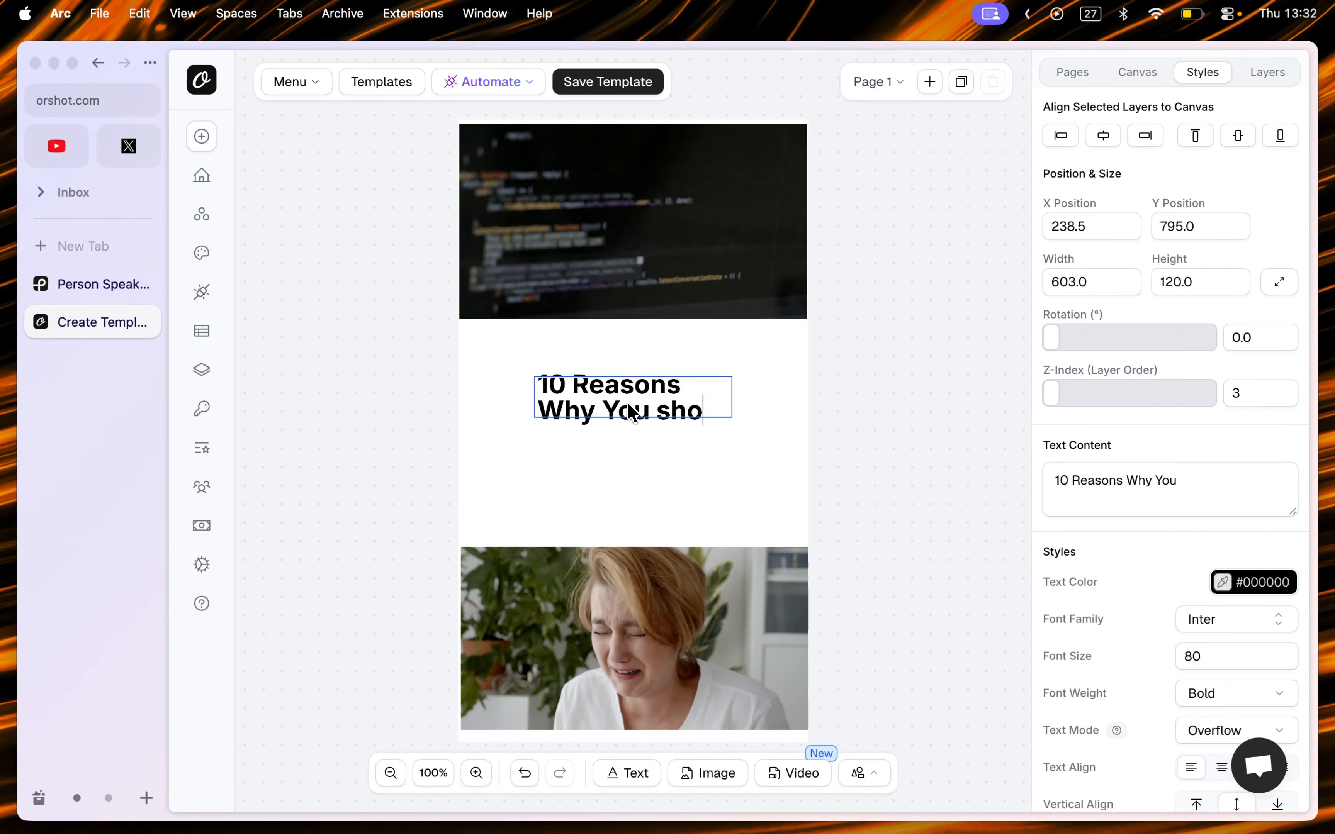
pyautogui.hotkey('alt', 'BackSpace')
pyautogui.write('Should')
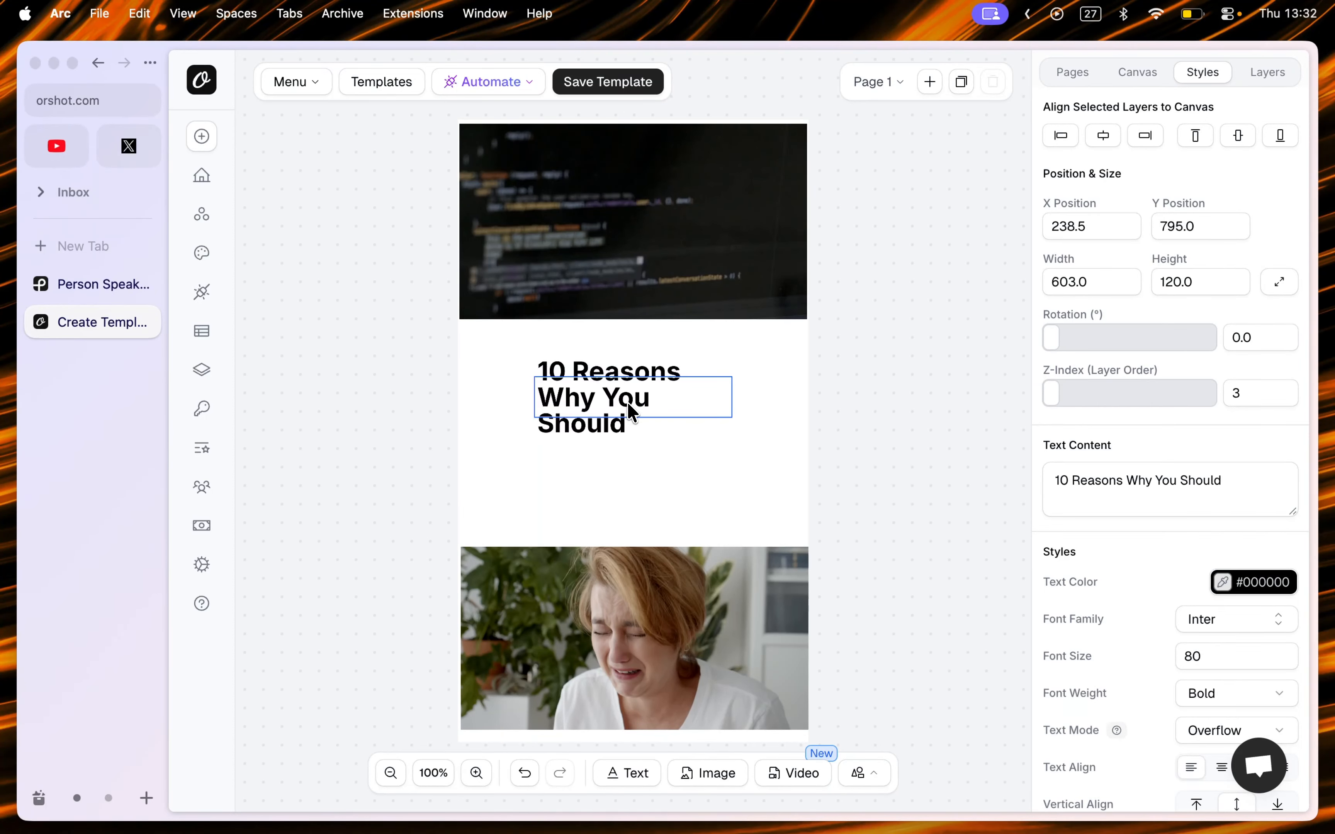
pyautogui.write(' Start Coding')
pyautogui.press('Escape')
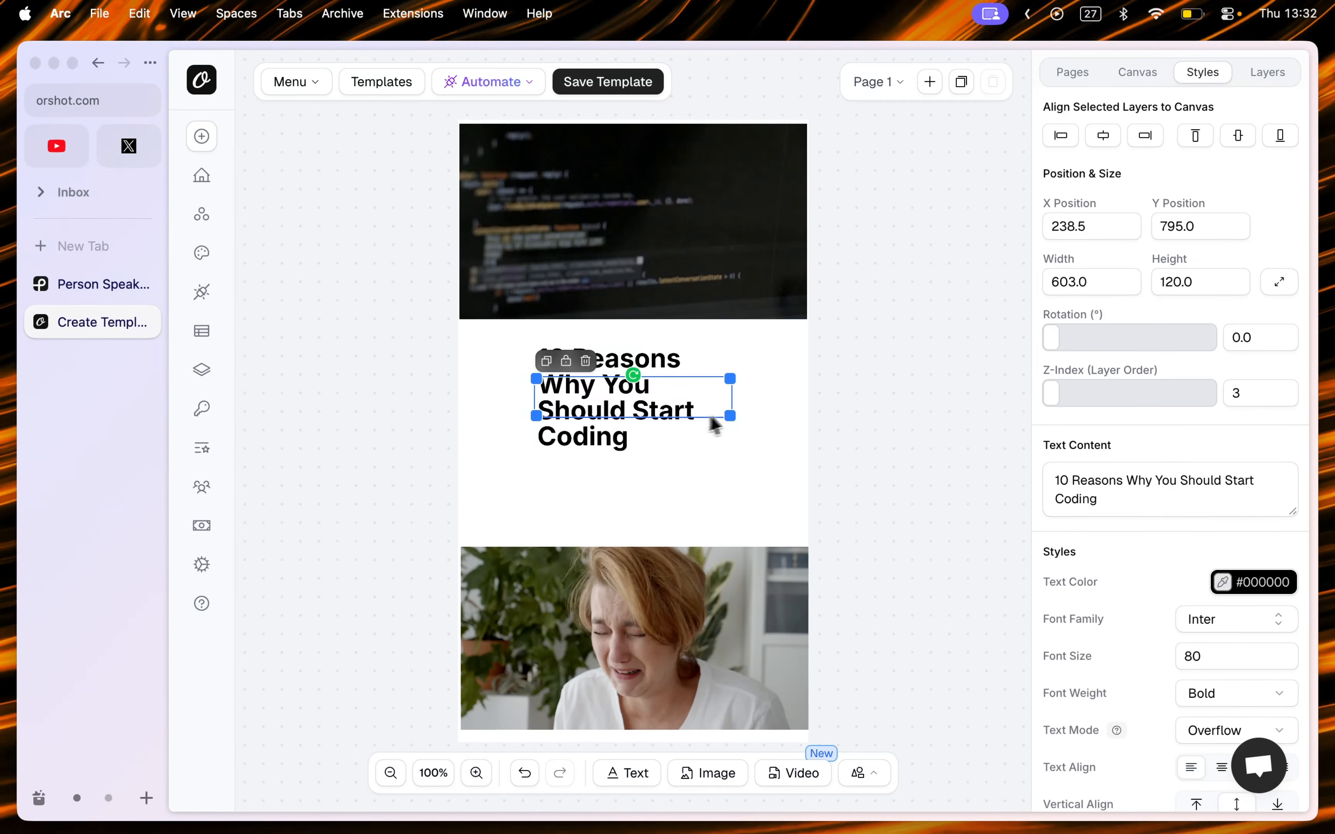
# Step: Widen the title text box and center-align its text
pyautogui.moveTo(735, 415); pyautogui.dragTo(667, 413)
pyautogui.scroll(-5, 1274, 662)
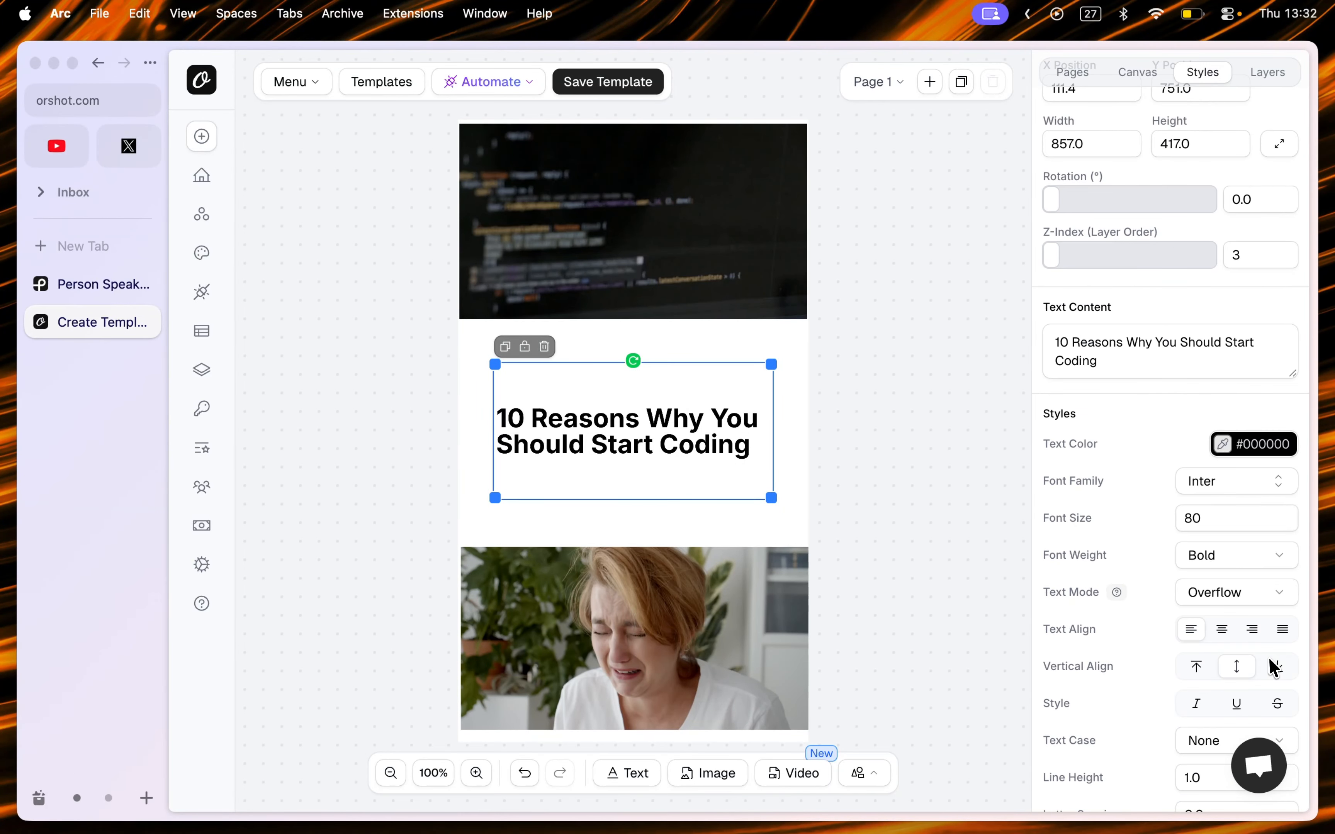
pyautogui.click(1223, 630)
# Step: Set the title font to Instrument Serif and its font size to 140
pyautogui.click(1230, 488)
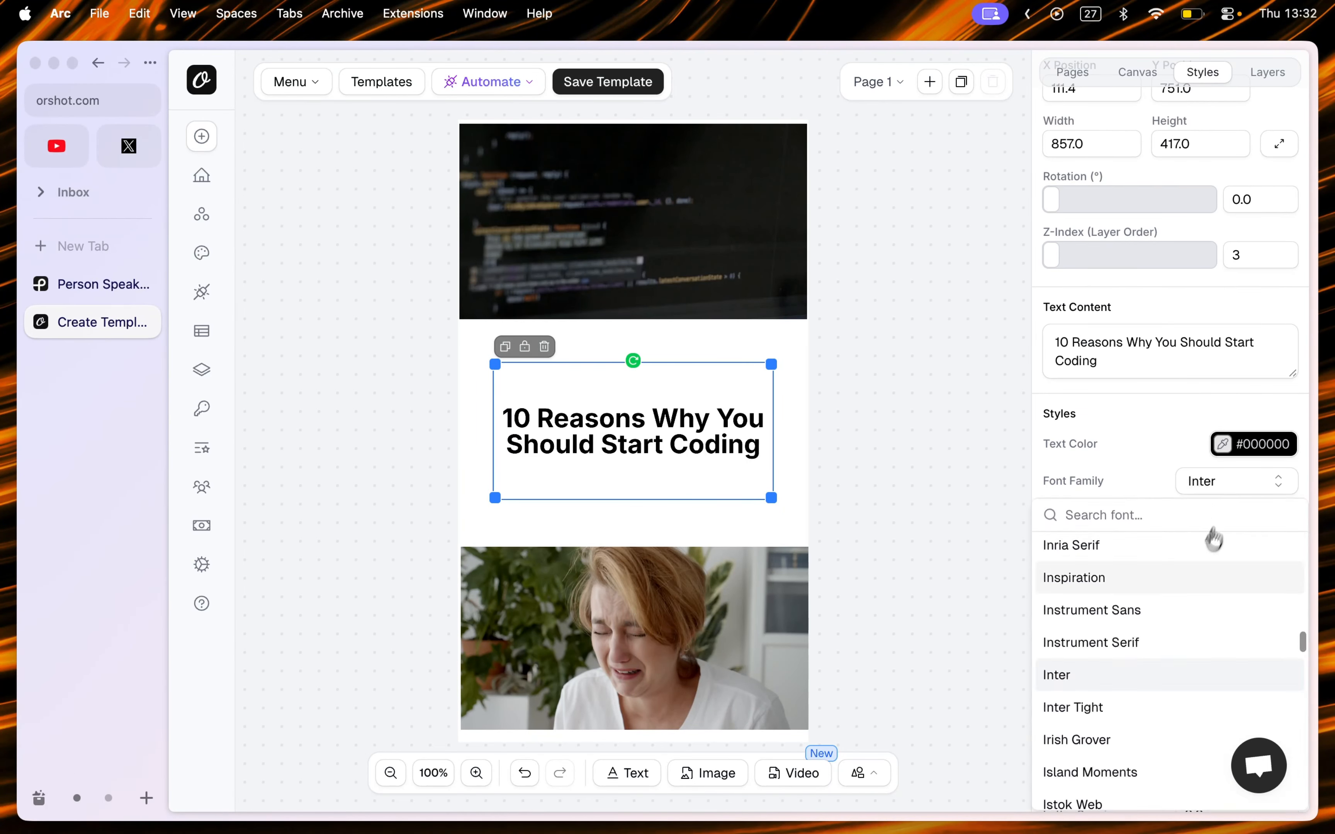
pyautogui.click(1147, 643)
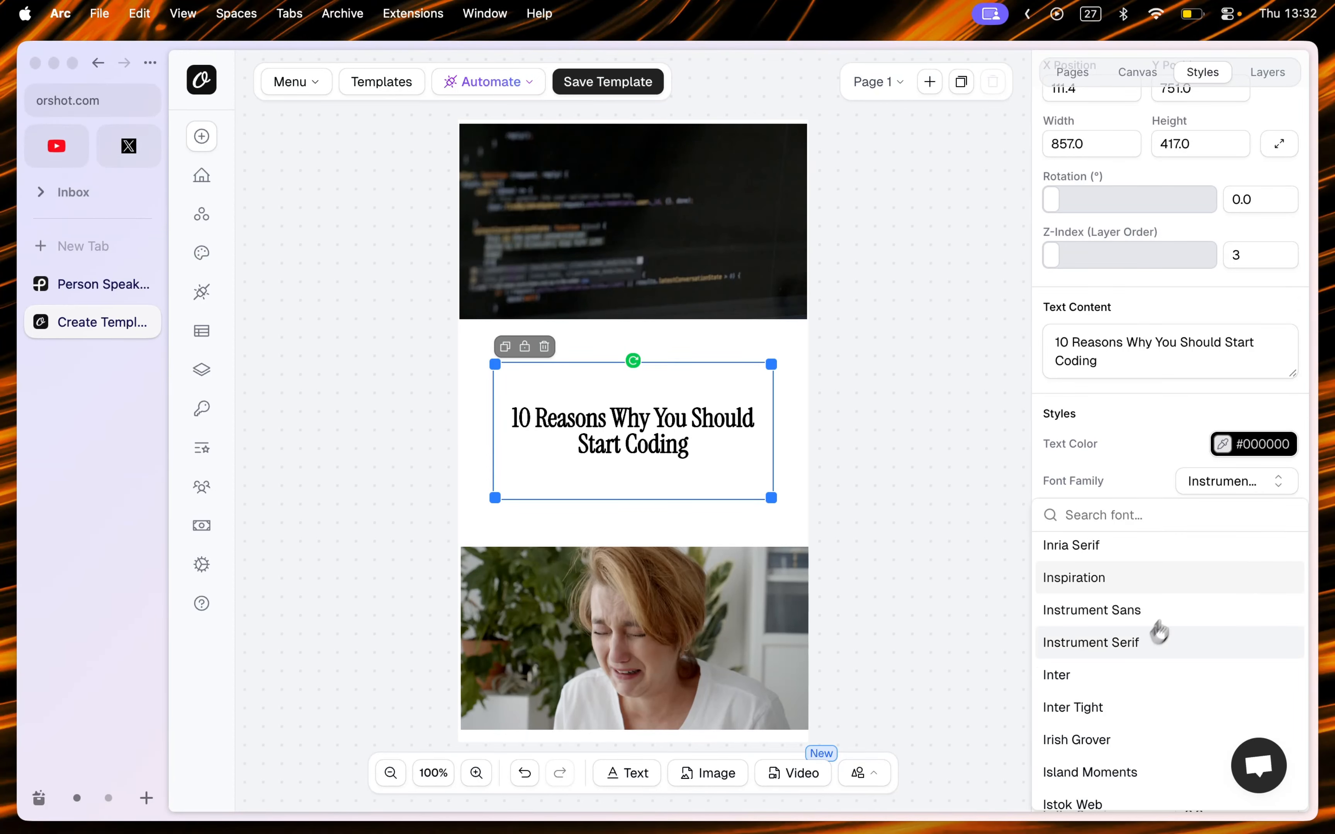
pyautogui.click(1216, 524)
pyautogui.hotkey('shift', 'Up')
pyautogui.hotkey('shift', 'Up')
pyautogui.hotkey('shift', 'Up')
pyautogui.hotkey('shift', 'Up')
pyautogui.hotkey('shift', 'Up')
pyautogui.hotkey('shift', 'Up')
pyautogui.hotkey('shift', 'Up')
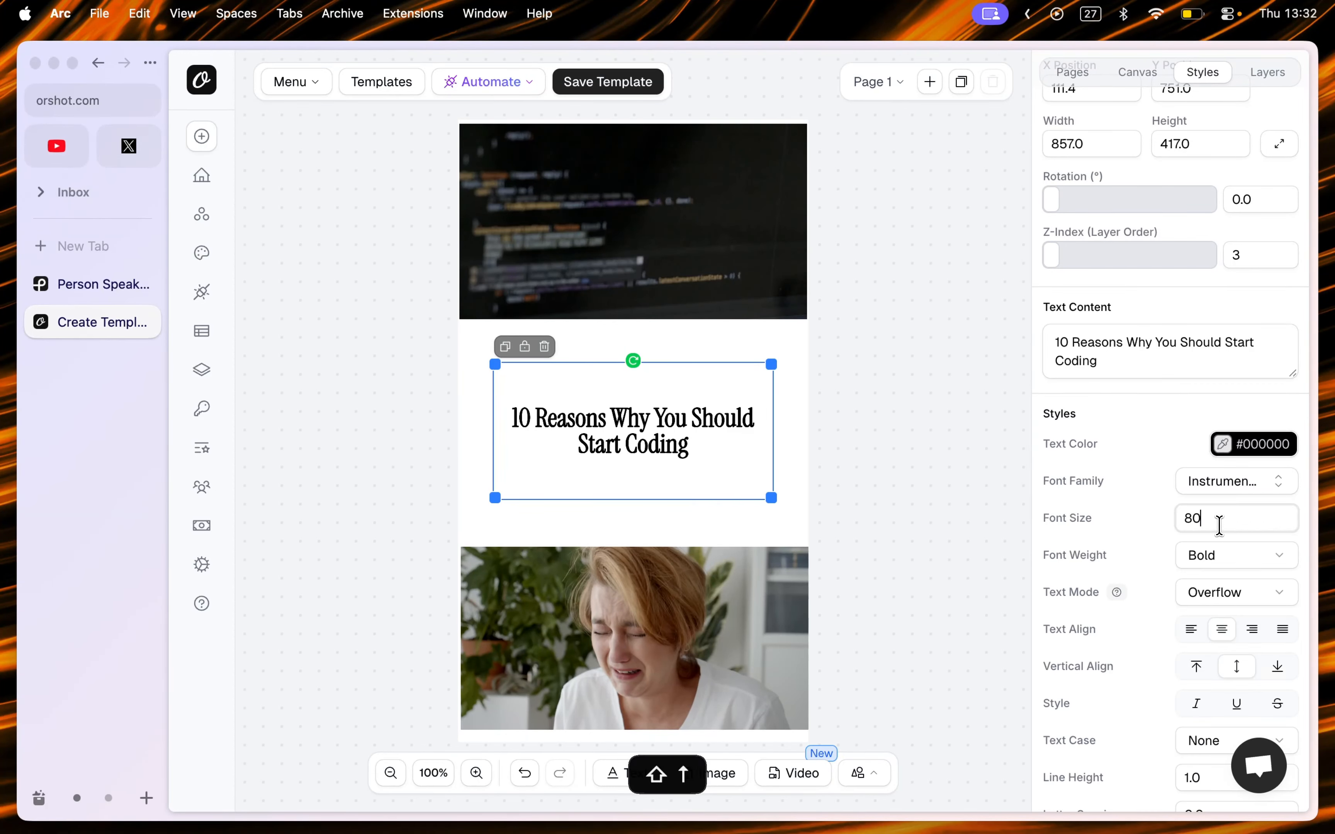
pyautogui.hotkey('shift', 'Down')
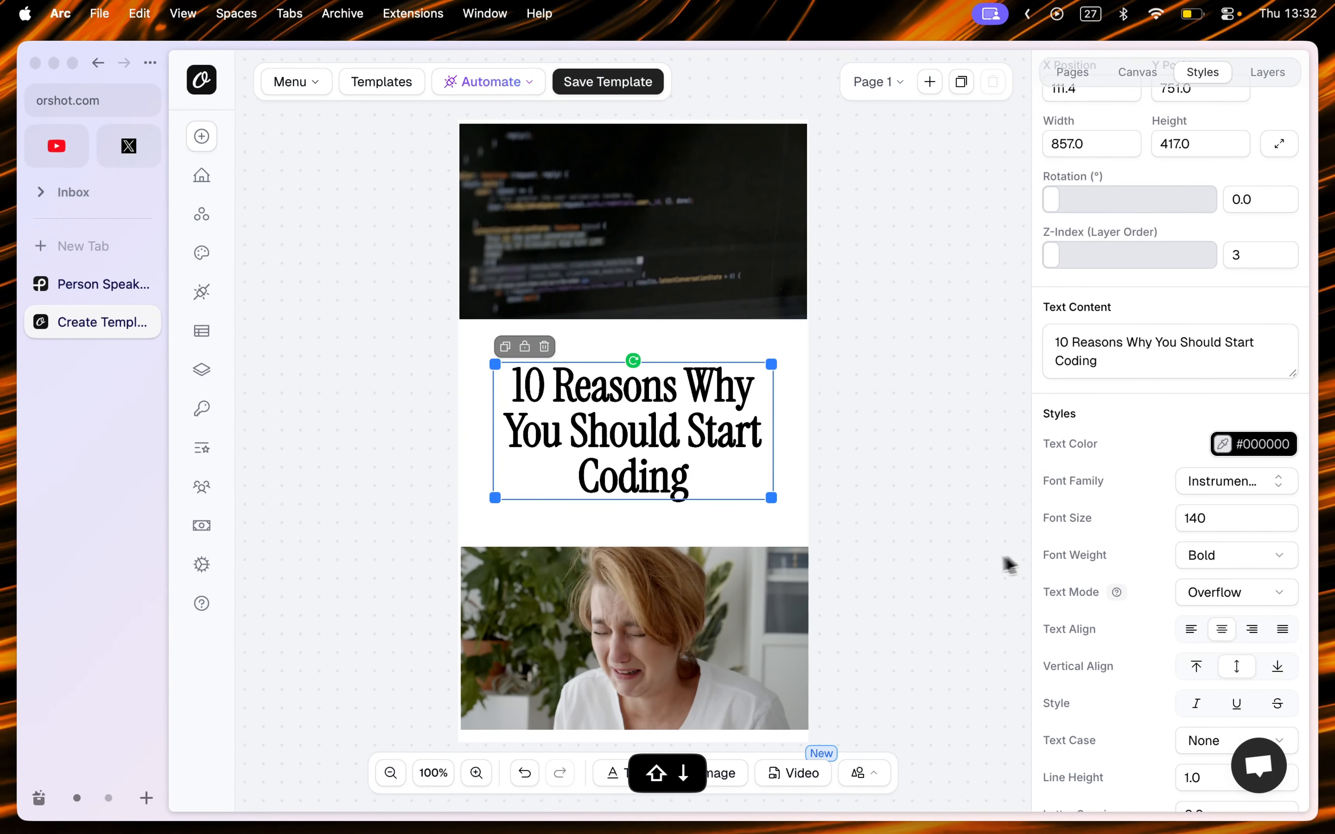
pyautogui.click(974, 568)
# Step: Preview the top coding video and turn off its mute
pyautogui.click(728, 224)
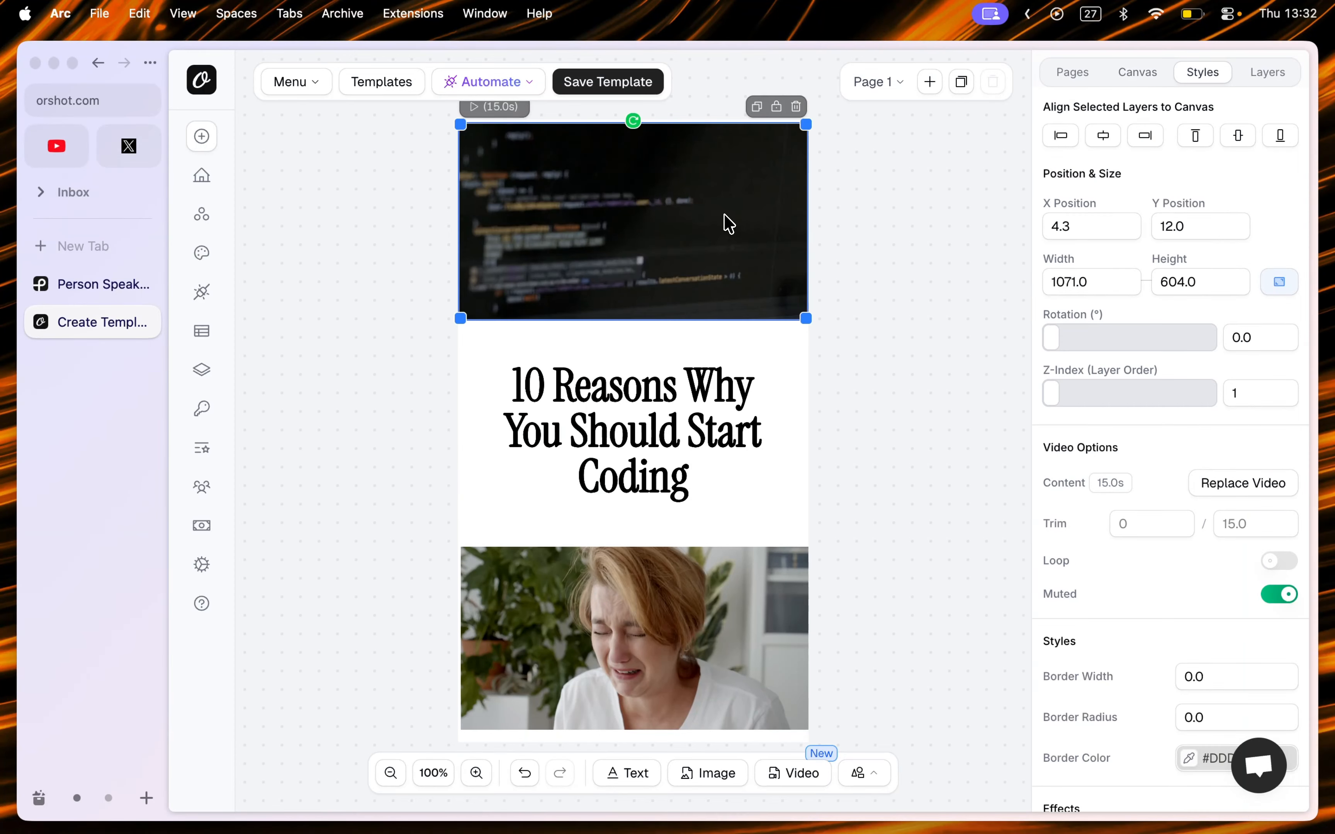
pyautogui.click(523, 110)
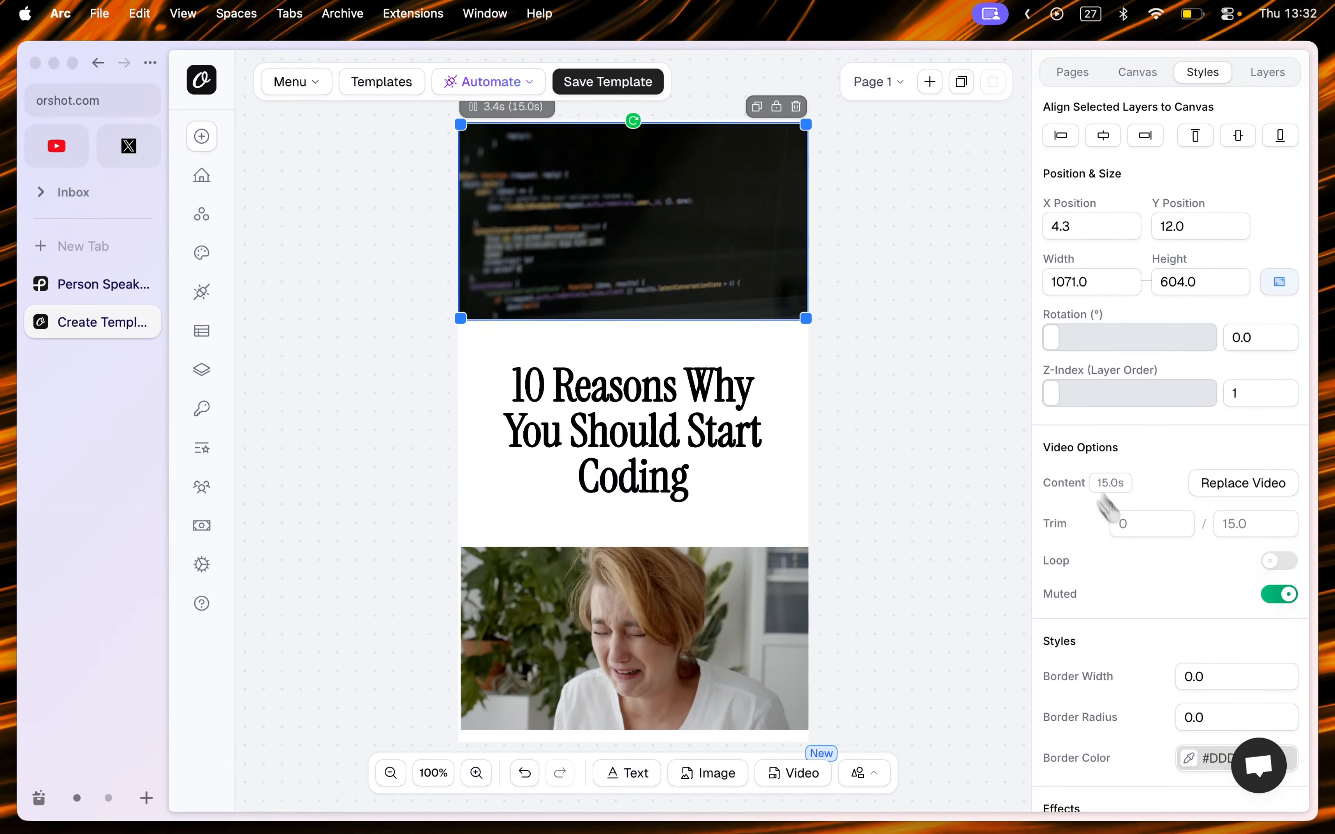
pyautogui.click(1271, 596)
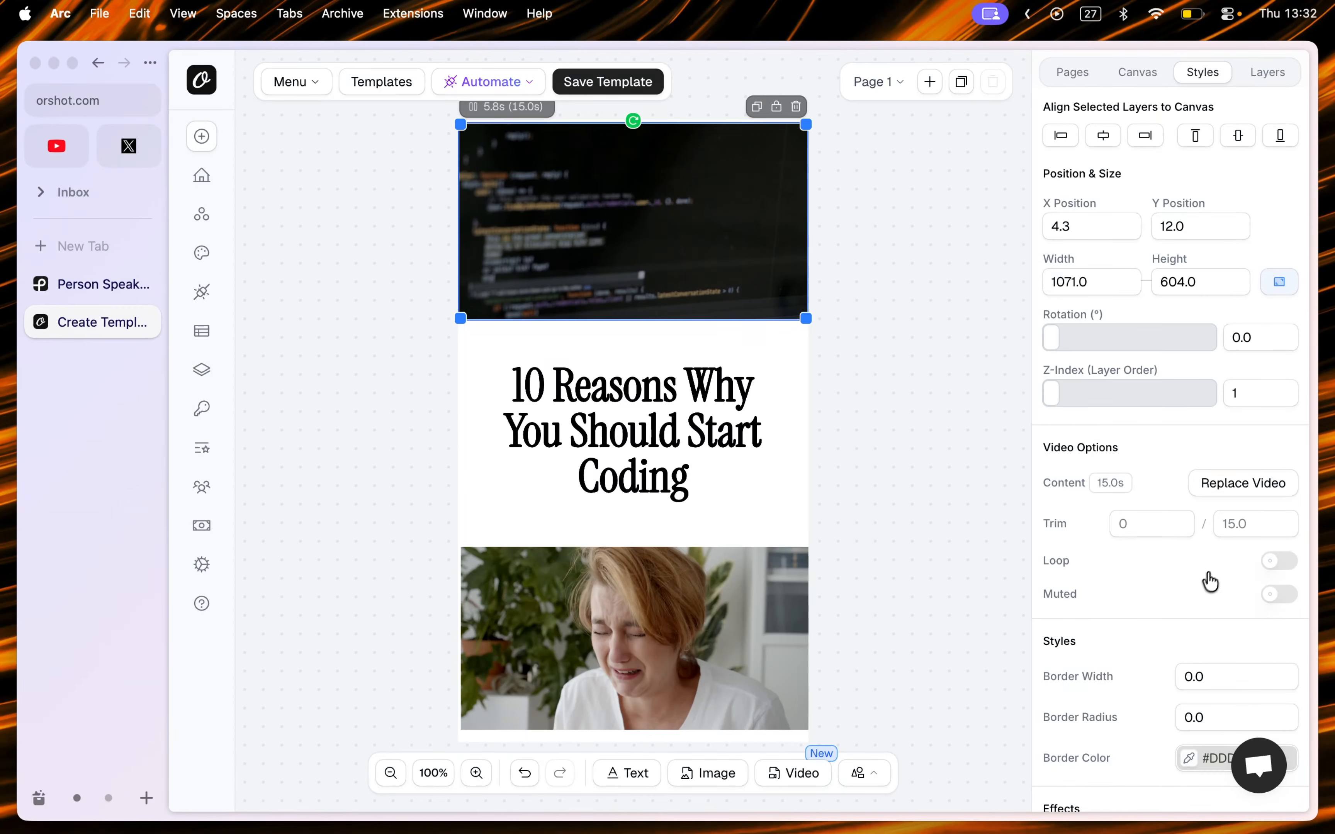
# Step: Unmute the bottom video and preview its playback
pyautogui.scroll(-1, 1210, 580)
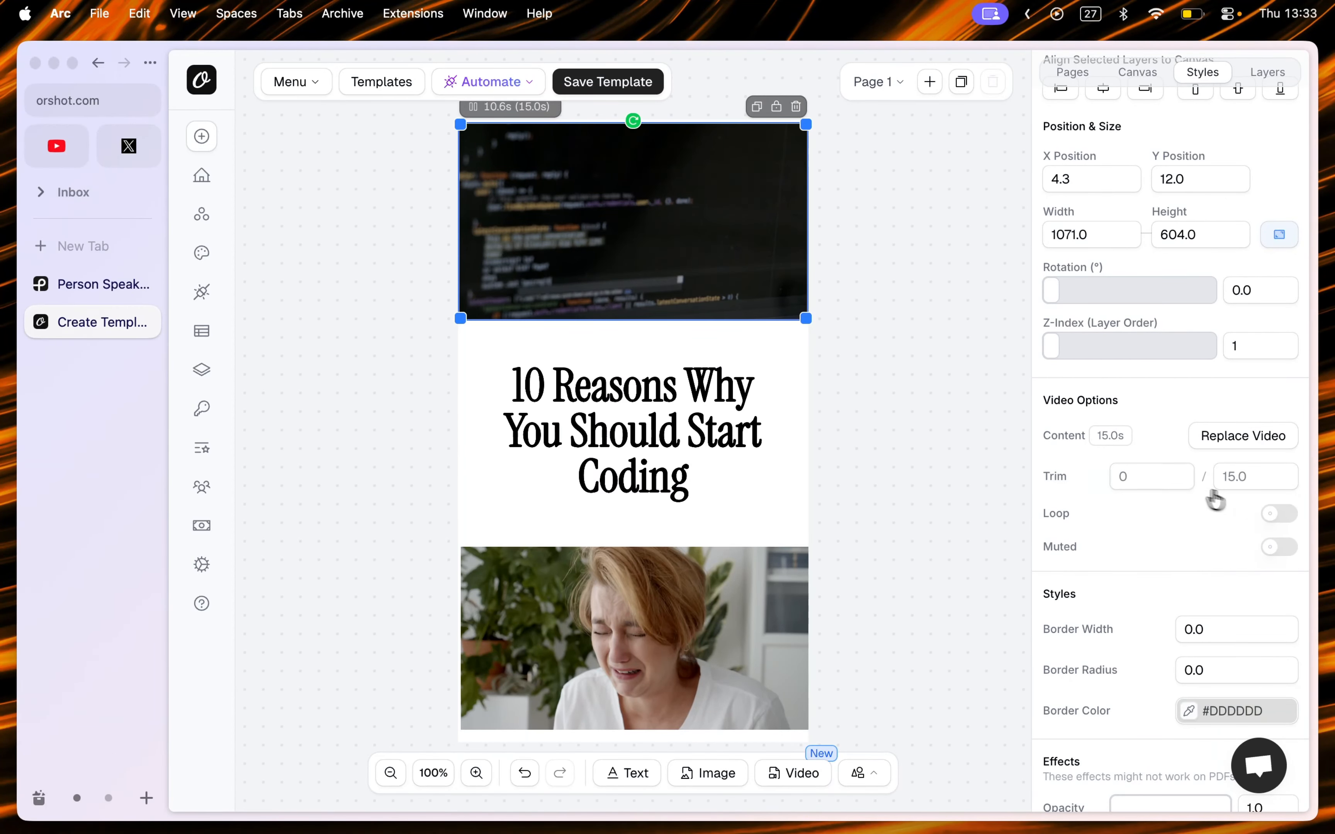
pyautogui.click(679, 660)
pyautogui.click(1269, 549)
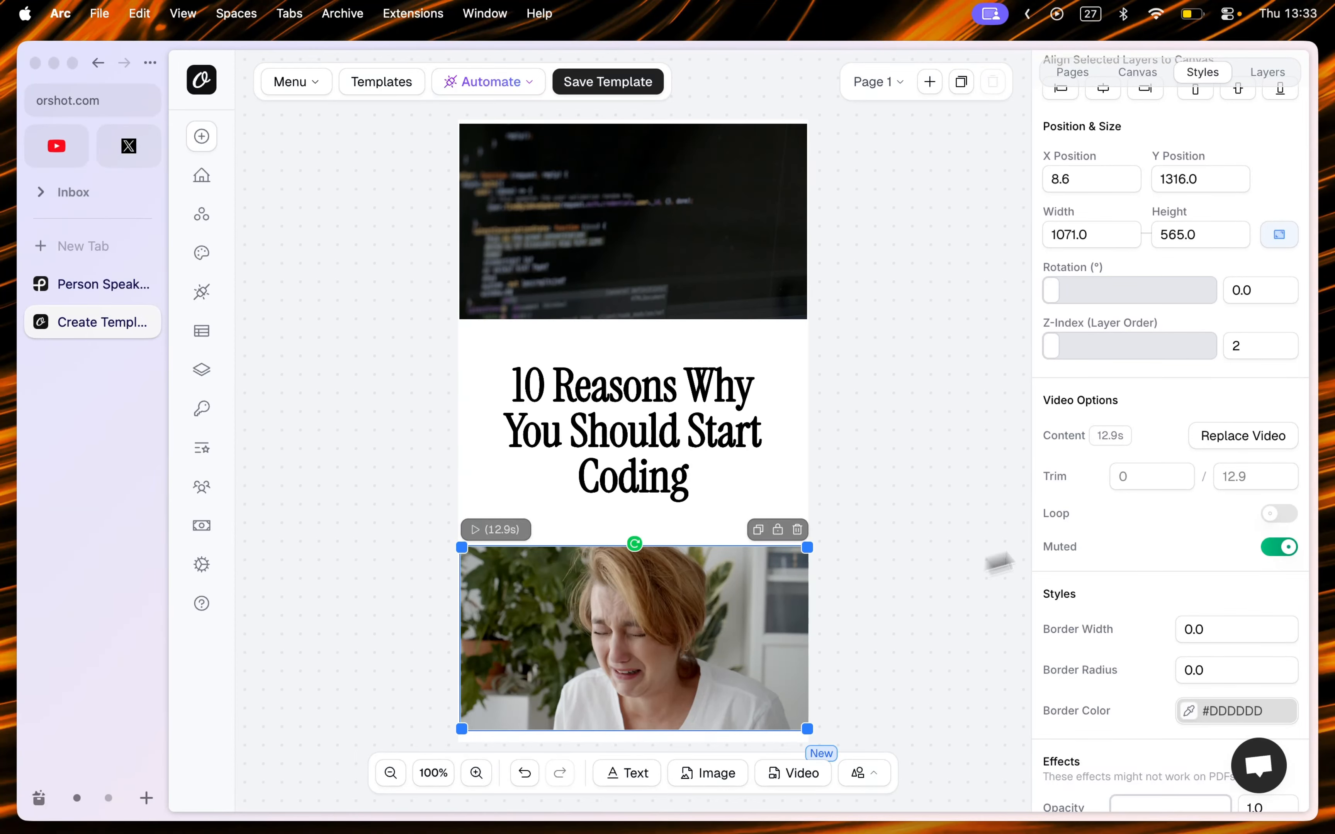
pyautogui.click(1278, 547)
pyautogui.click(474, 529)
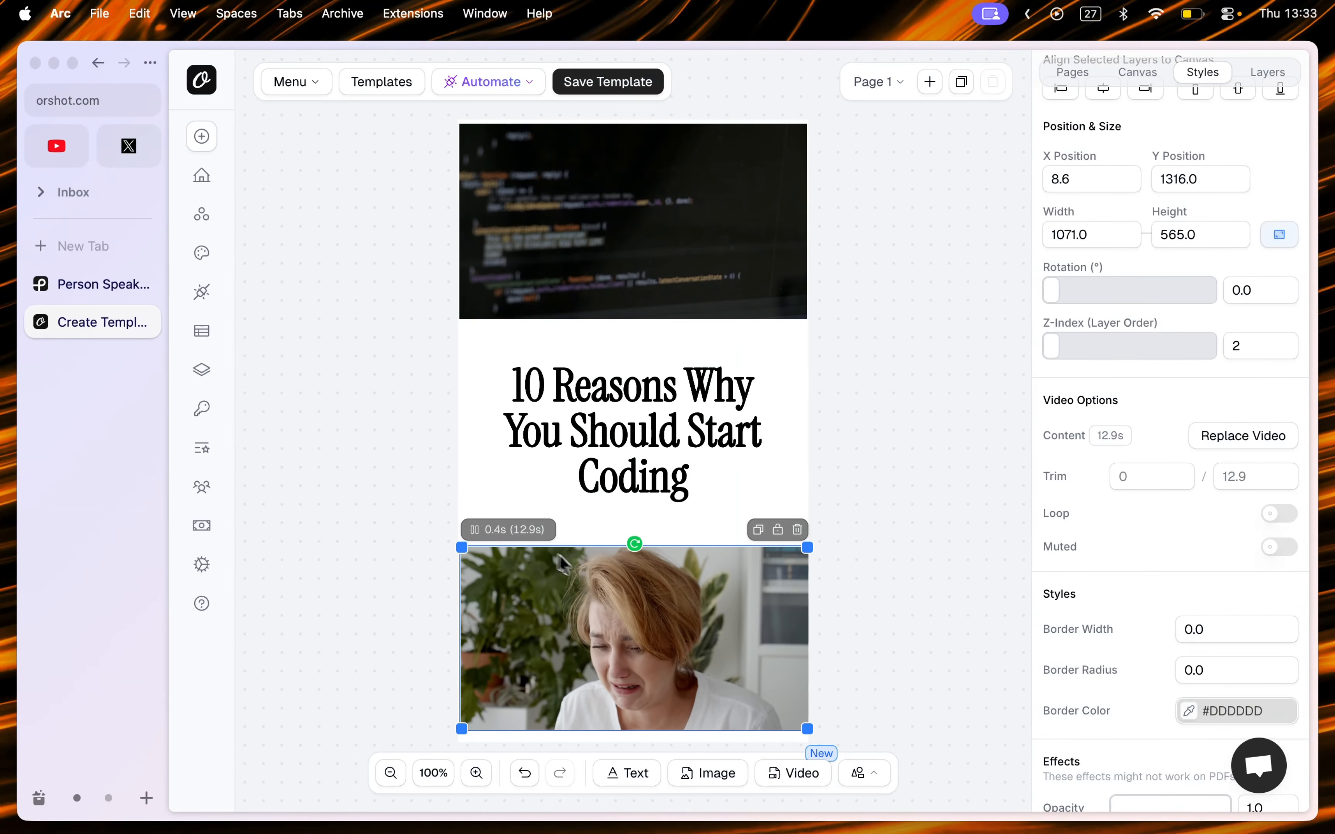
# Step: Save the template
pyautogui.press('super+s')
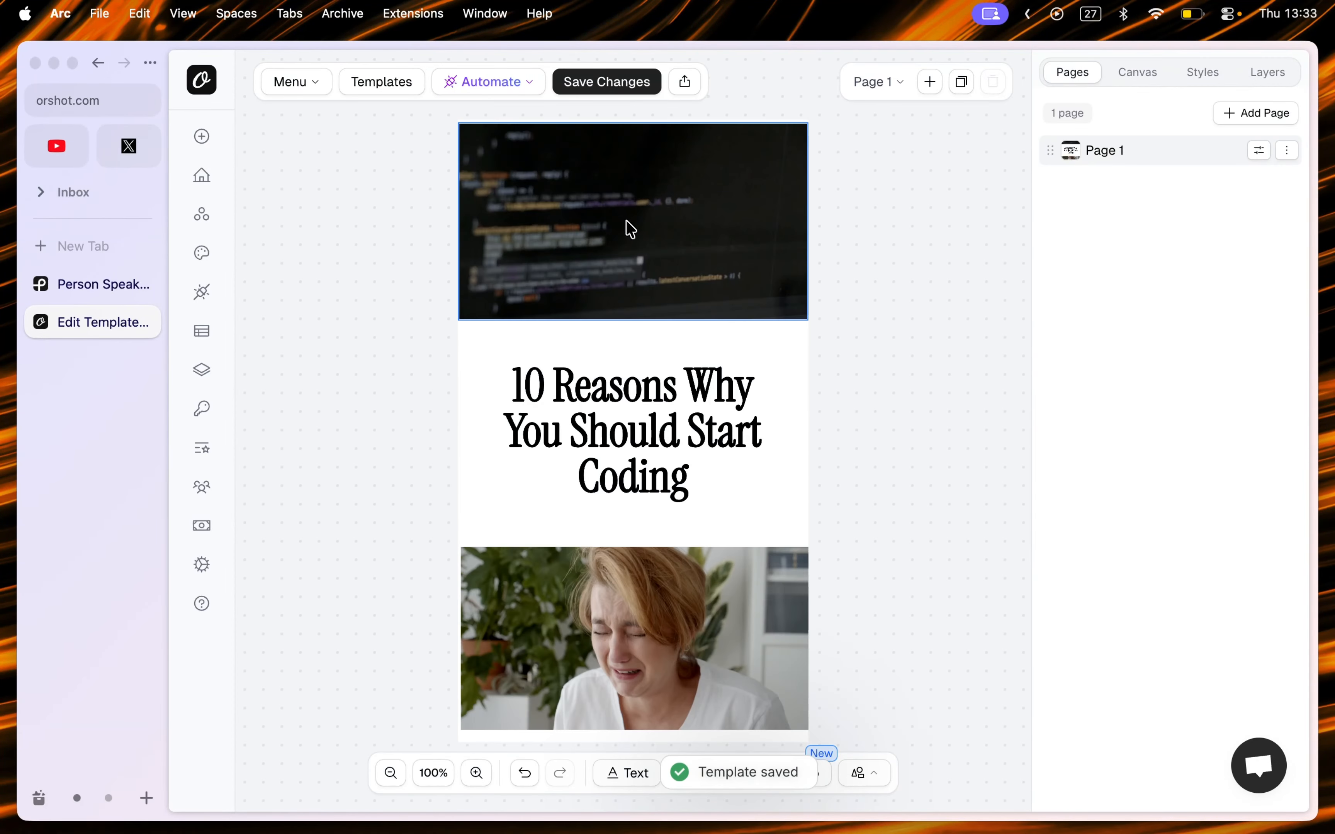
pyautogui.click(593, 187)
pyautogui.click(588, 640)
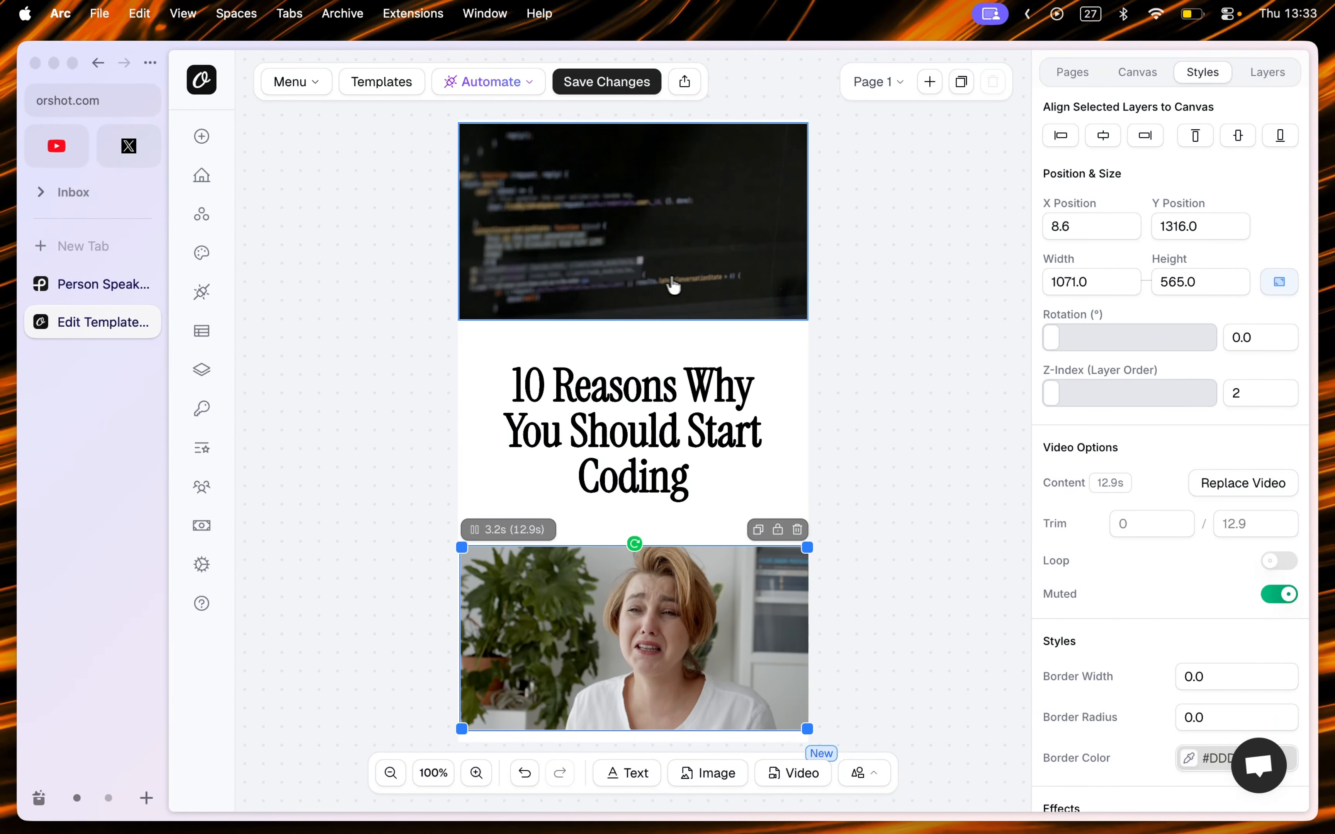
pyautogui.press('super+s')
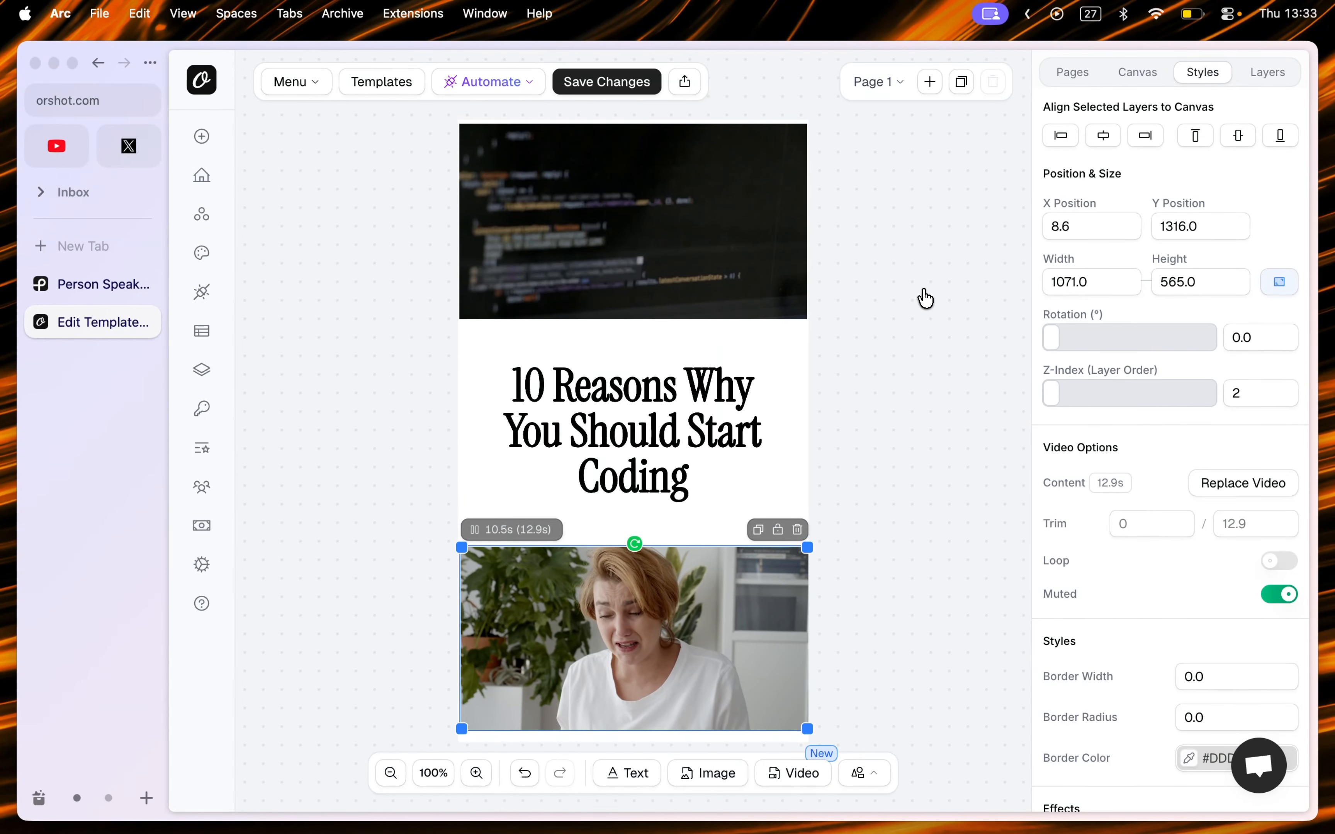
# Step: Parameterize the top video and set its parameter ID to videoTop
pyautogui.click(670, 248)
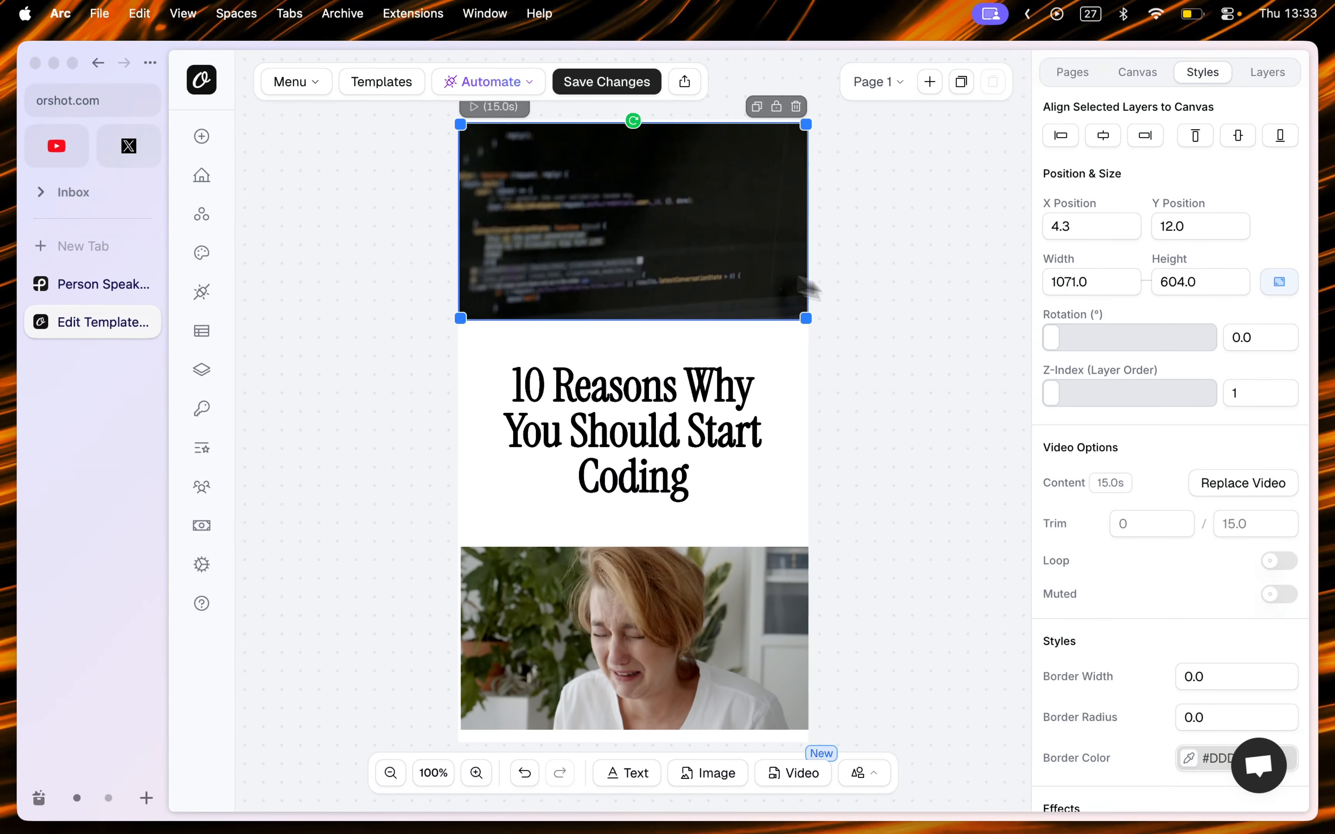
pyautogui.scroll(-8, 1108, 423)
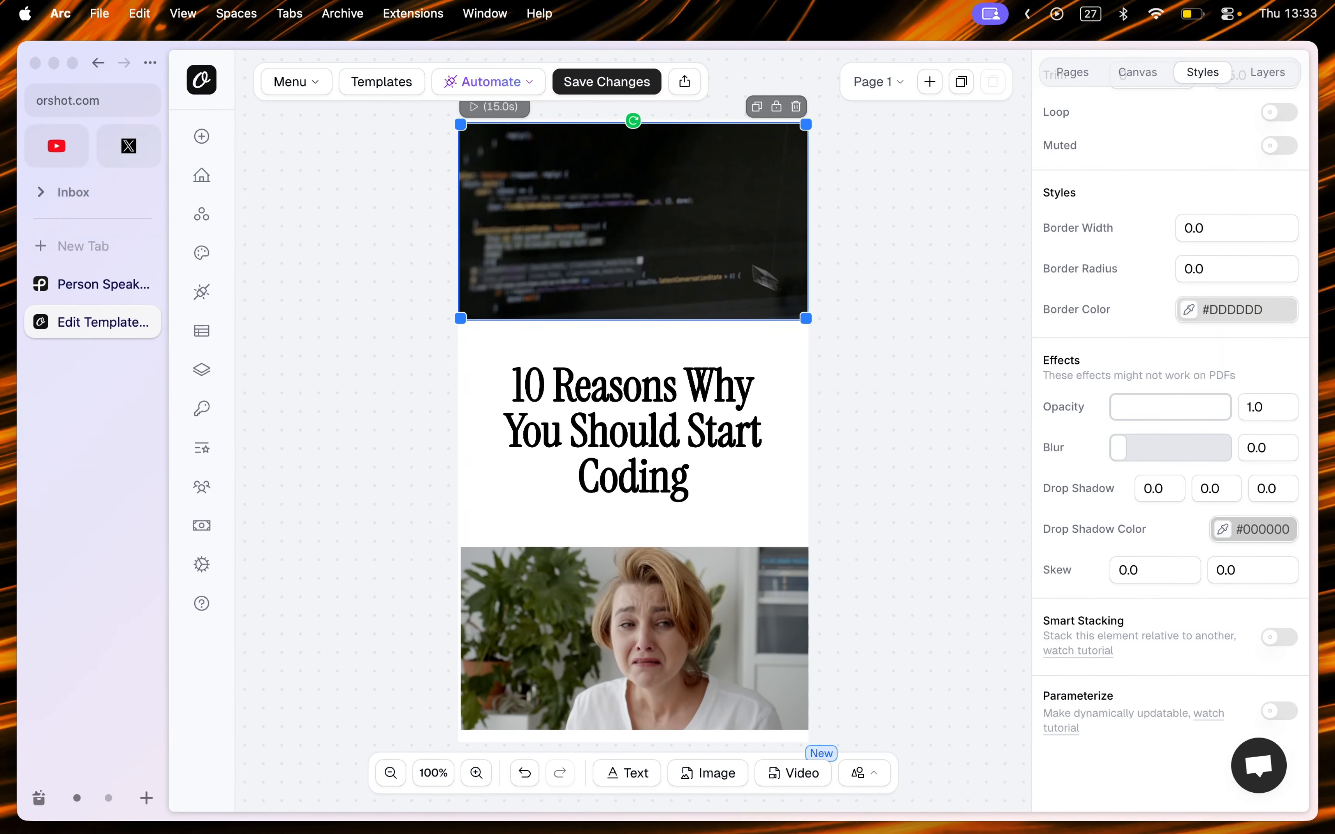
pyautogui.click(1279, 711)
pyautogui.scroll(-2, 1152, 662)
pyautogui.doubleClick(1115, 694)
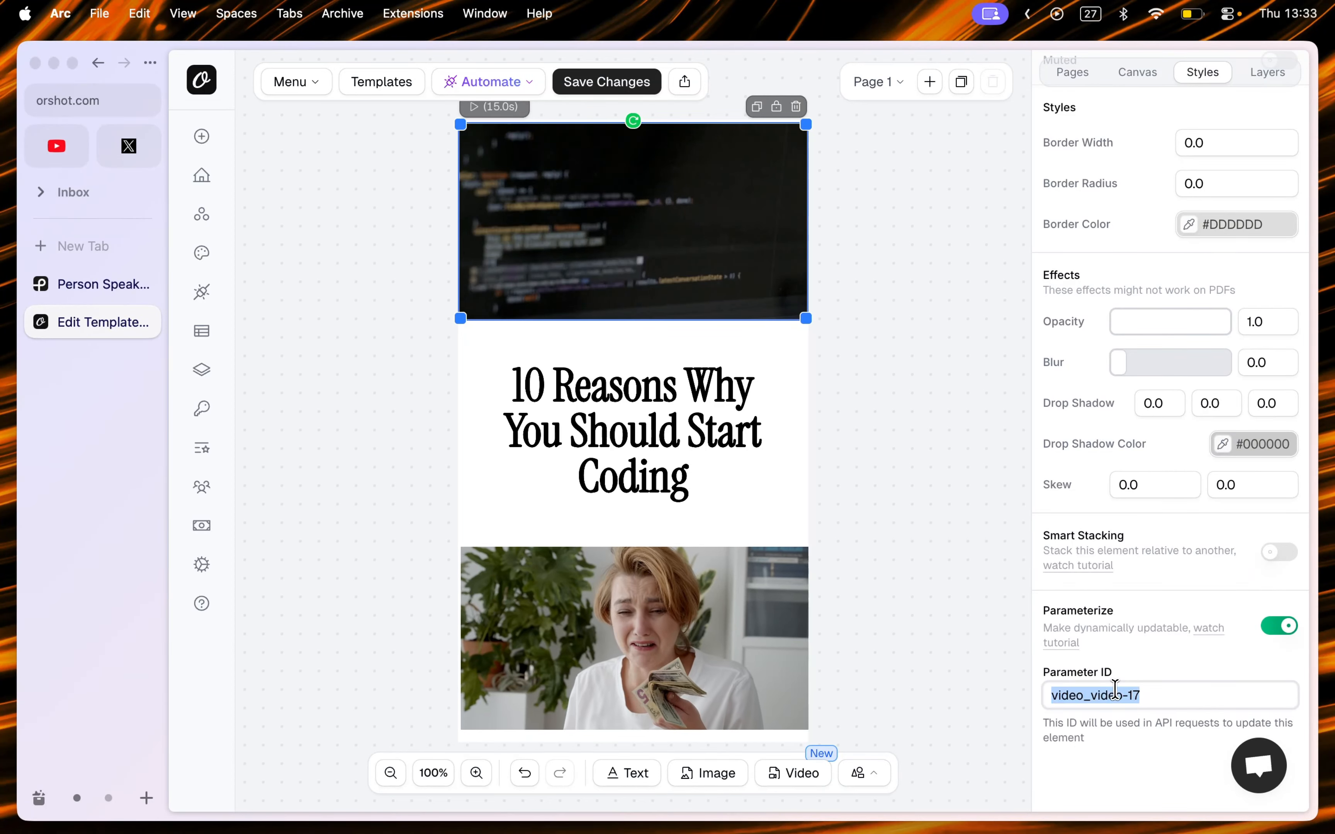
pyautogui.write('videoTop')
# Step: Parameterize the title text and set its parameter ID to textCenter
pyautogui.click(627, 411)
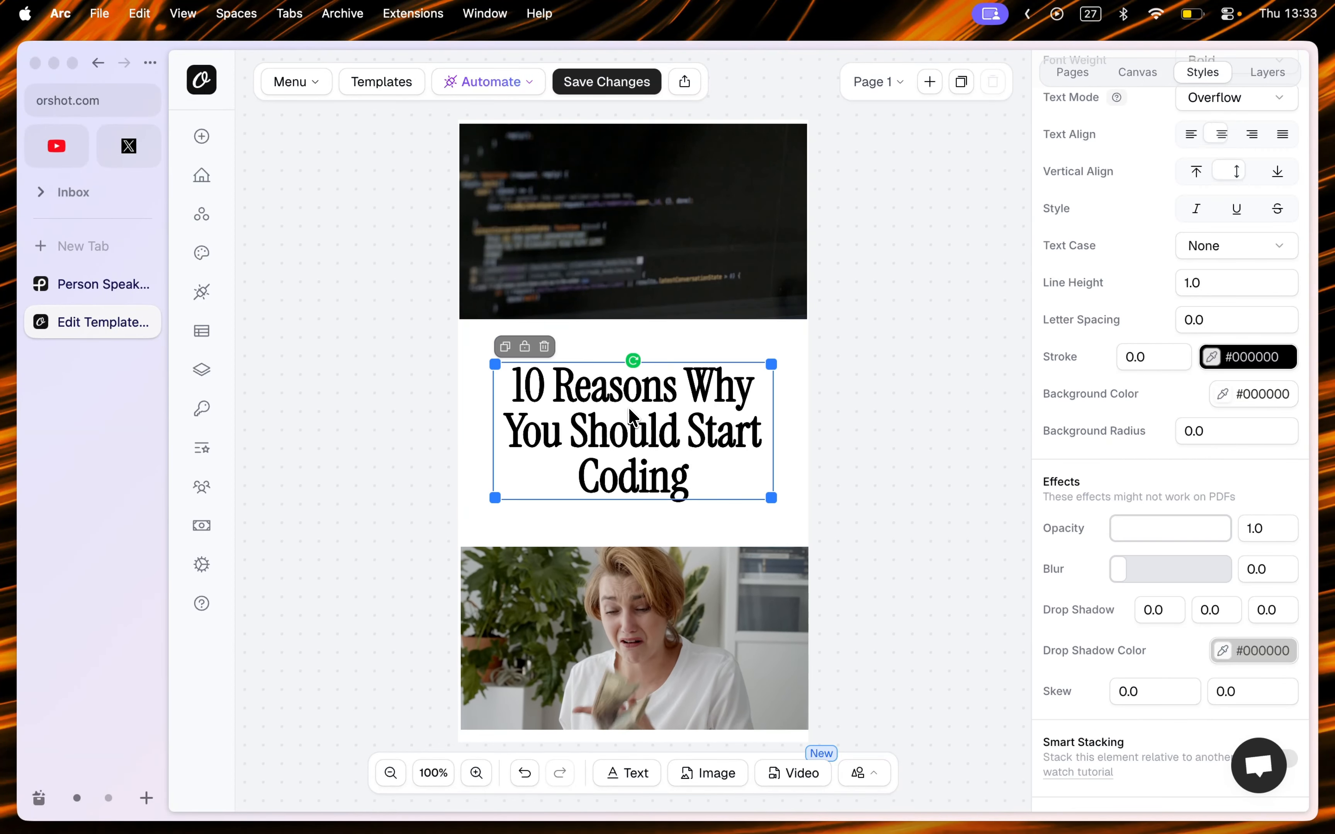
pyautogui.scroll(-2, 1102, 638)
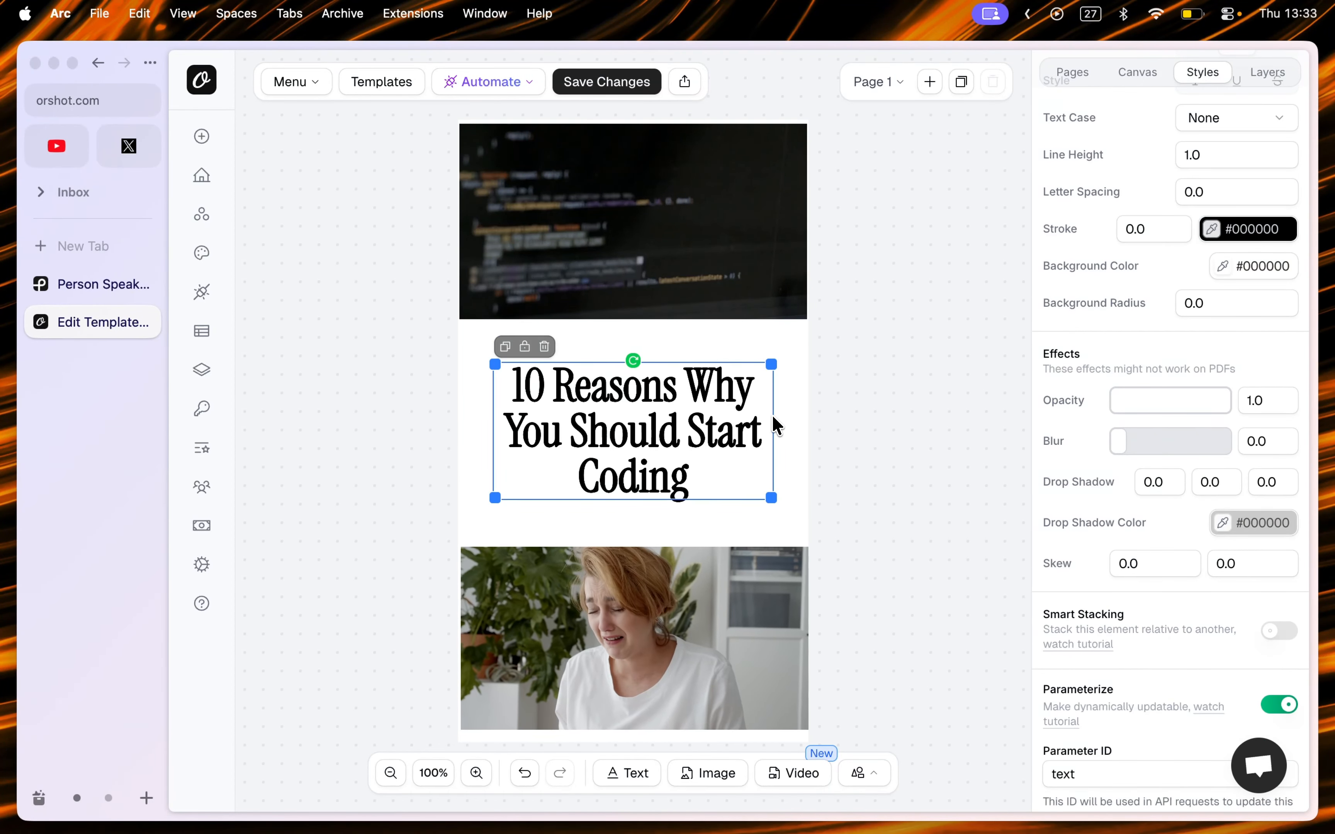
pyautogui.click(775, 426)
pyautogui.click(755, 425)
pyautogui.scroll(-5, 1177, 606)
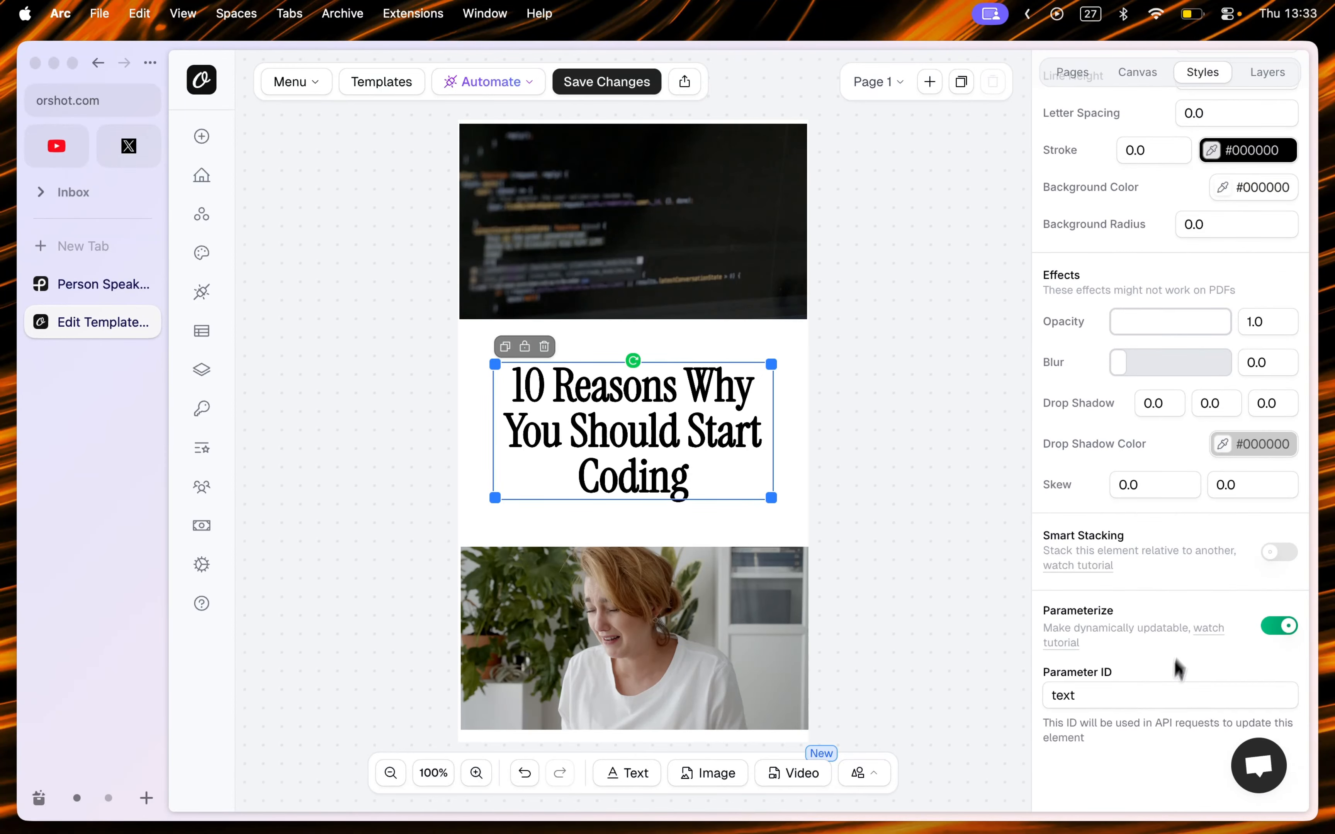
pyautogui.doubleClick(1162, 699)
pyautogui.press('Right')
pyautogui.write('Cente')
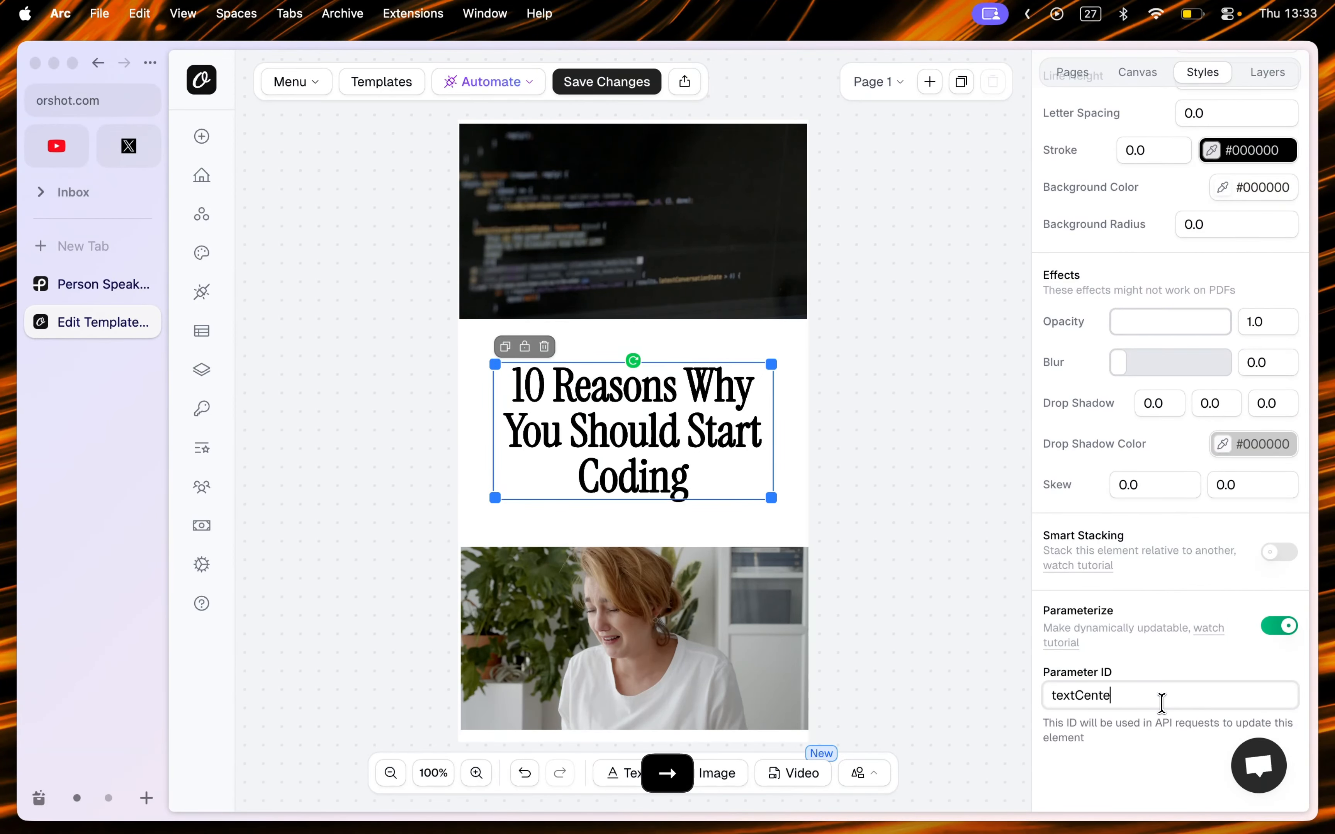
pyautogui.write('r')
# Step: Turn on parameterize for the bottom video and set its parameter ID to videoBottom
pyautogui.click(714, 708)
pyautogui.click(1280, 713)
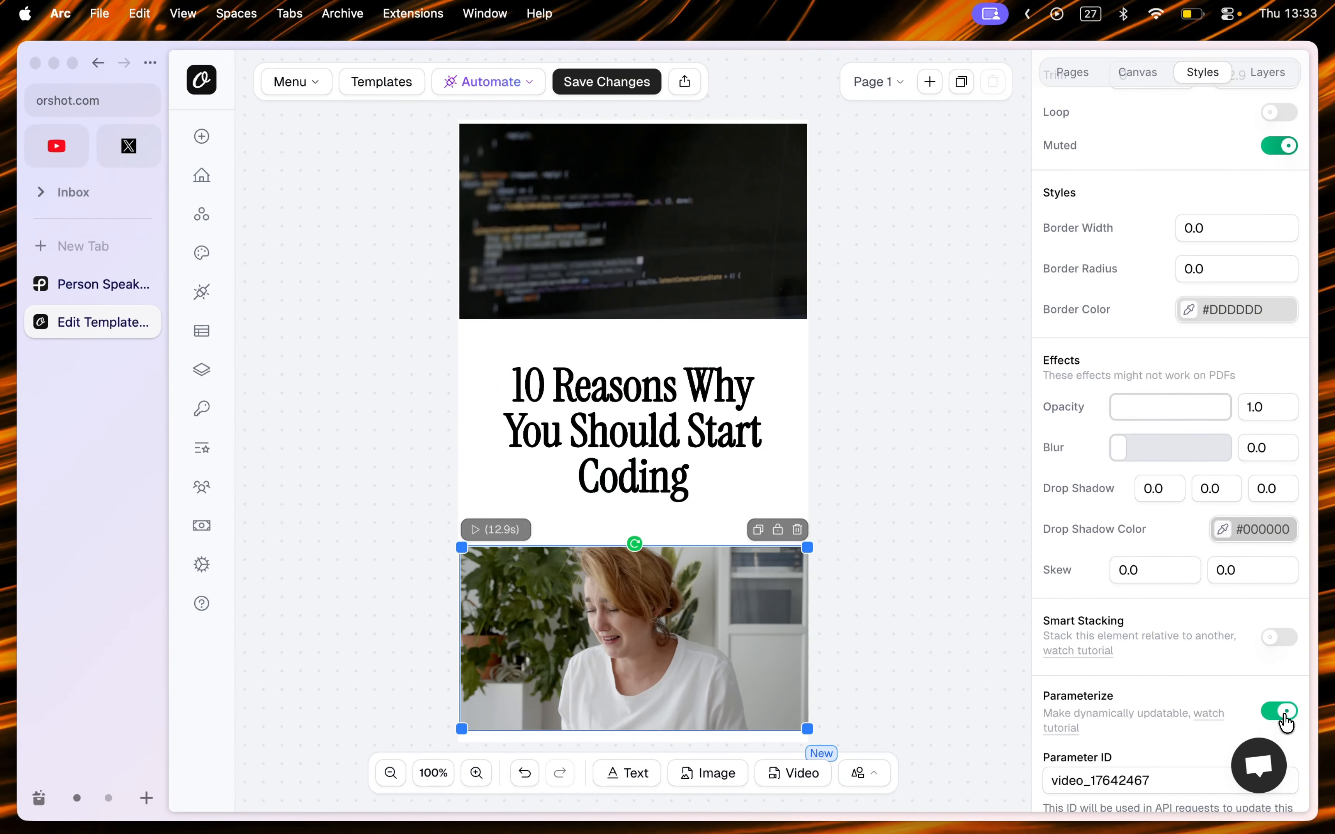
pyautogui.scroll(-2, 1140, 685)
pyautogui.doubleClick(1108, 694)
pyautogui.write('videoBottom')
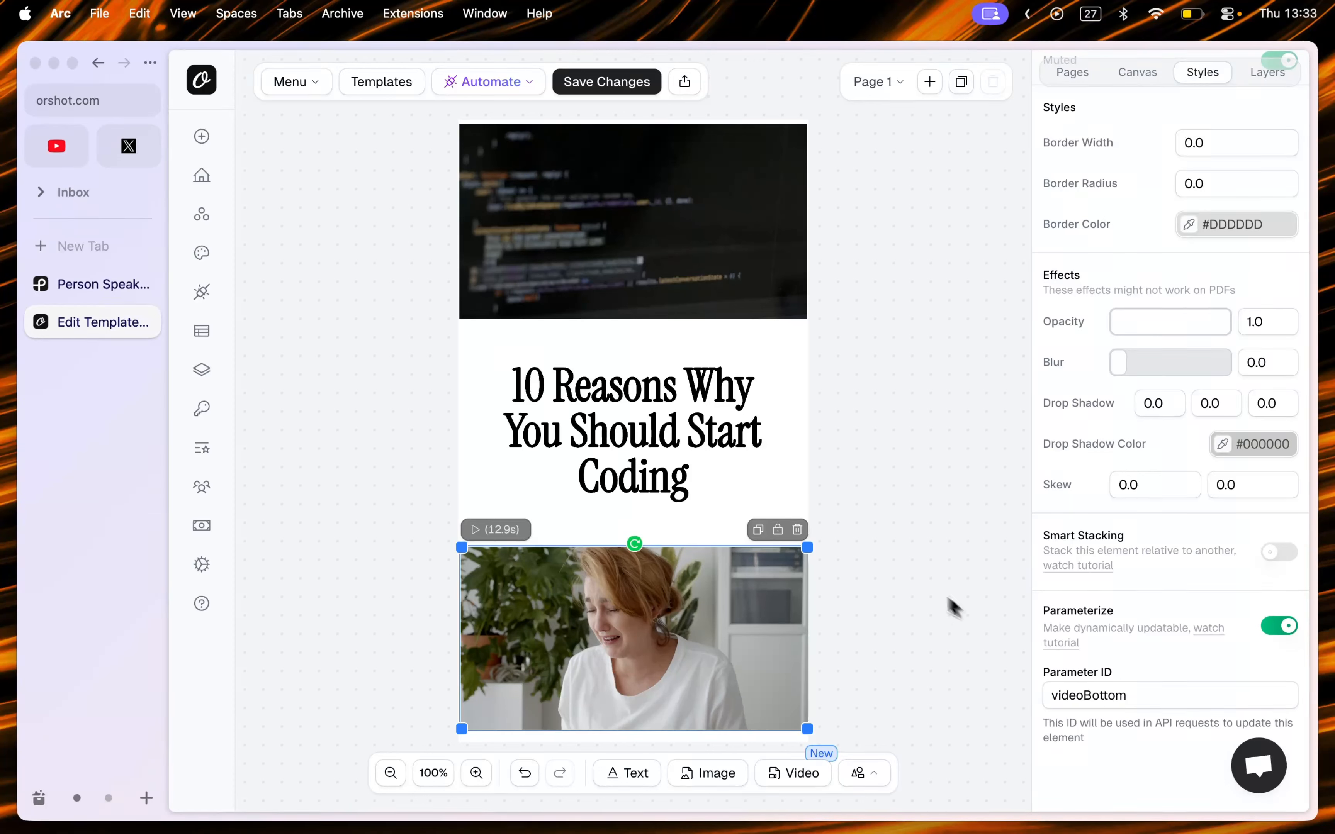
pyautogui.click(915, 582)
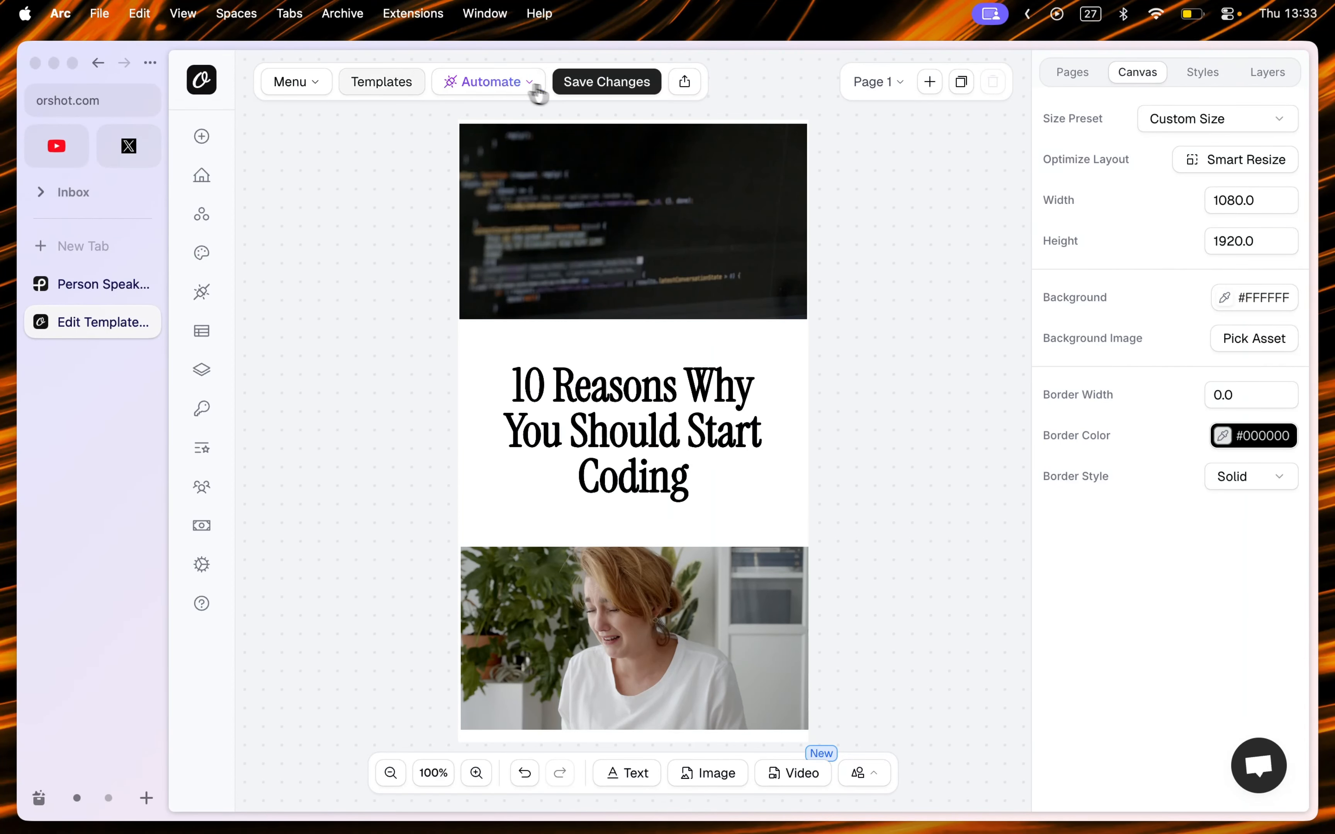
# Step: Save the template changes and open the template in the Automate Playground
pyautogui.click(580, 94)
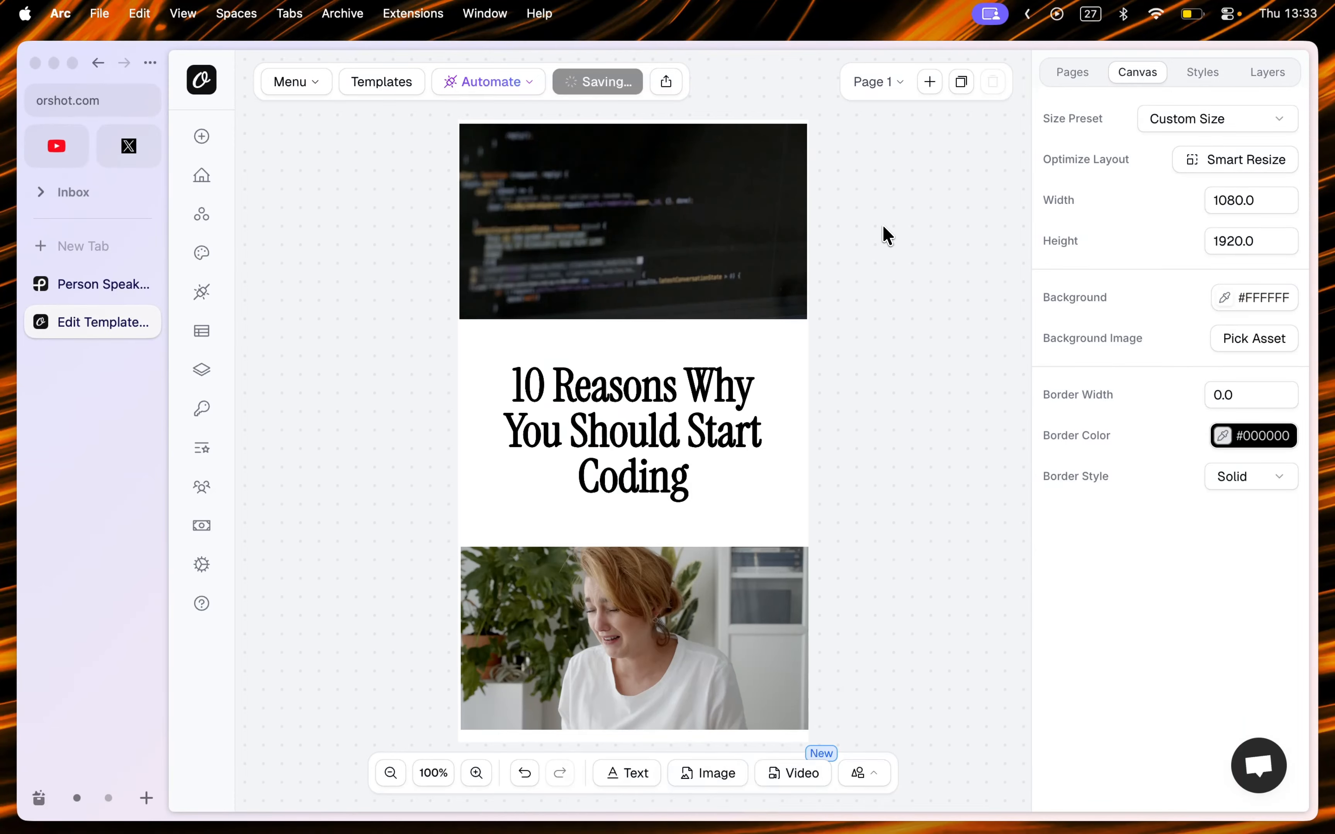
pyautogui.click(499, 84)
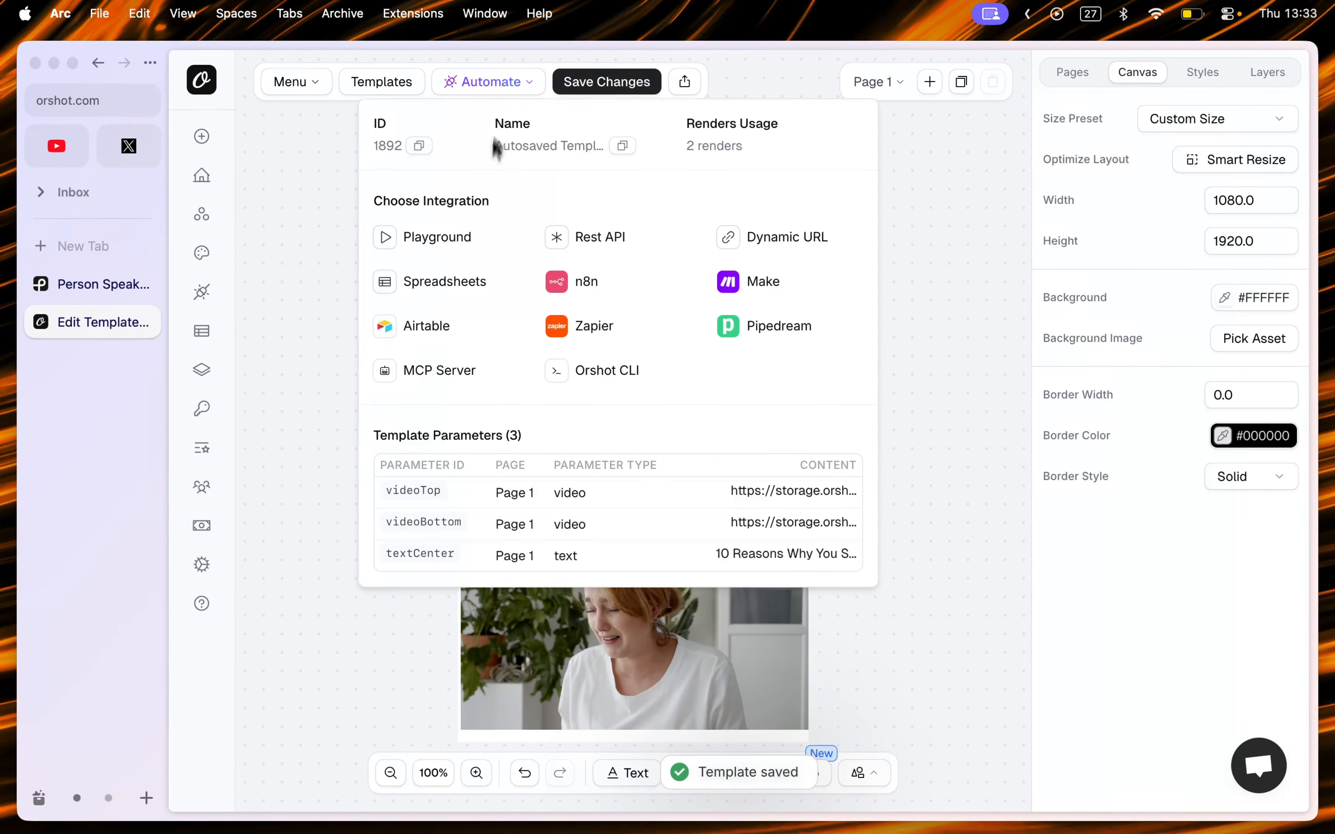
pyautogui.click(456, 249)
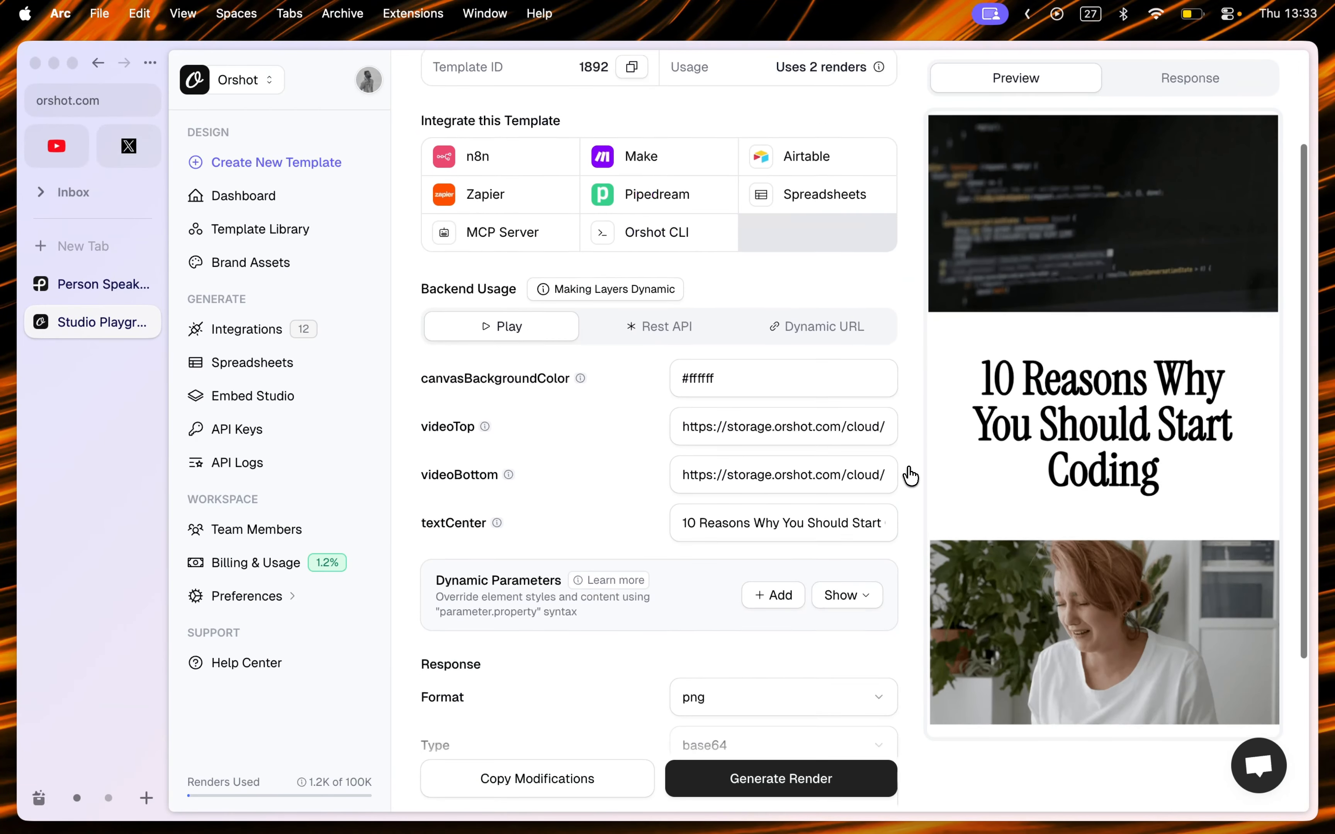
# Step: Set the render response format to mp4
pyautogui.scroll(-1, 910, 476)
pyautogui.scroll(3, 1059, 446)
pyautogui.scroll(-2, 843, 444)
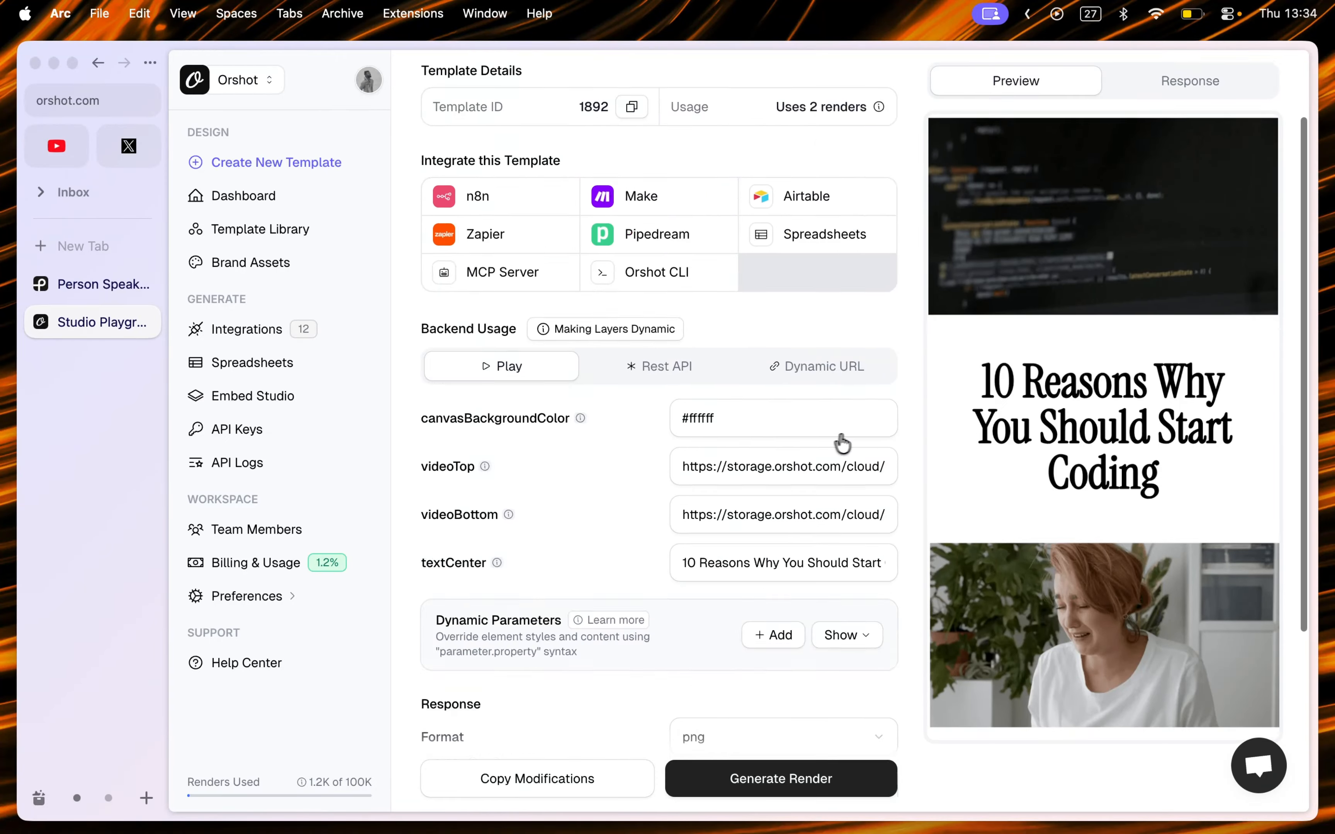
pyautogui.scroll(-2, 842, 444)
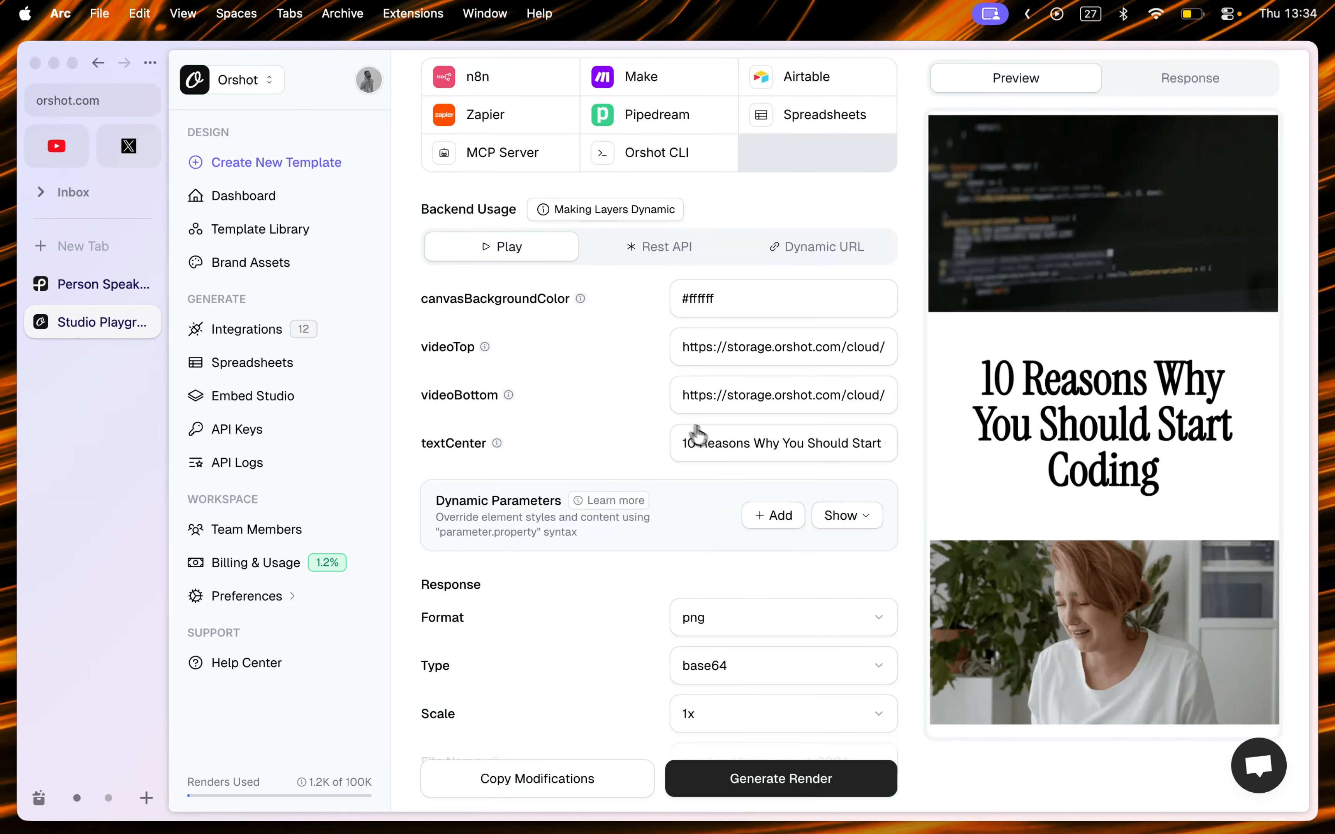
pyautogui.scroll(-2, 908, 482)
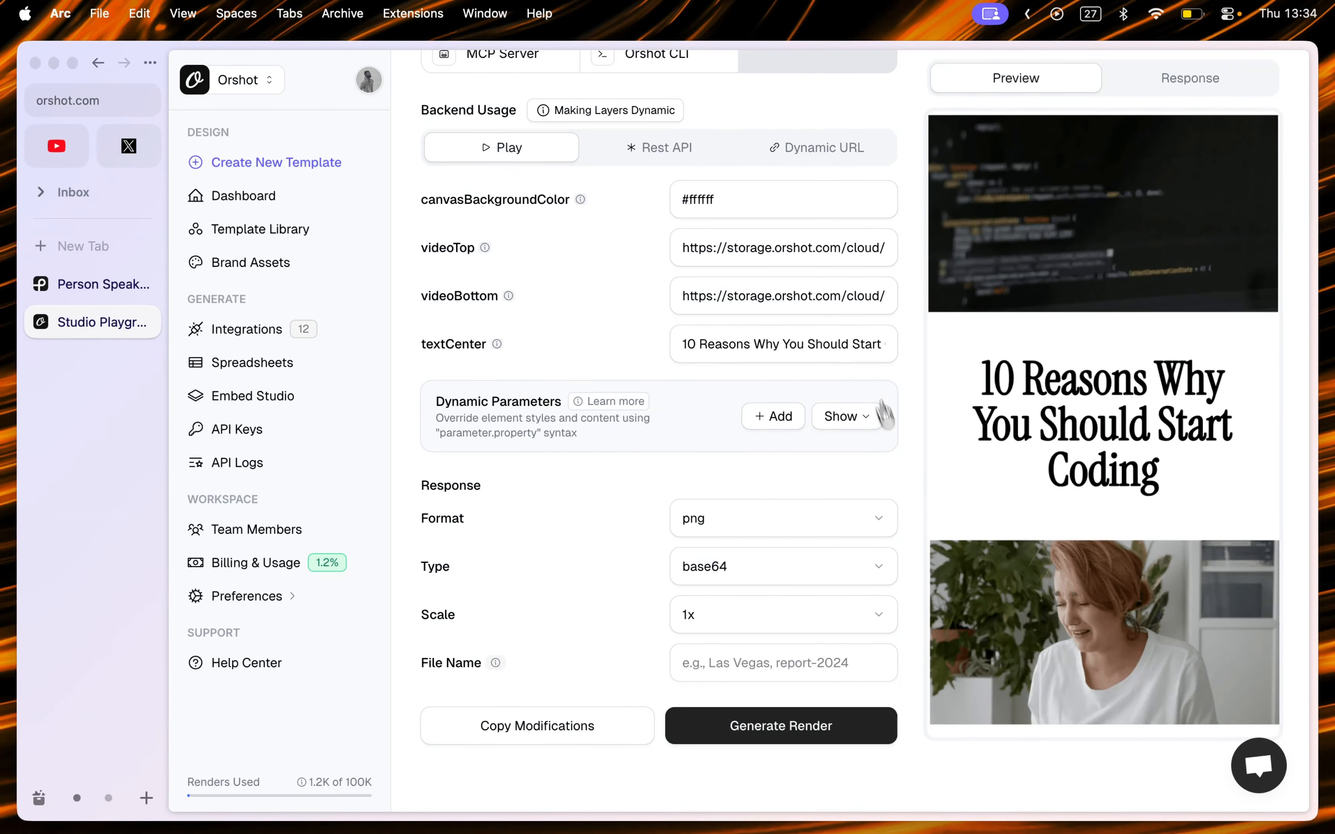
pyautogui.scroll(-1, 849, 456)
pyautogui.click(813, 489)
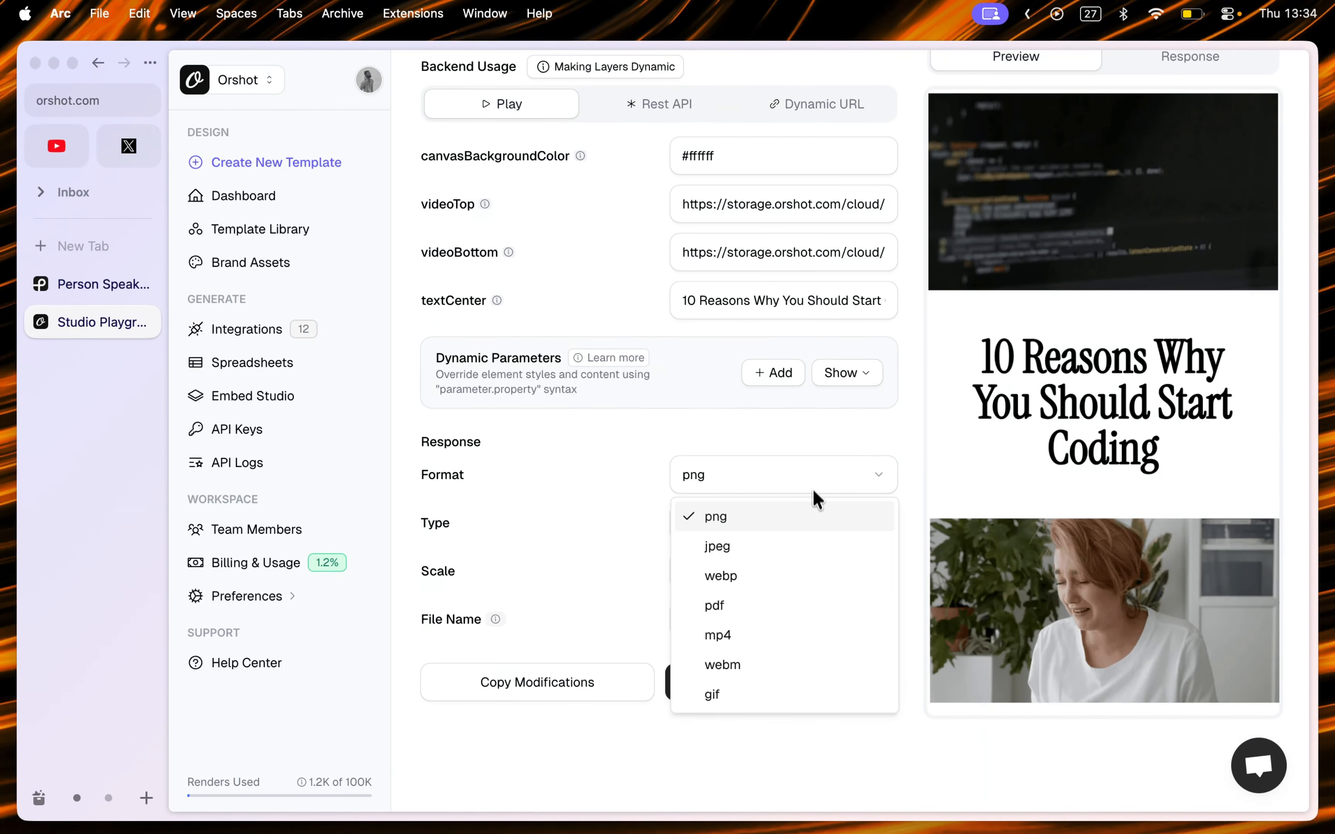
pyautogui.click(786, 635)
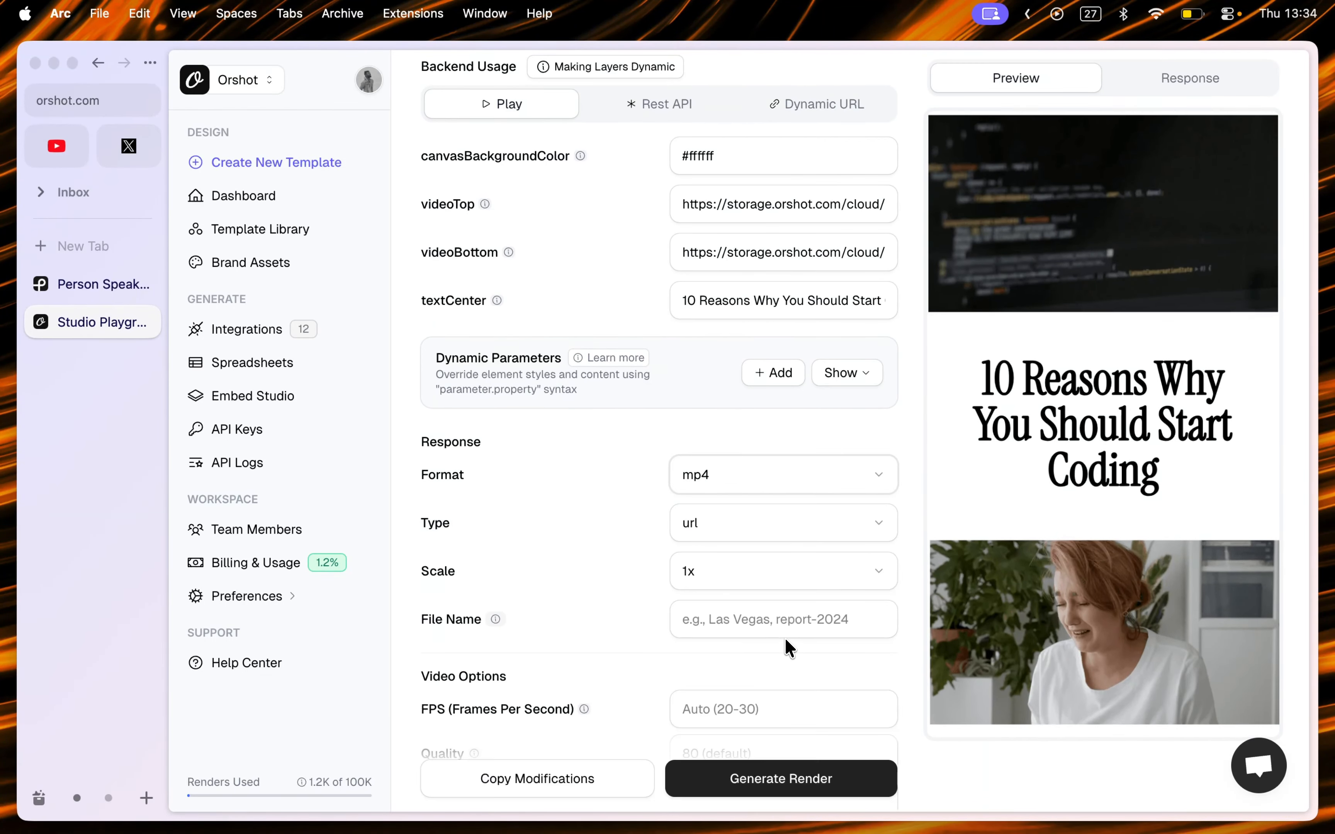
# Step: Set the render format to gif with a trim start of 3 seconds and trim end of 6 seconds
pyautogui.click(778, 486)
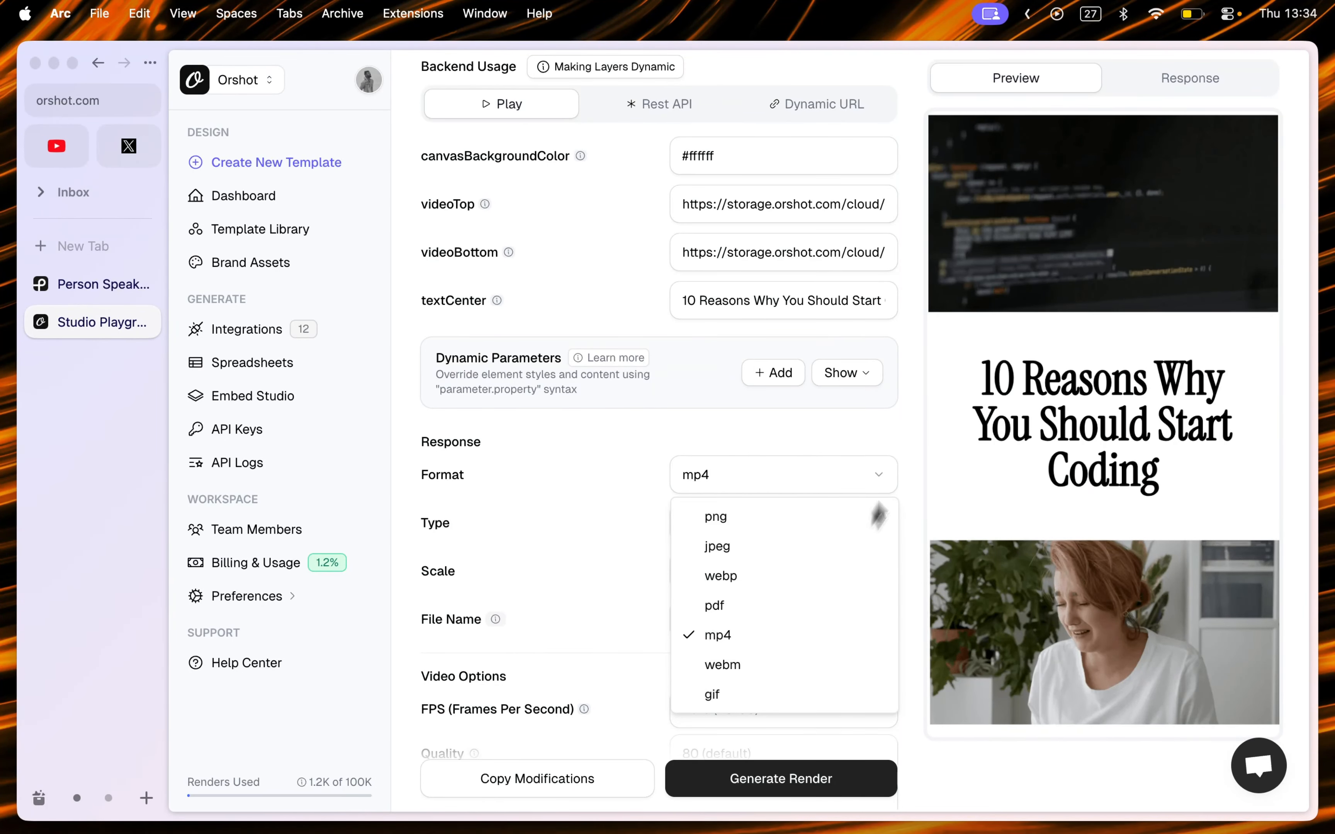
pyautogui.click(918, 447)
pyautogui.scroll(-2, 1131, 392)
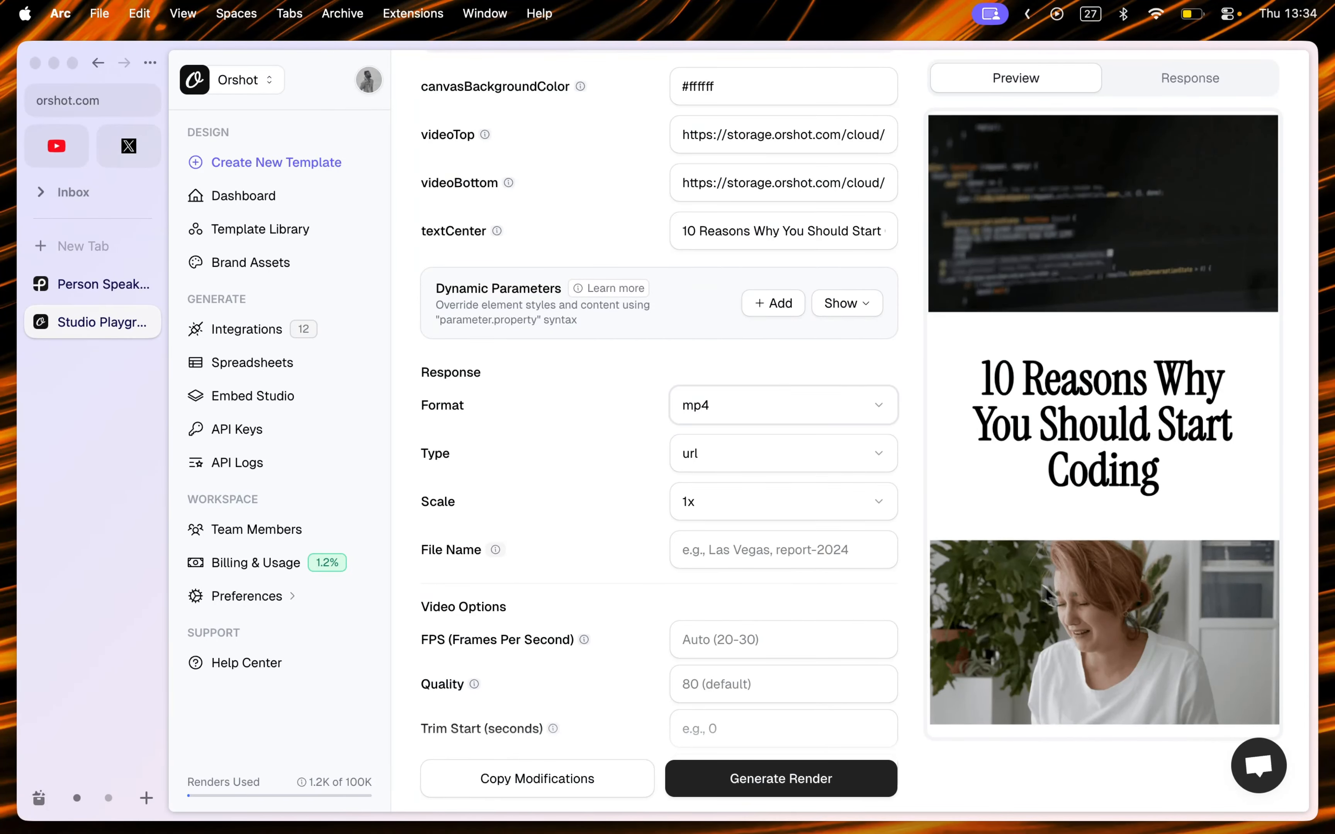
pyautogui.scroll(-5, 911, 547)
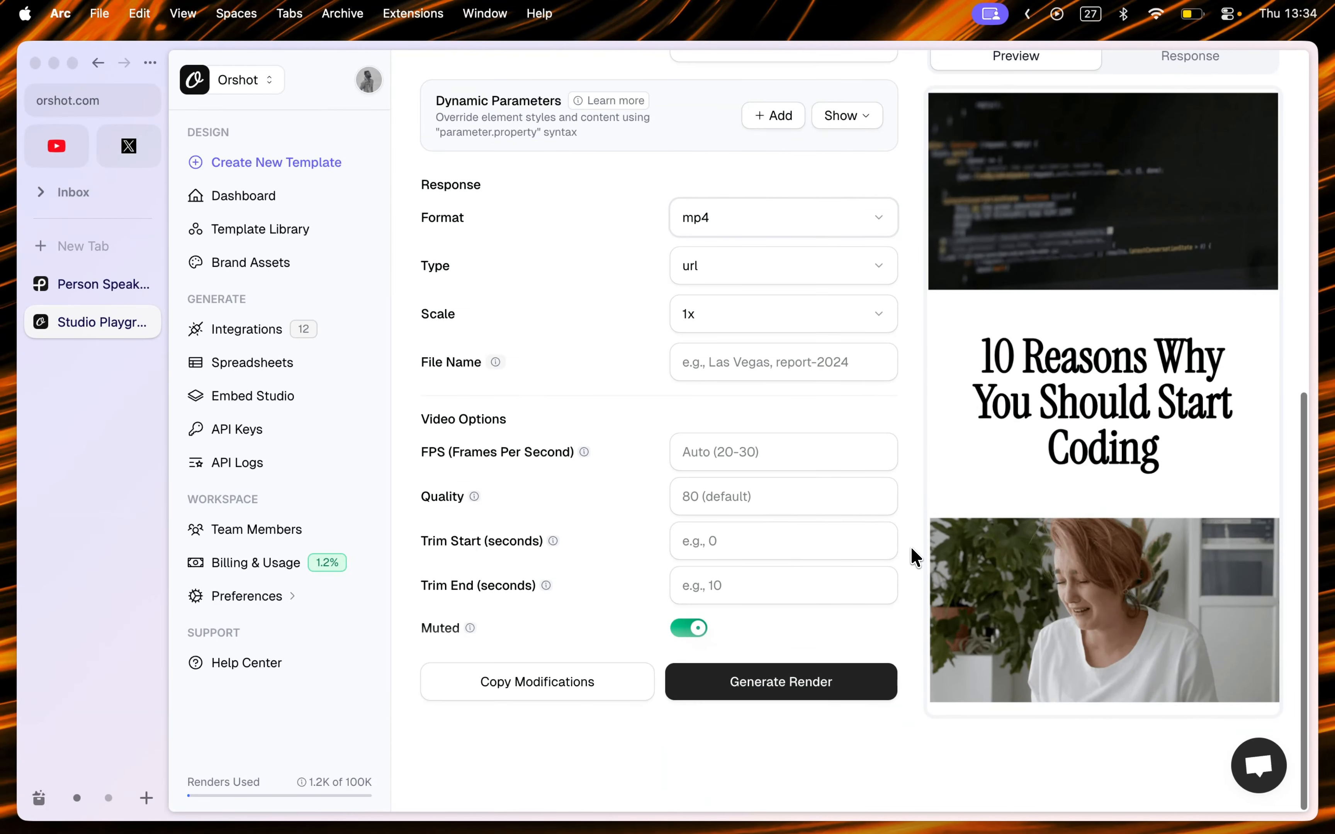
pyautogui.click(689, 452)
pyautogui.click(710, 495)
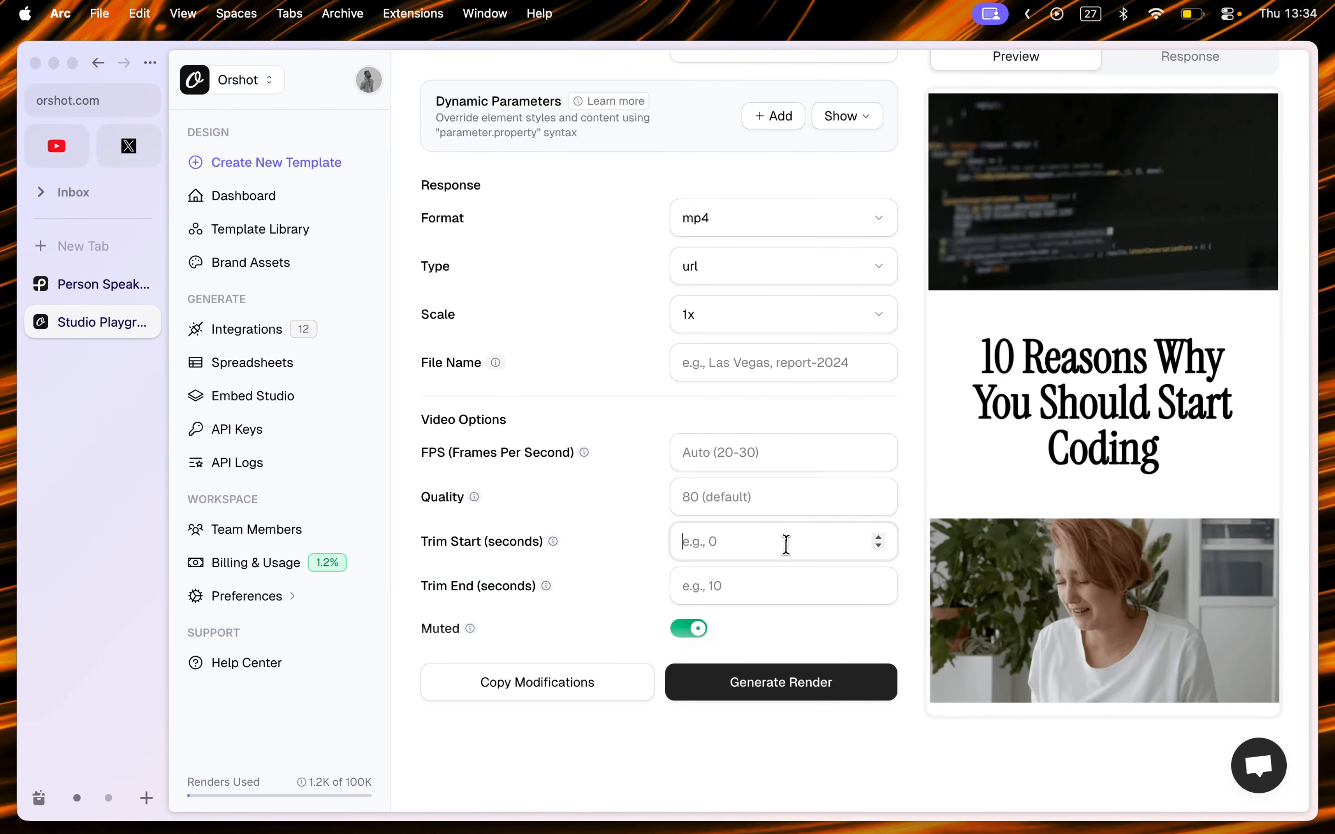
pyautogui.click(717, 224)
pyautogui.click(714, 437)
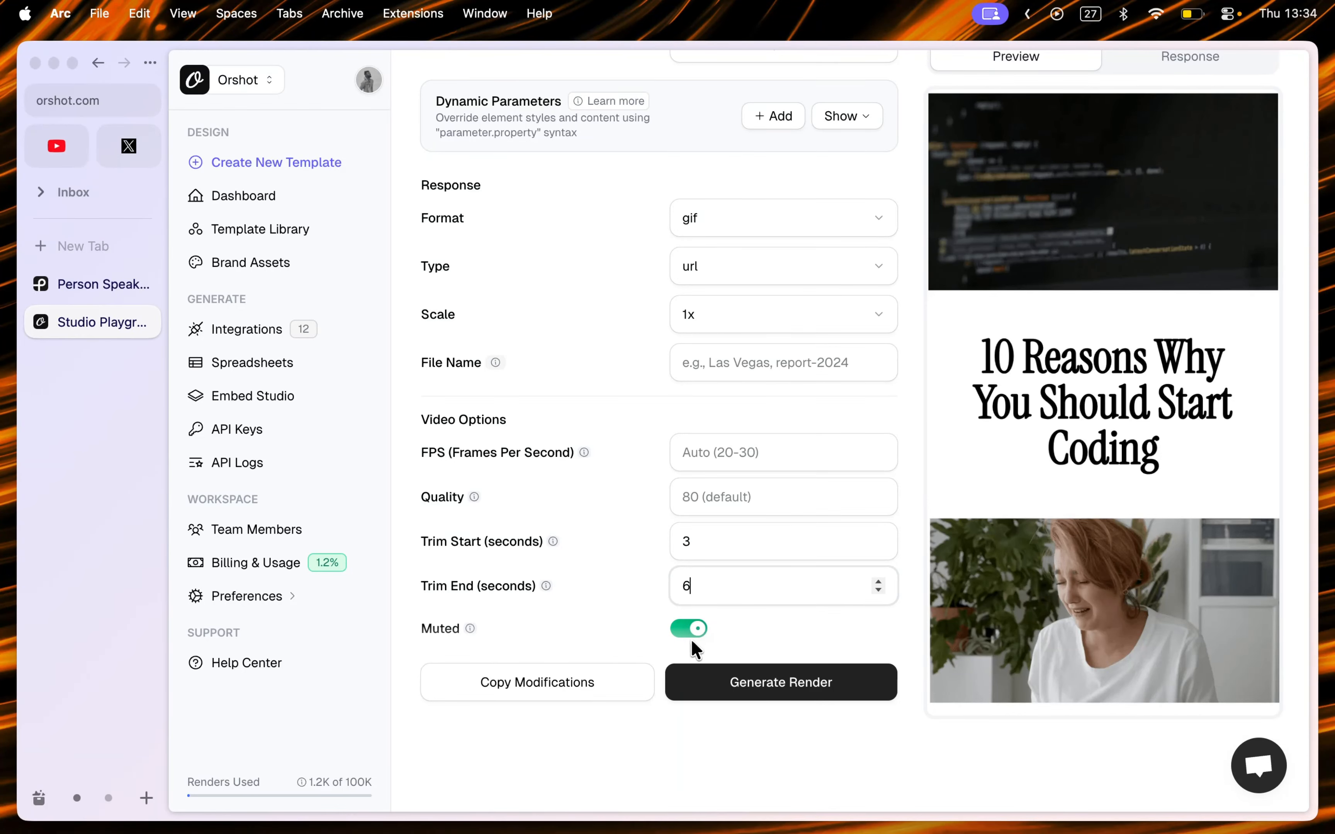
# Step: Generate the render with the current parameters
pyautogui.click(736, 682)
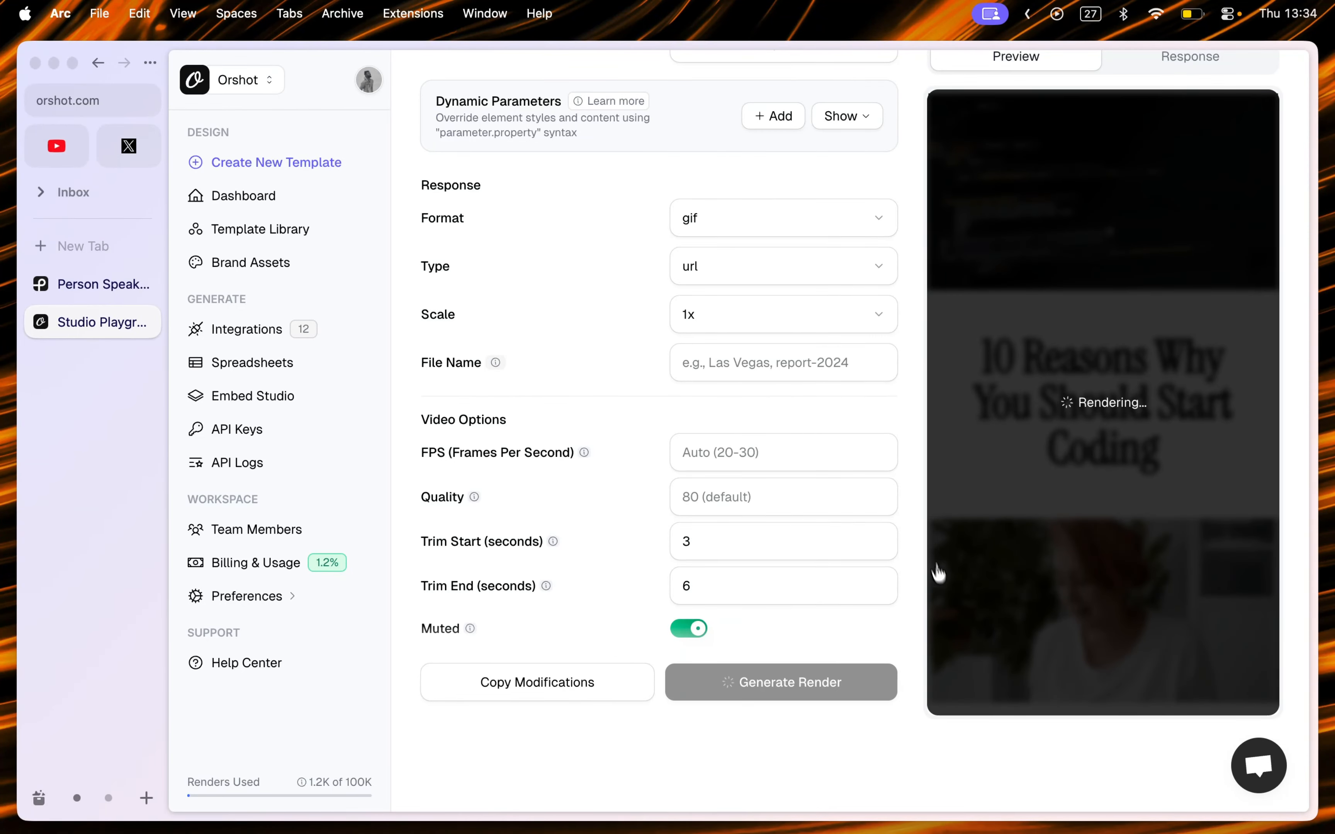
pyautogui.scroll(2, 917, 547)
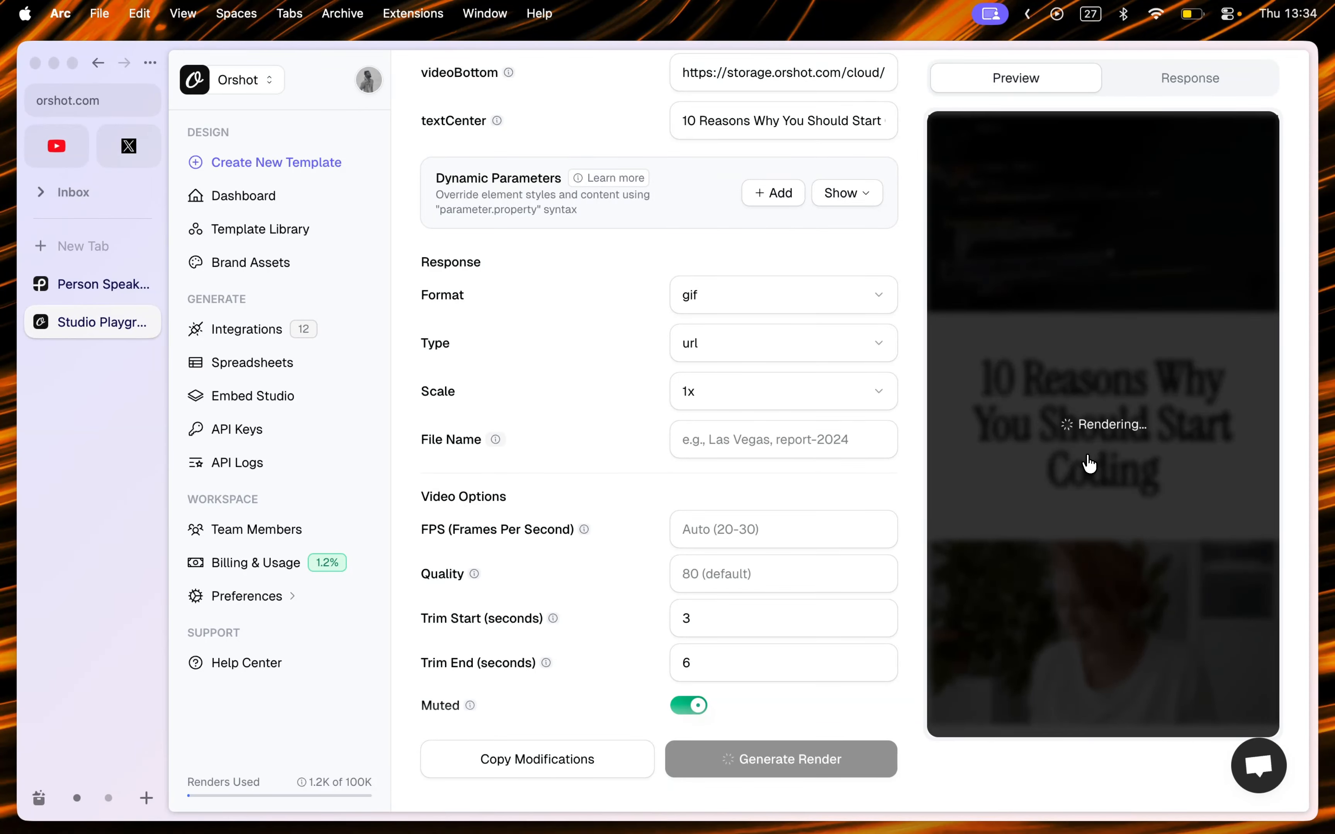
pyautogui.scroll(1, 1299, 406)
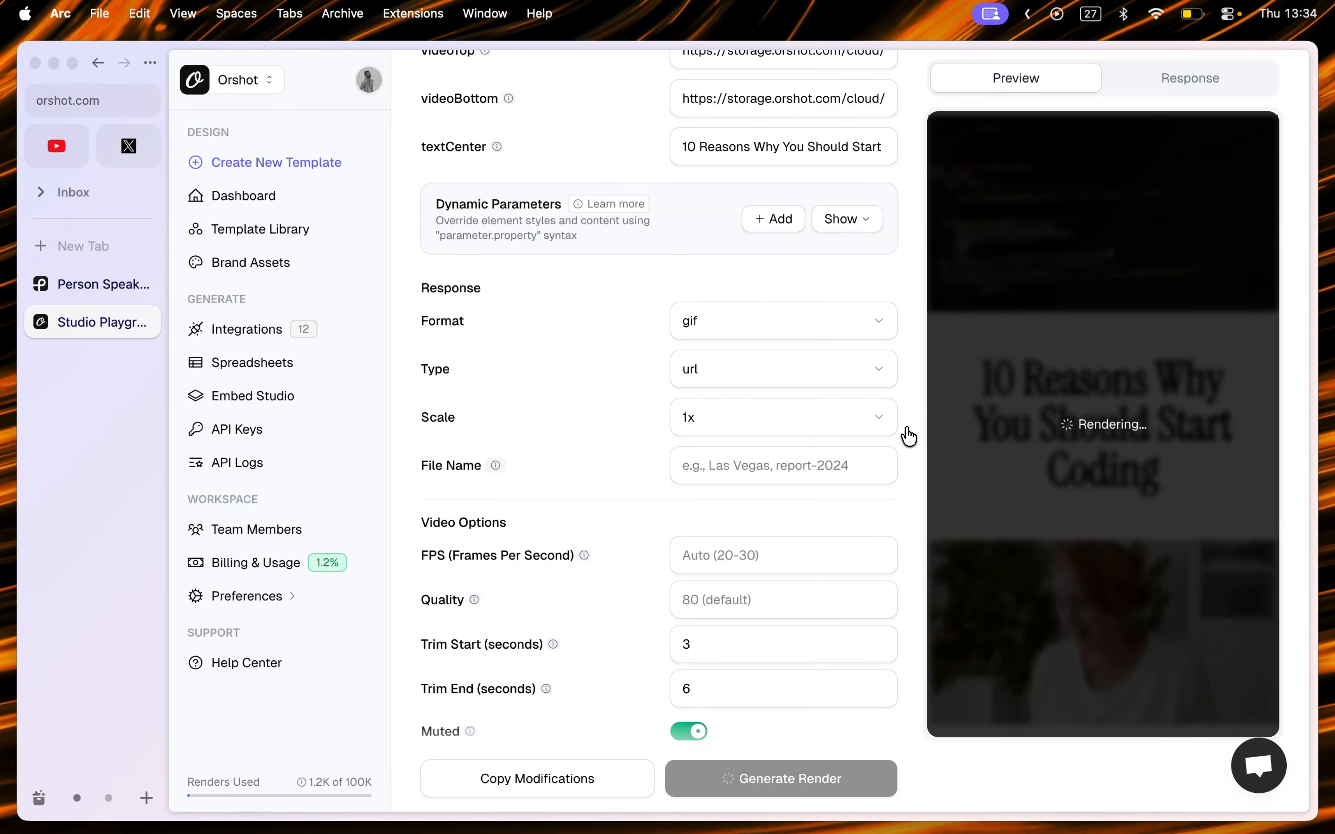
pyautogui.scroll(1, 909, 436)
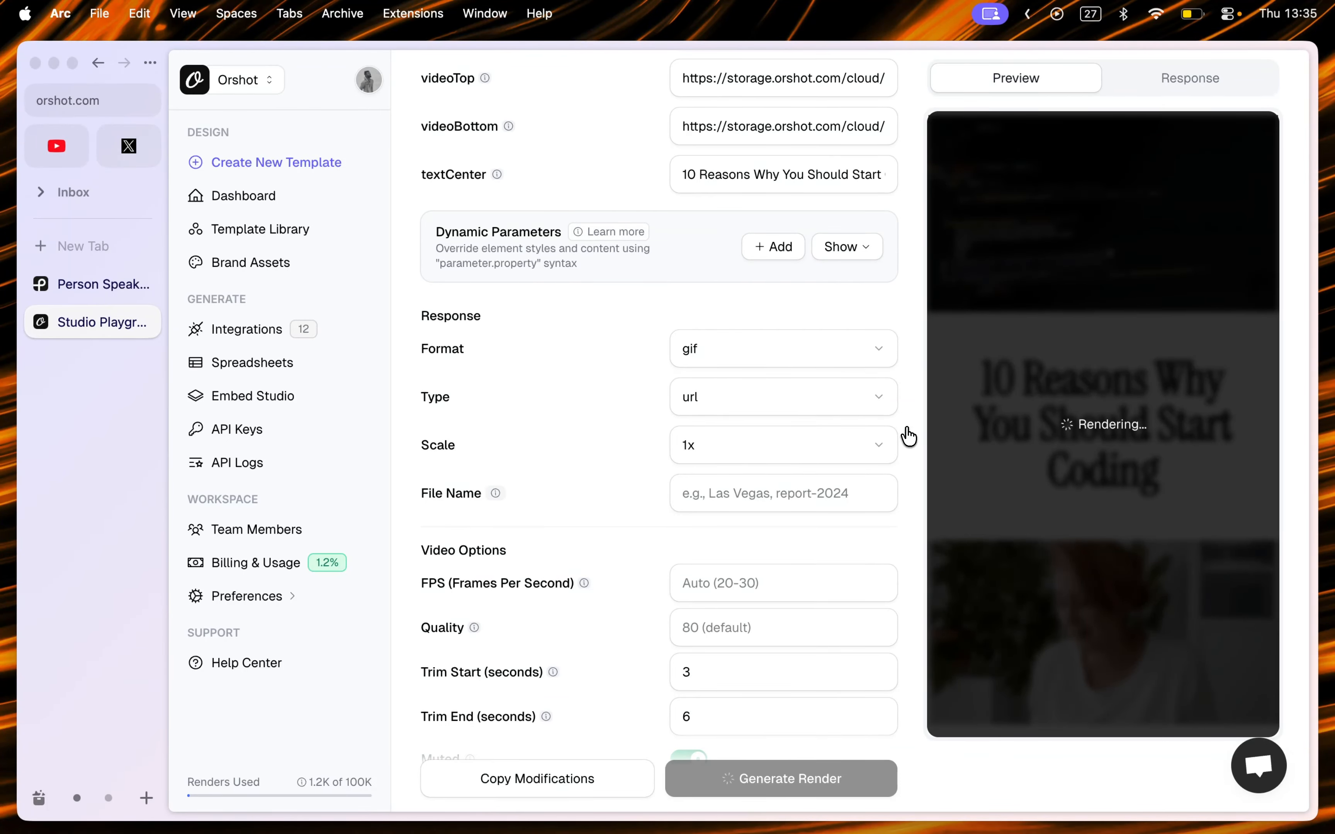
pyautogui.scroll(7, 909, 436)
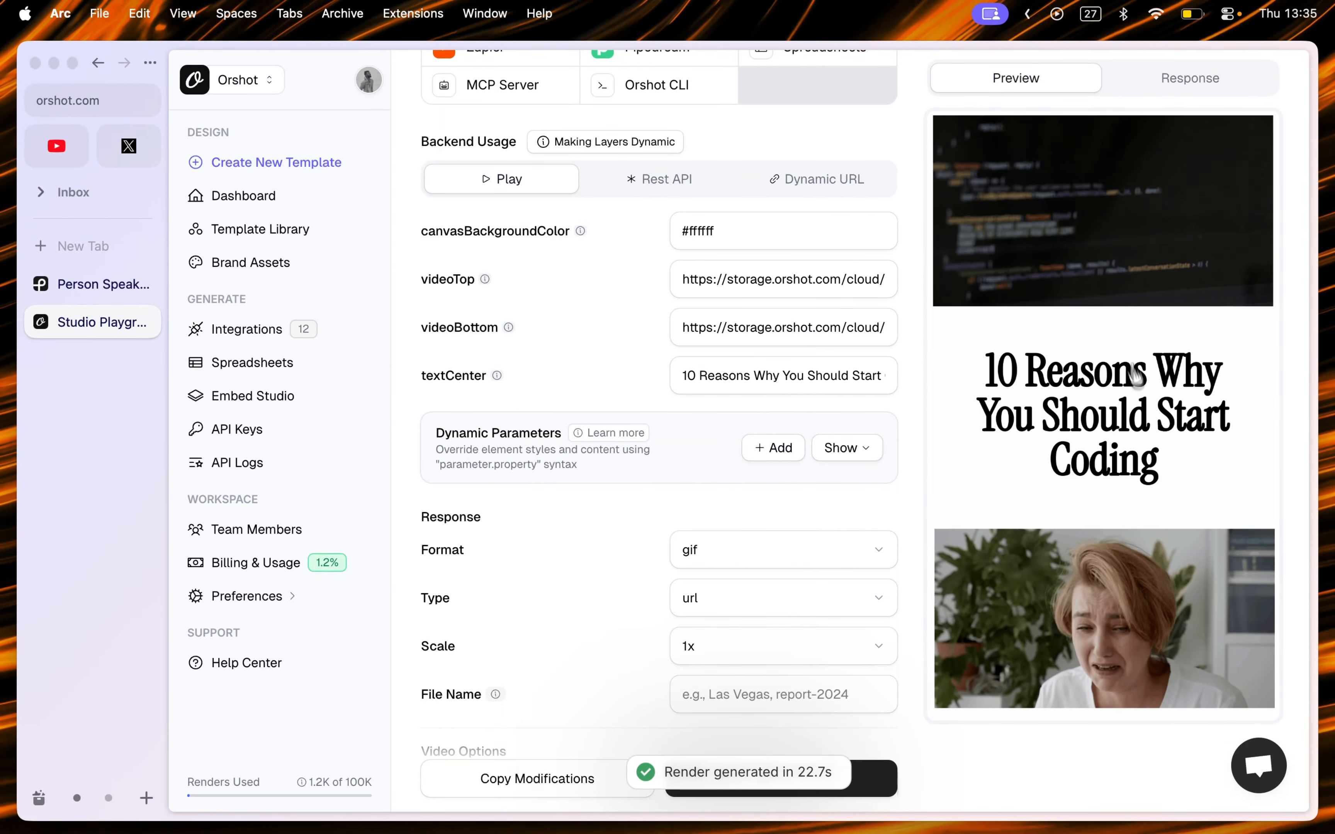
# Step: Inspect the generated render's preview and its JSON response data
pyautogui.scroll(-6, 962, 673)
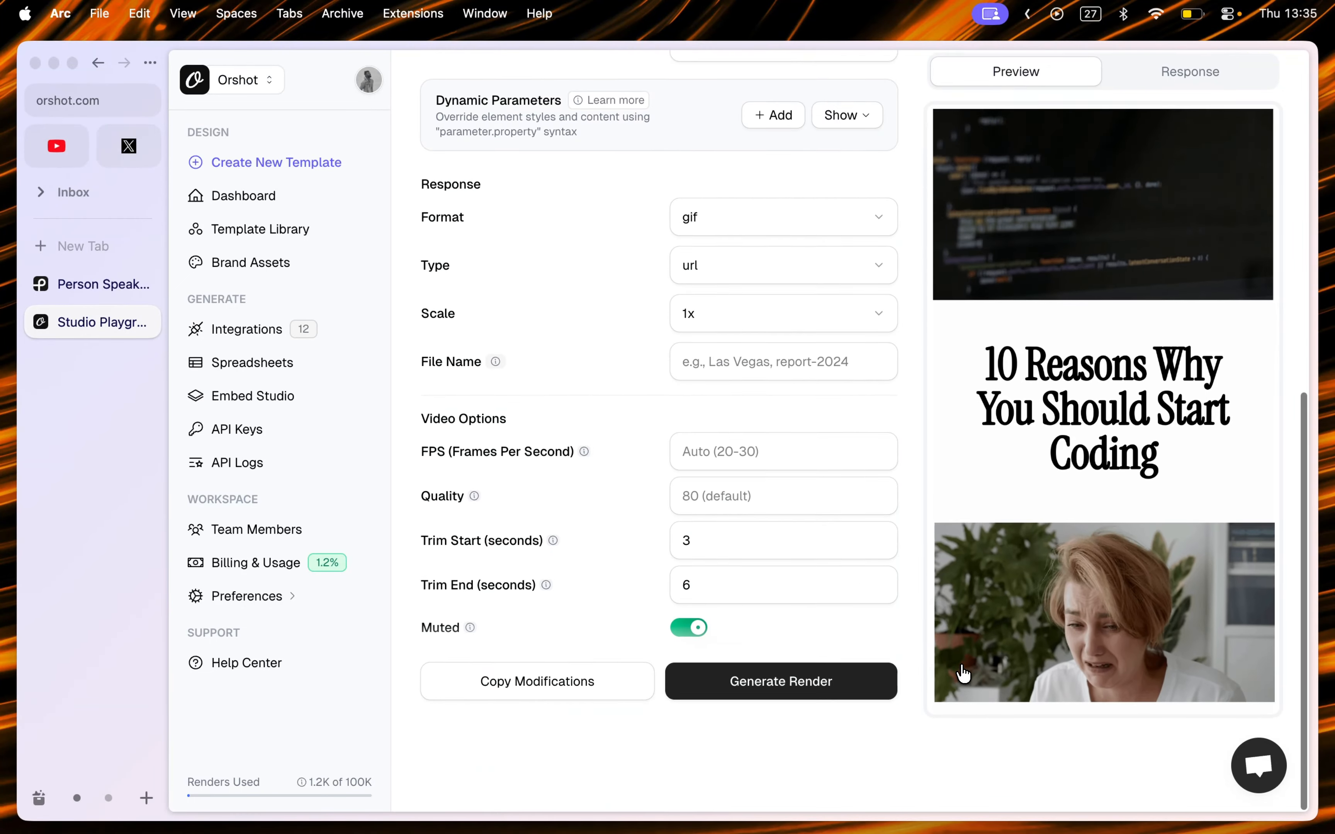
pyautogui.scroll(6, 804, 558)
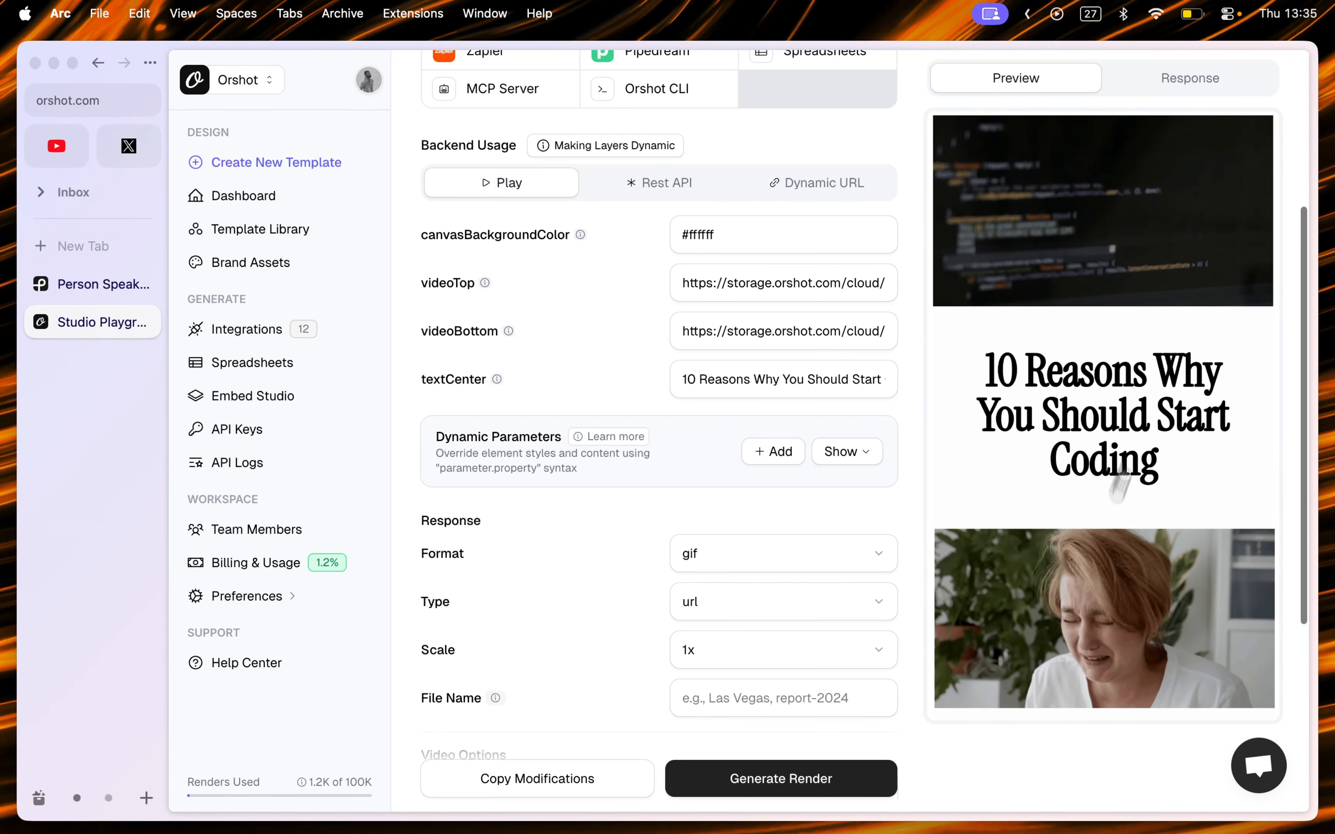
pyautogui.click(1190, 80)
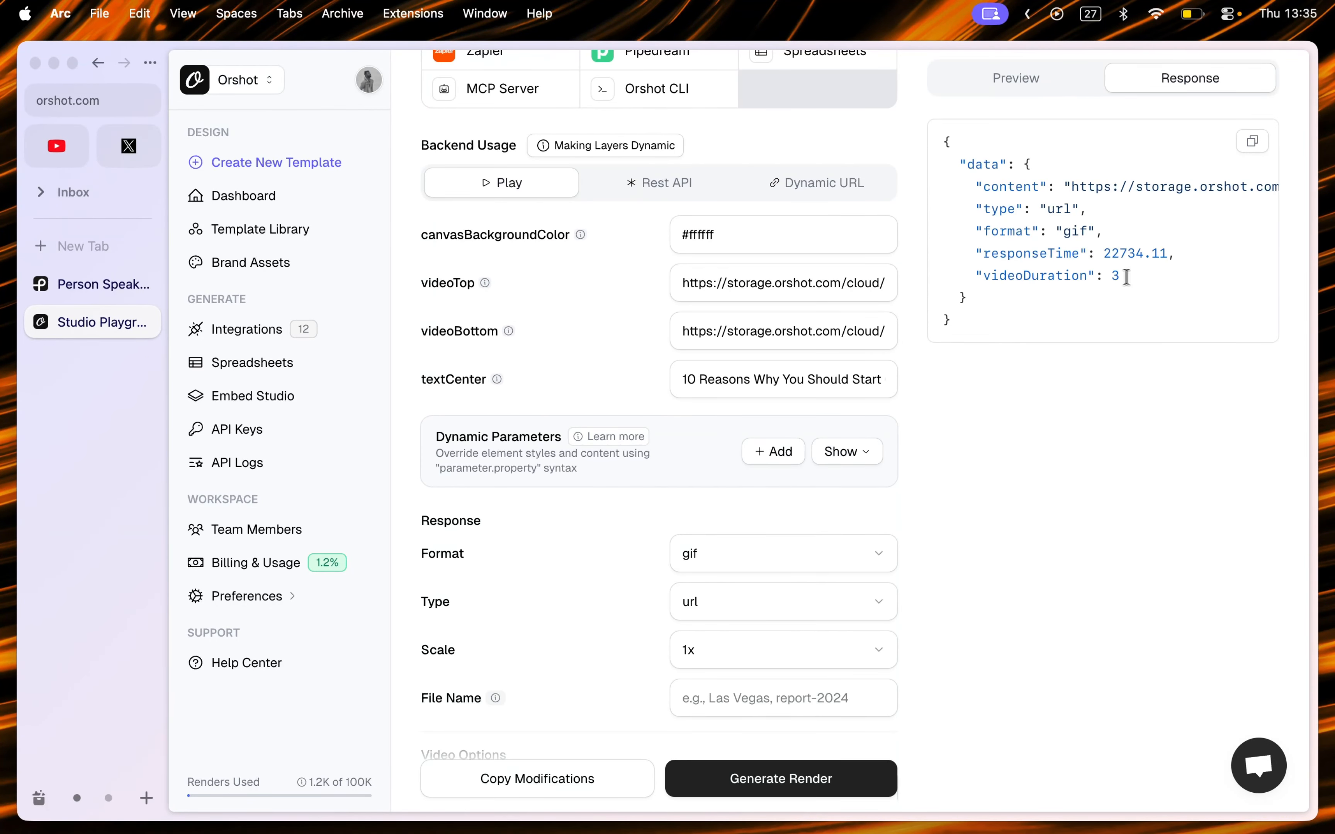
pyautogui.moveTo(1126, 276); pyautogui.dragTo(981, 277)
pyautogui.scroll(-5, 823, 593)
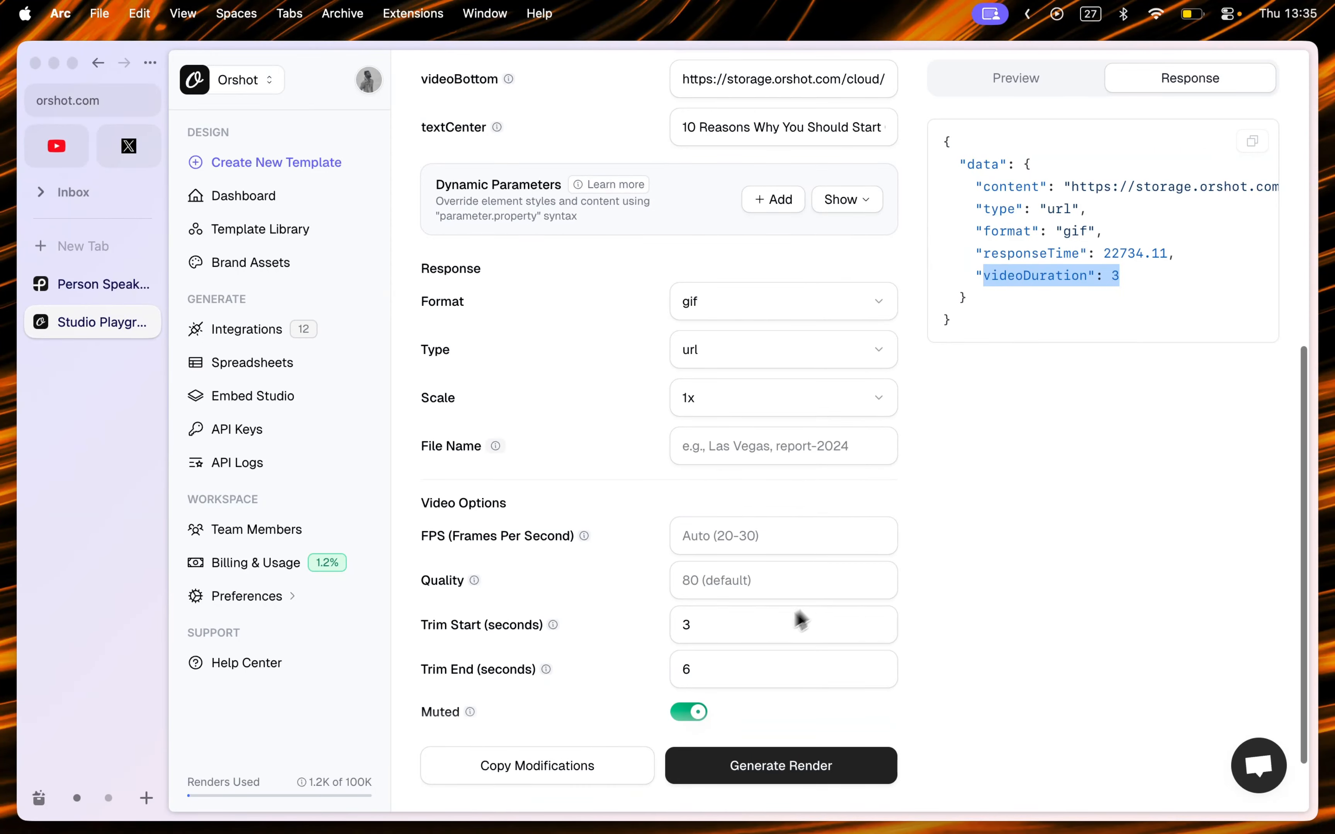
pyautogui.scroll(2, 893, 539)
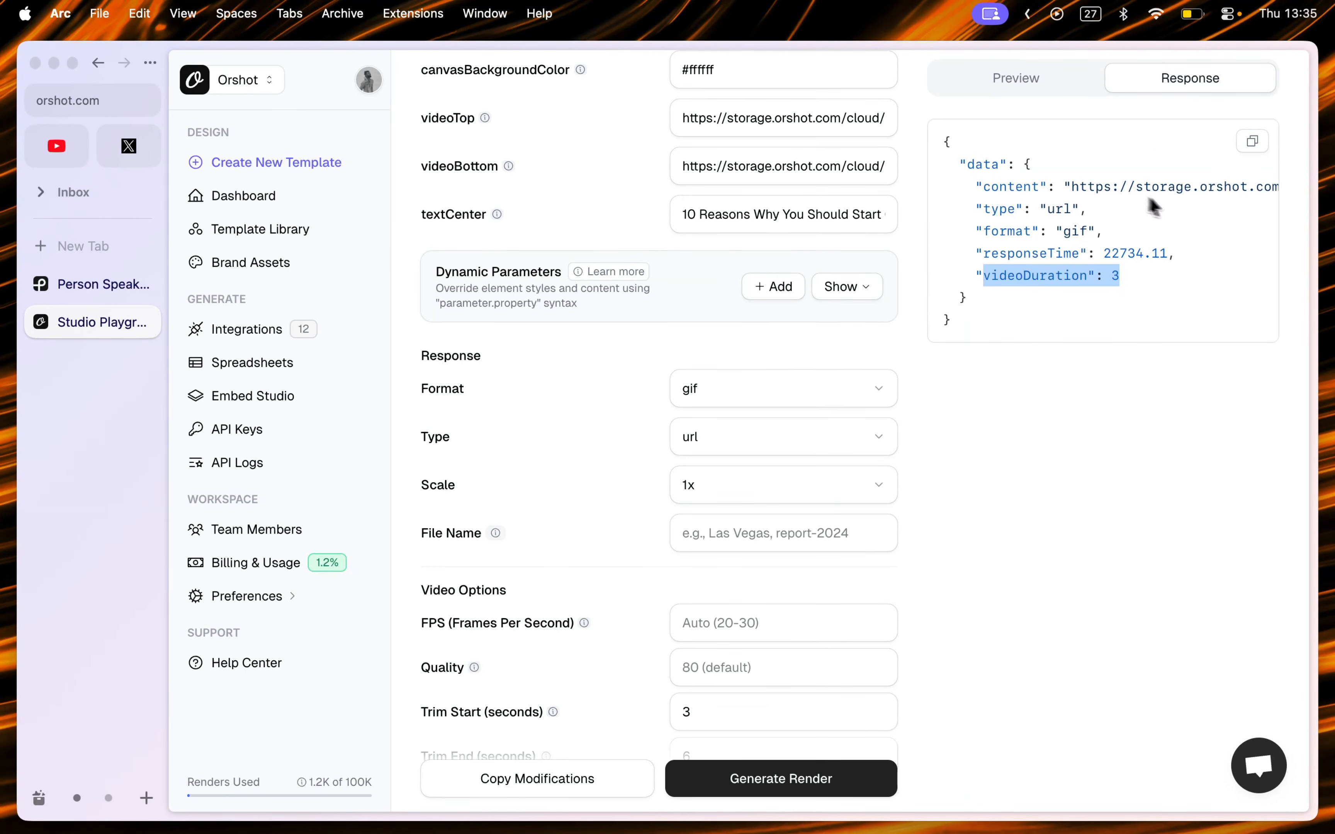
pyautogui.moveTo(1104, 254); pyautogui.dragTo(1161, 255)
pyautogui.click(1118, 256)
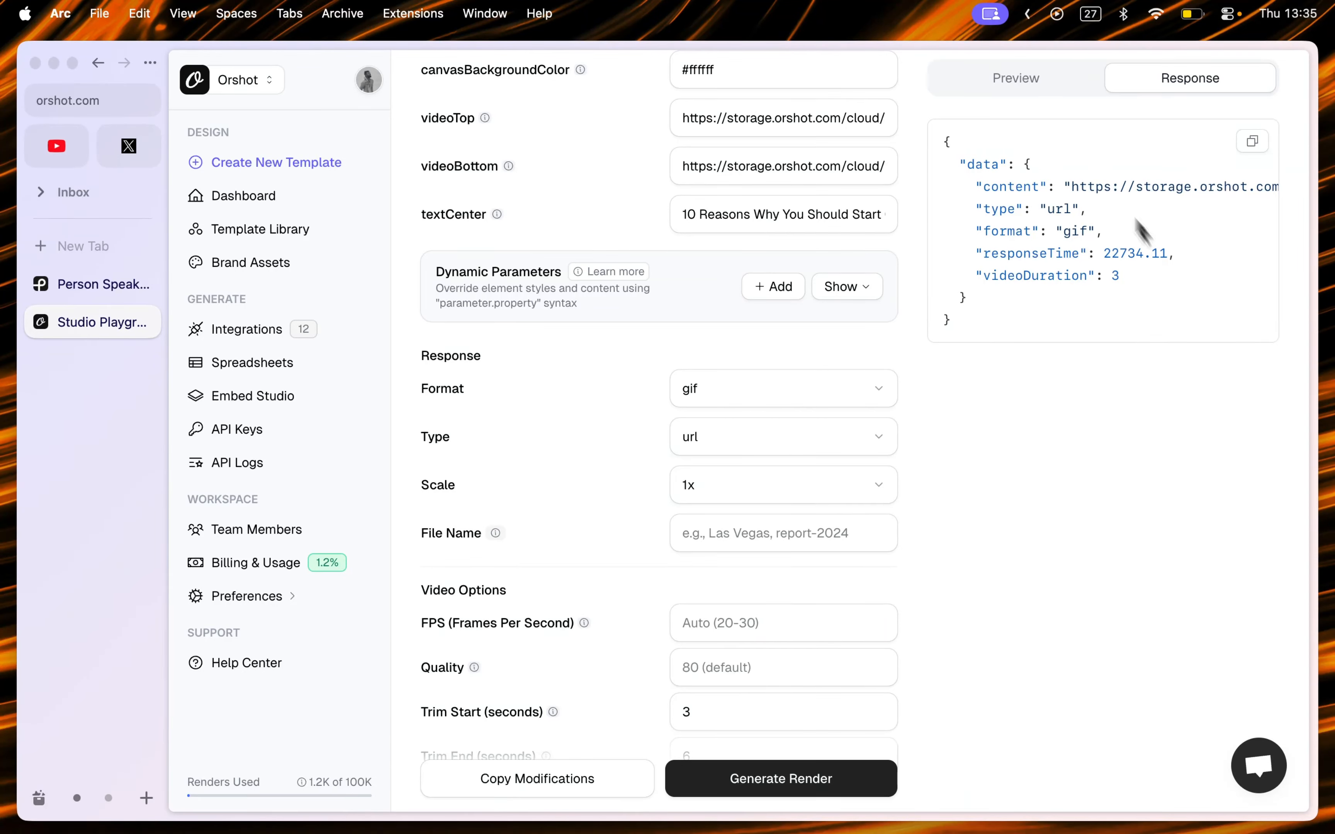
pyautogui.click(1018, 82)
pyautogui.scroll(4, 893, 364)
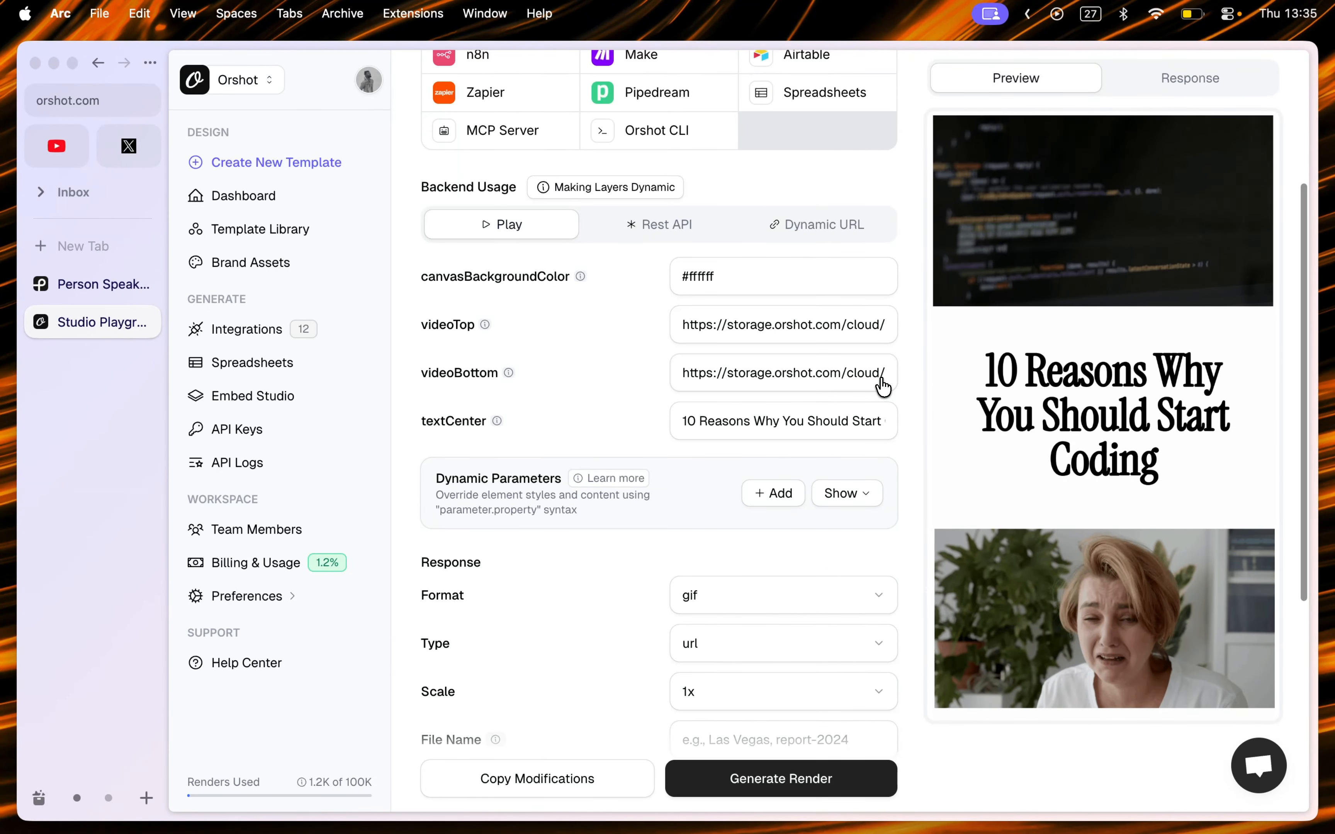
# Step: Copy the BigBuckBunny.mp4 sample video URL from a new browser tab and paste it into the videoBottom field
pyautogui.tripleClick(743, 325)
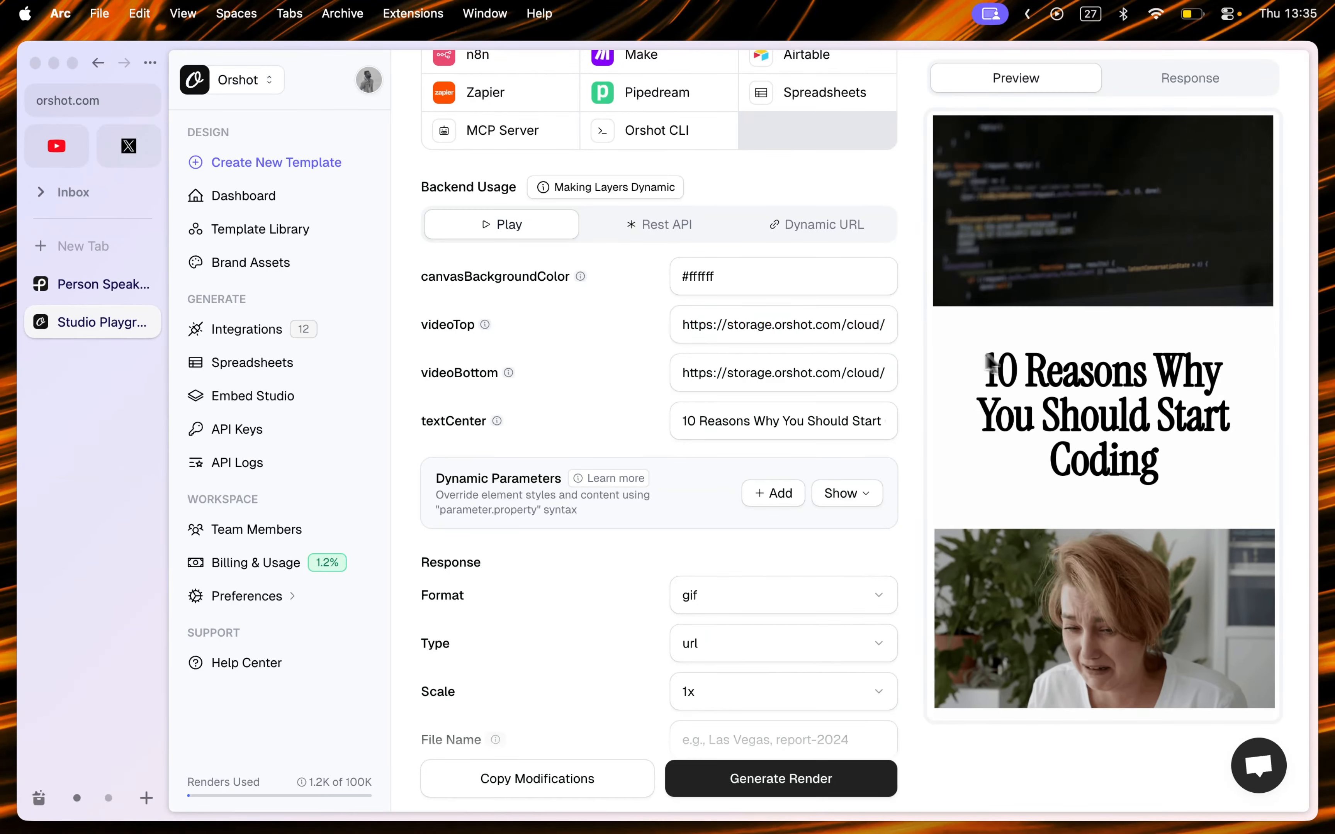
pyautogui.press('super+t')
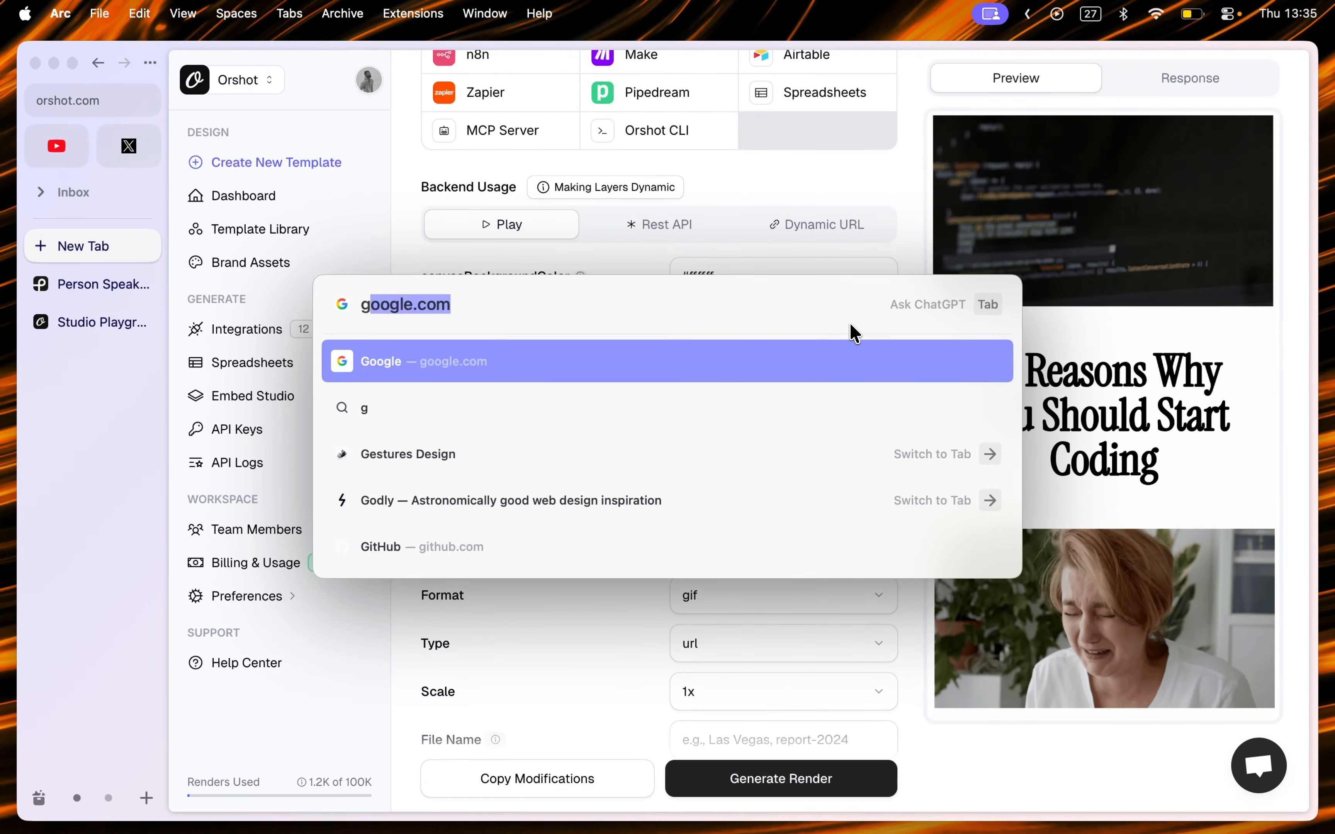
pyautogui.write('ooglea[')
pyautogui.press('BackSpace')
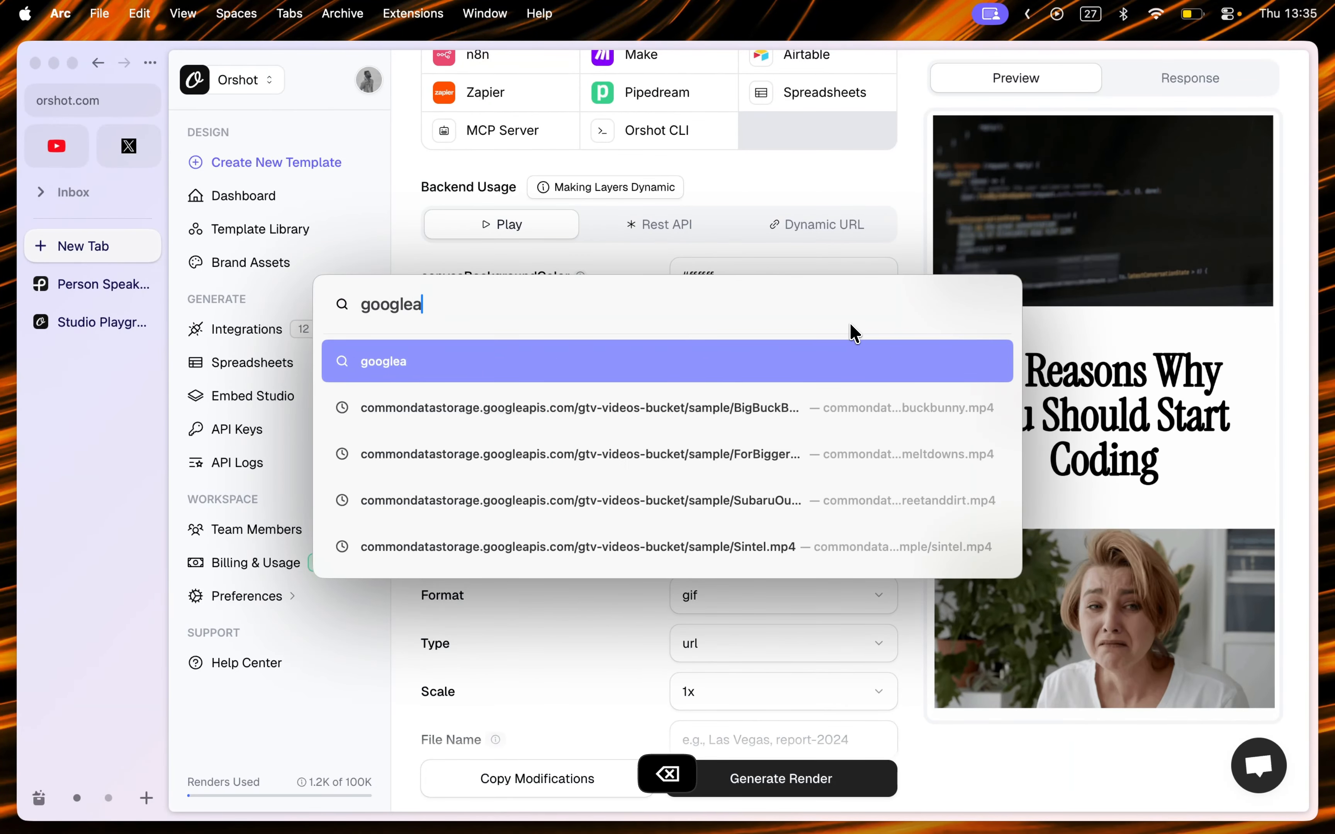
pyautogui.write('p')
pyautogui.press('Return')
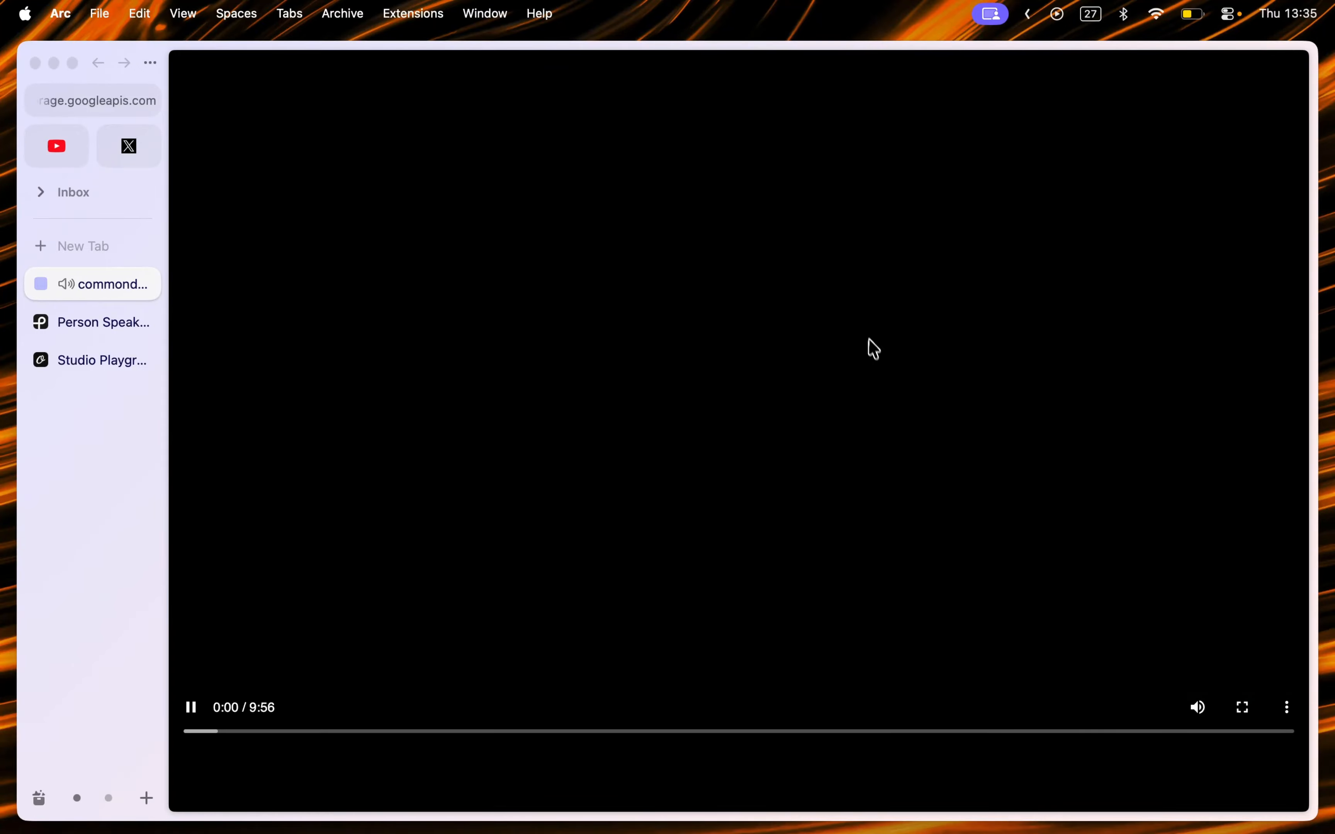
pyautogui.press('cmd+l')
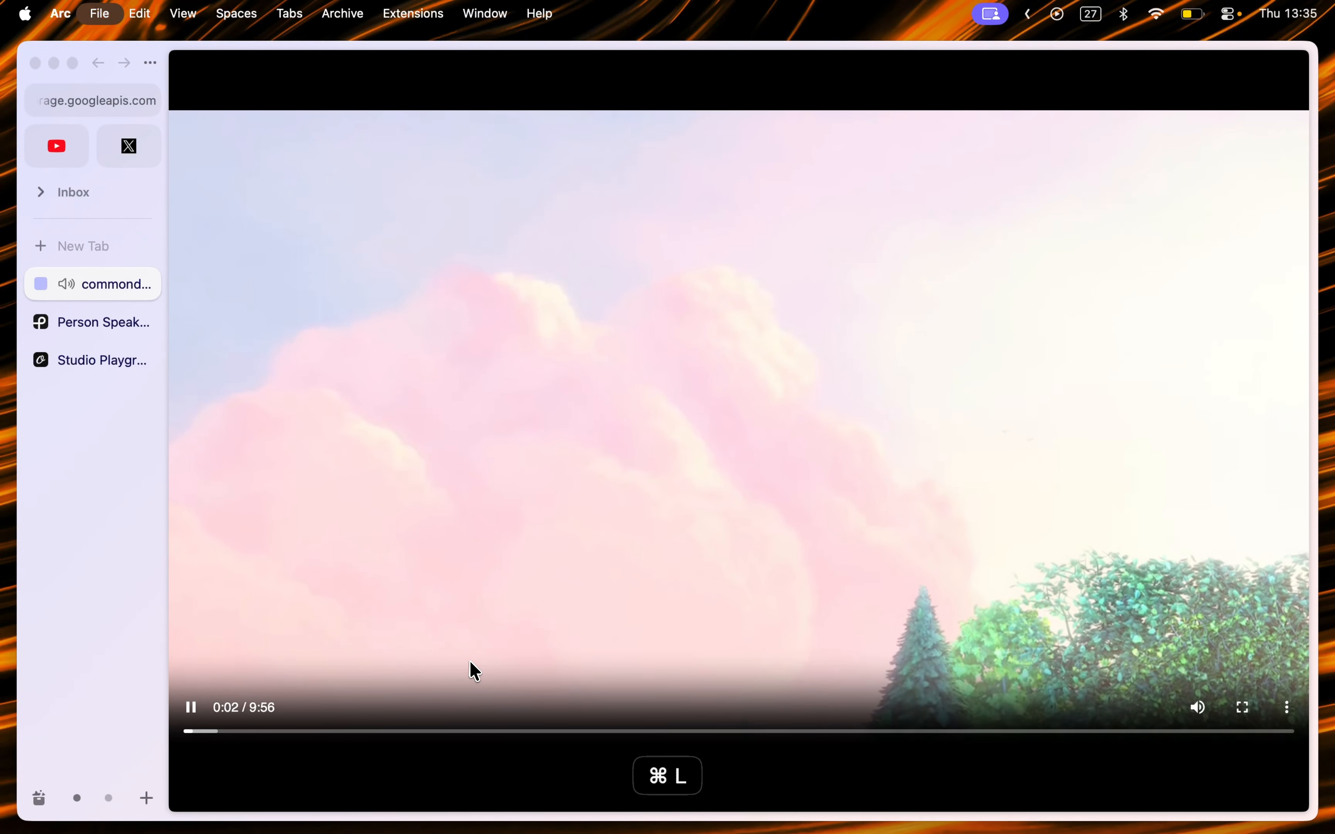
pyautogui.press('cmd+w')
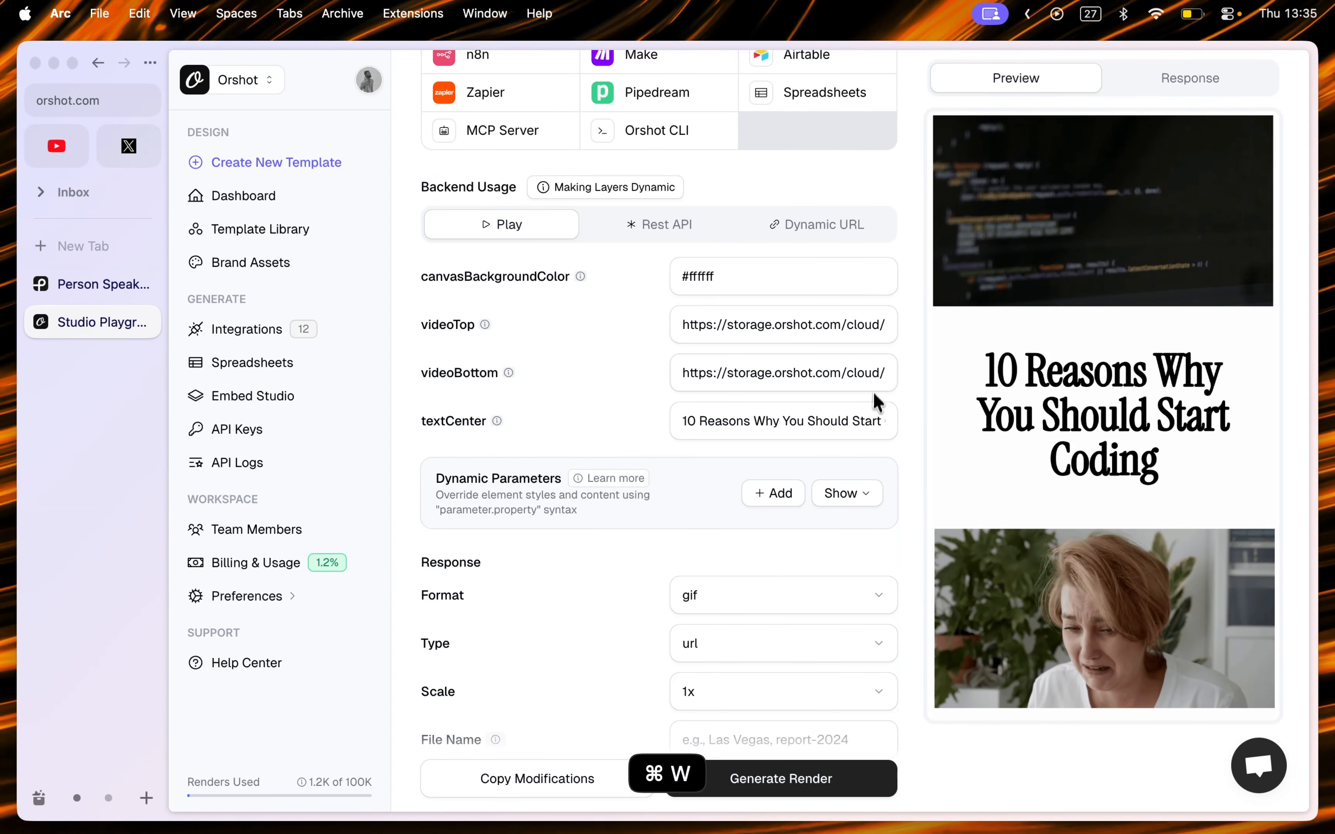
pyautogui.tripleClick(769, 385)
pyautogui.press('cmd+v')
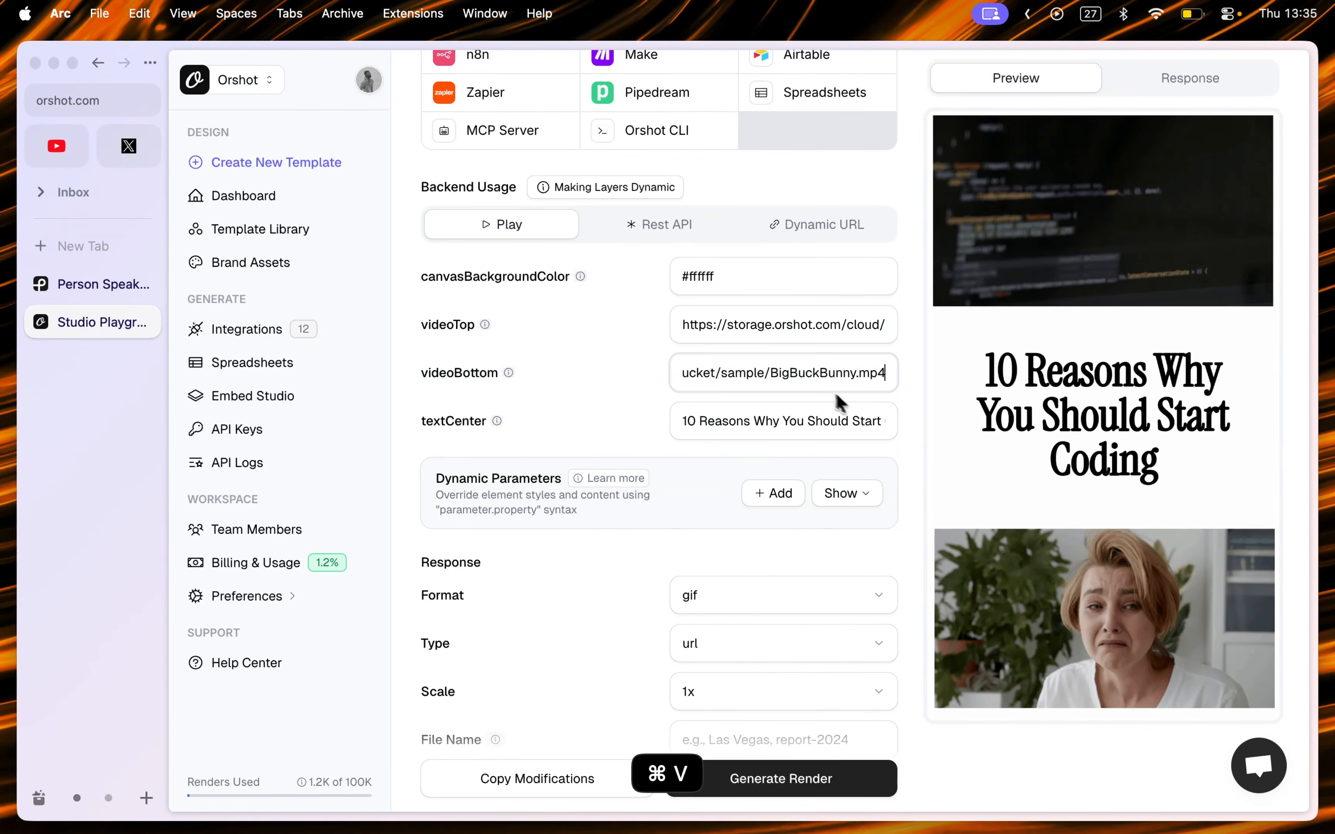
pyautogui.click(915, 398)
# Step: Add a dynamic parameter row targeting the videoBottom element
pyautogui.scroll(-3, 964, 476)
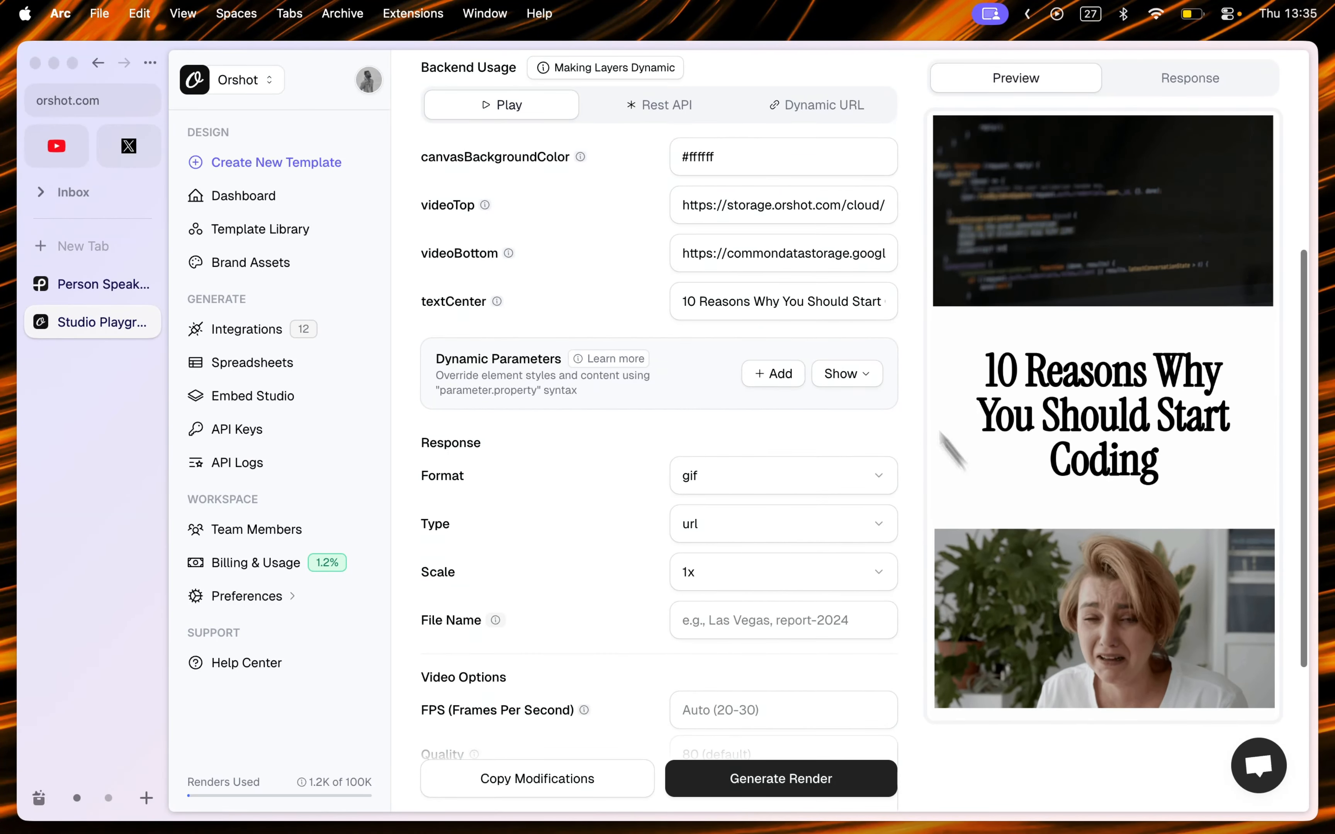
pyautogui.scroll(-2, 985, 460)
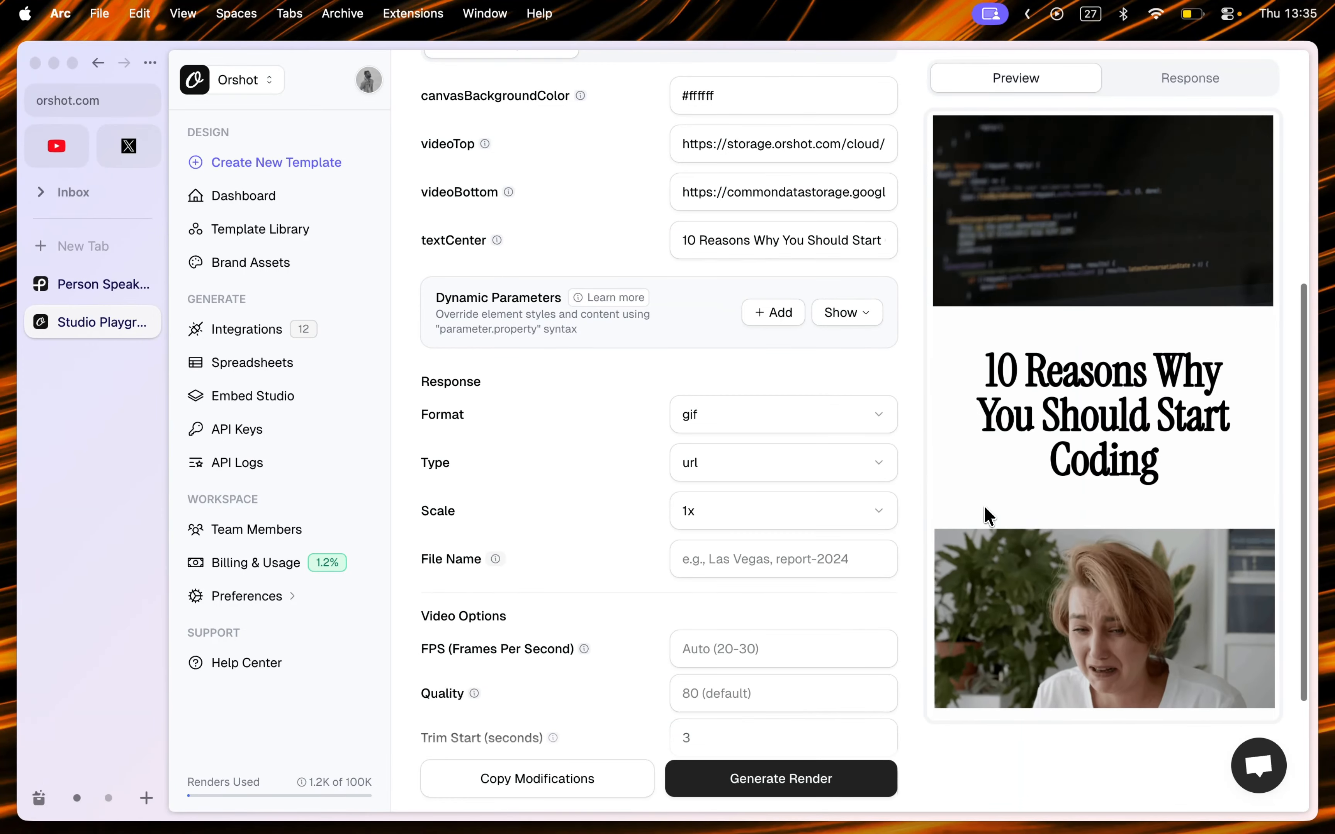
pyautogui.click(786, 321)
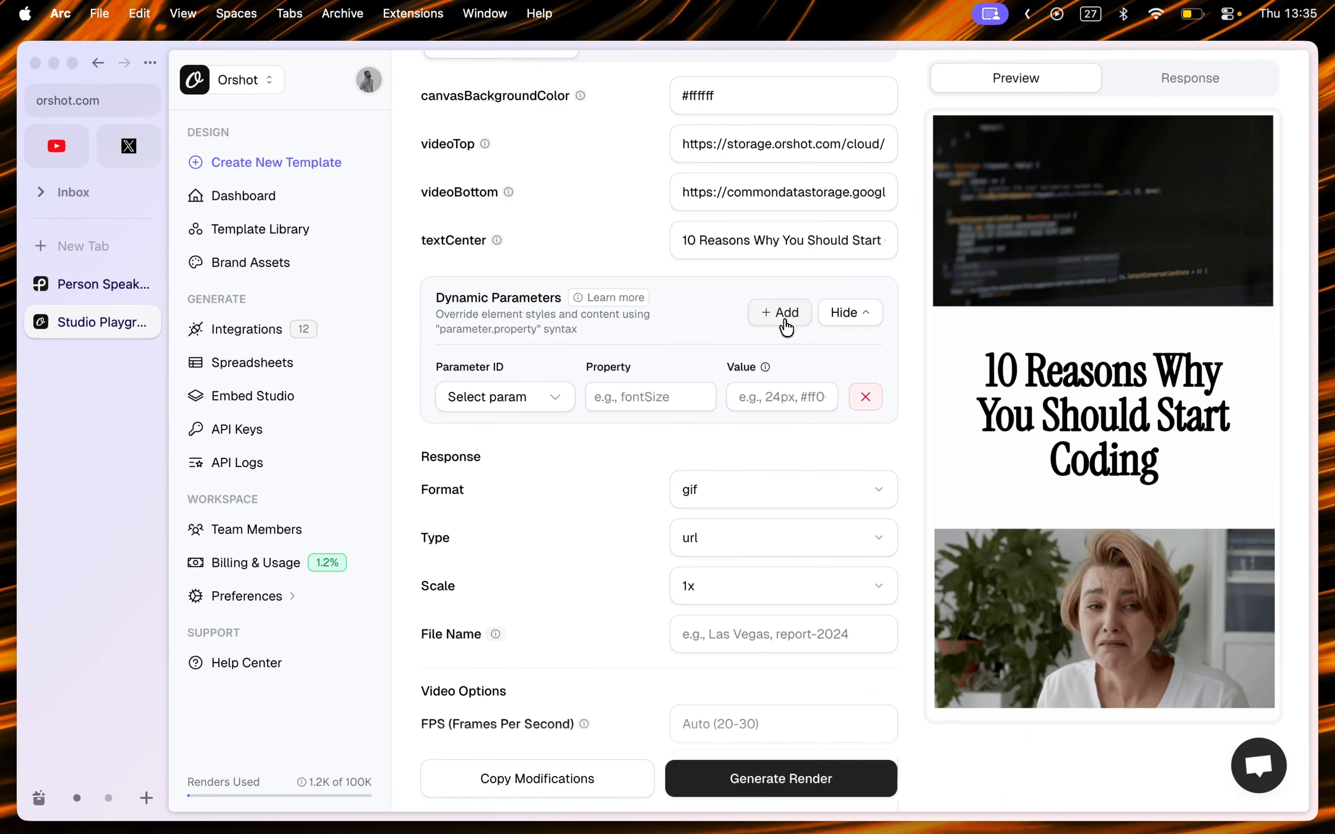
pyautogui.click(563, 400)
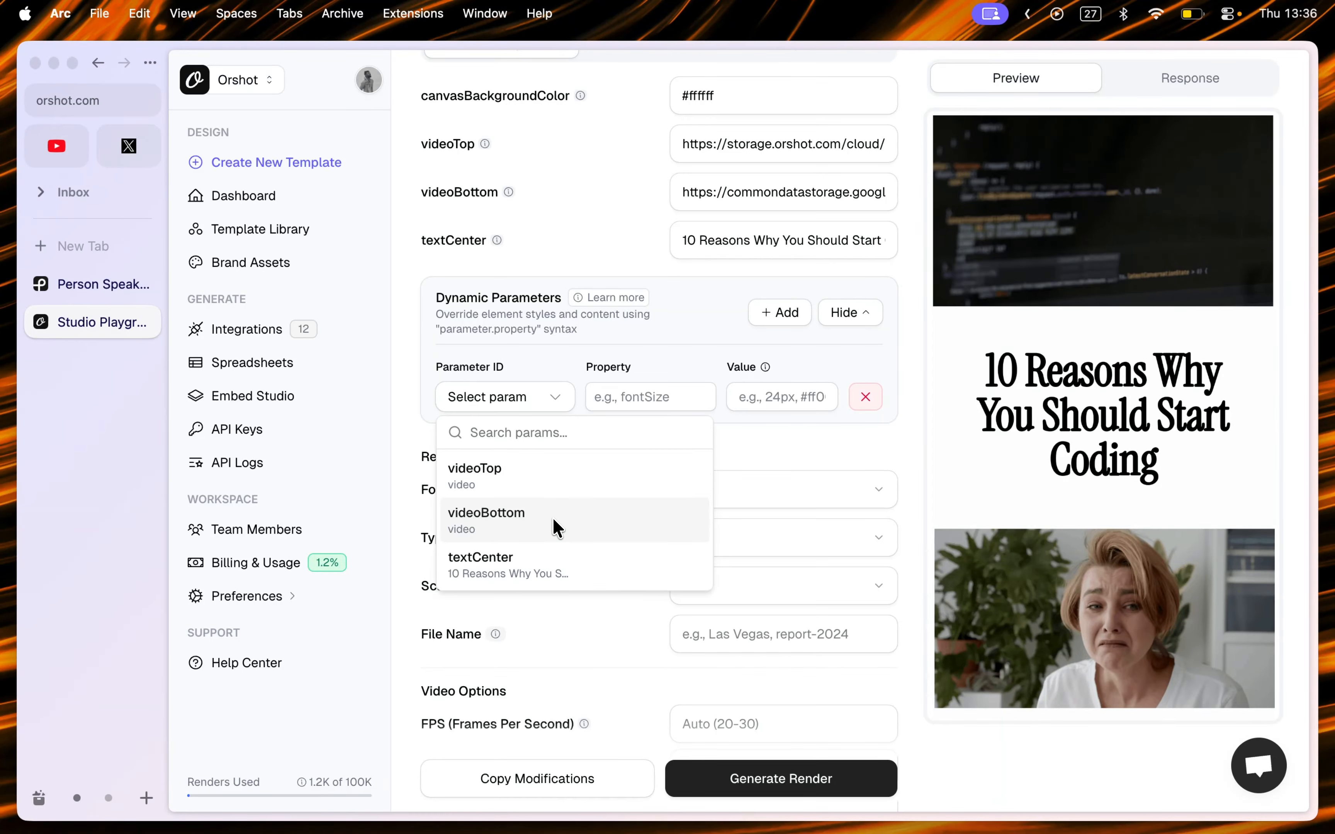
pyautogui.click(536, 528)
pyautogui.click(617, 401)
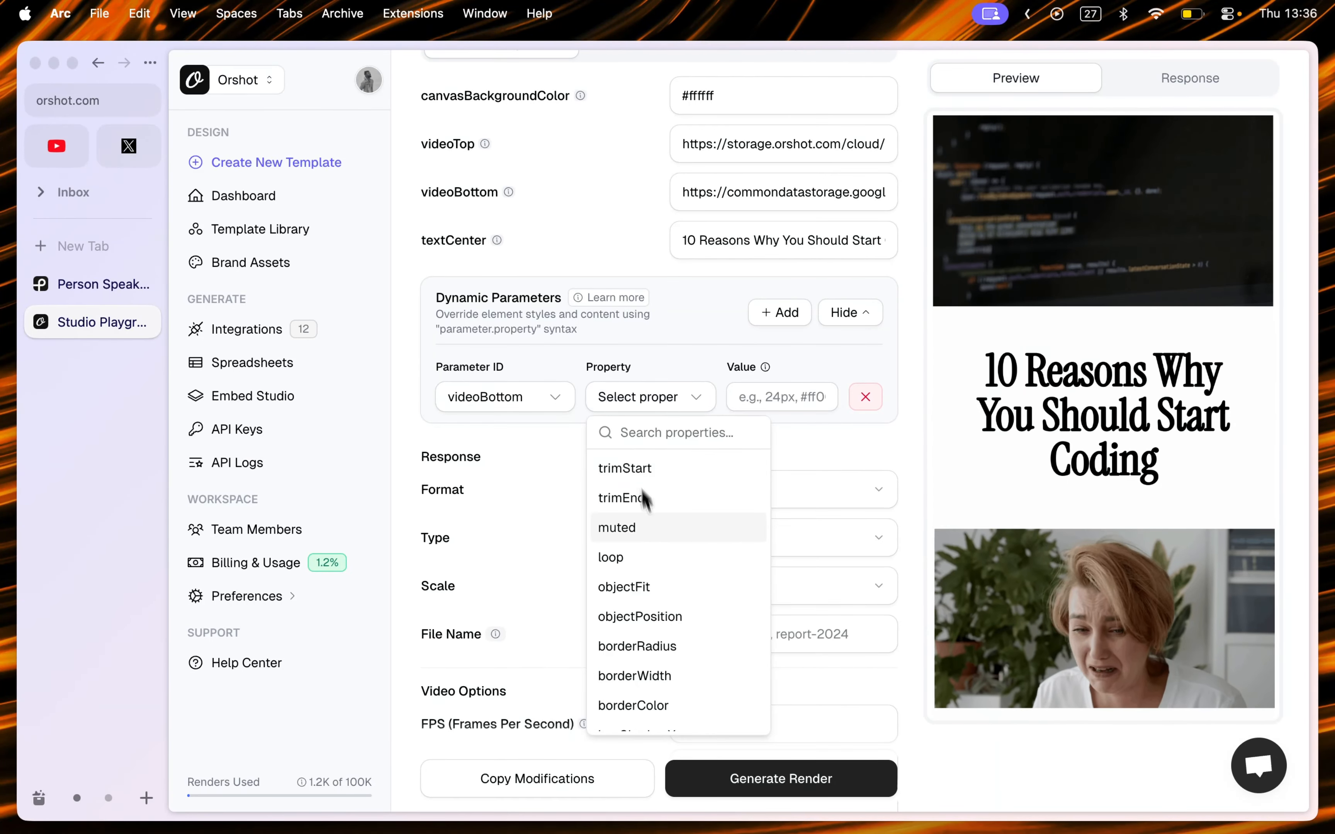
# Step: Open the pasted video URL in a new tab to preview it, then close that tab
pyautogui.press('super+t')
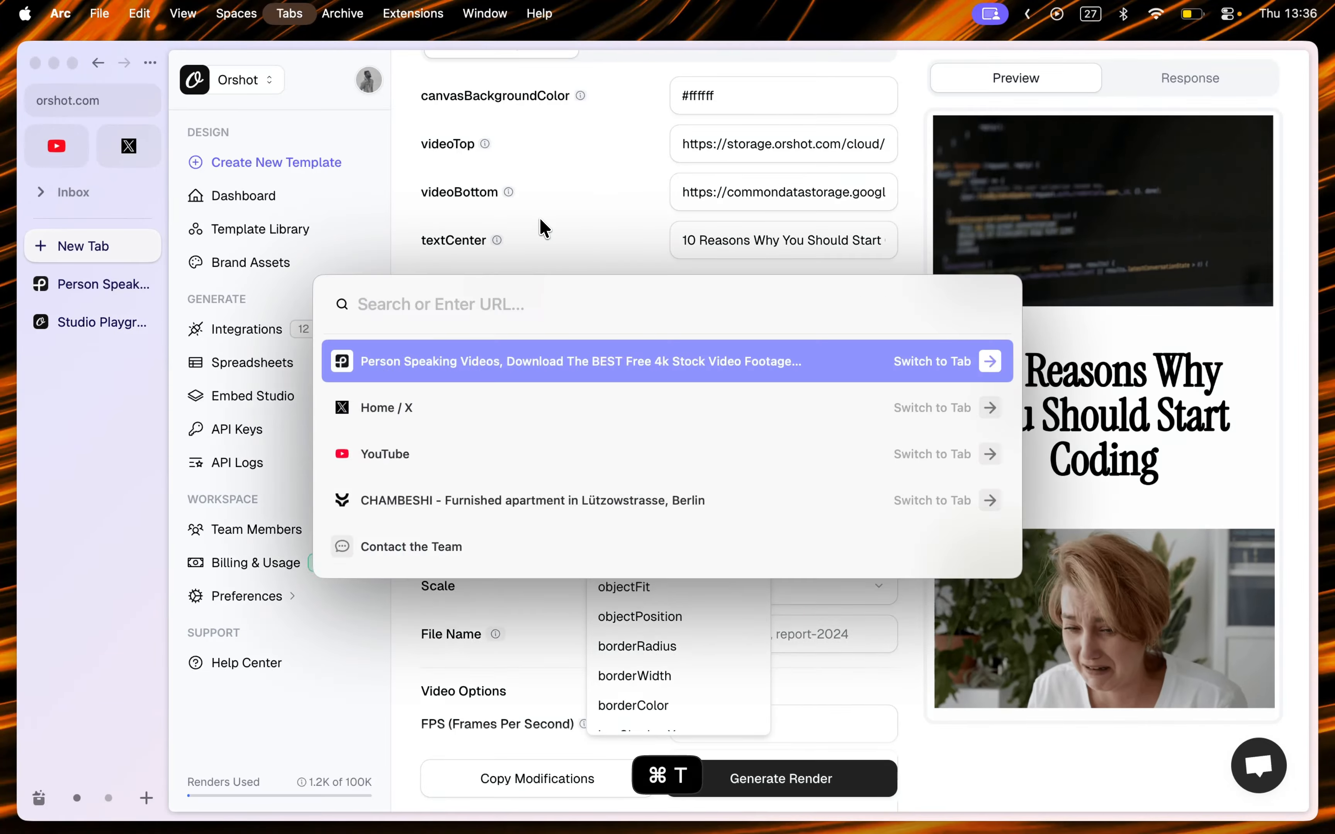
pyautogui.press('super+v')
pyautogui.press('Return')
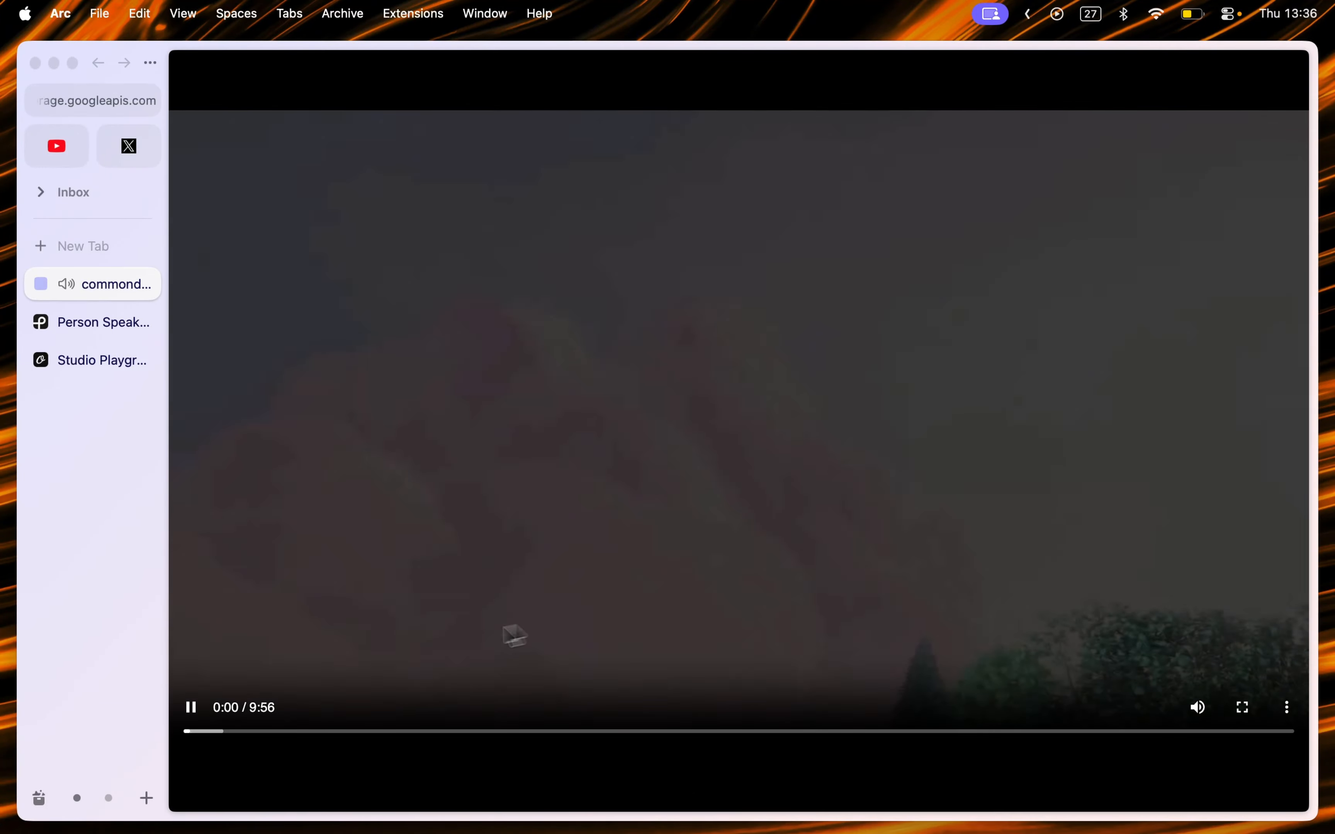
pyautogui.press('super+w')
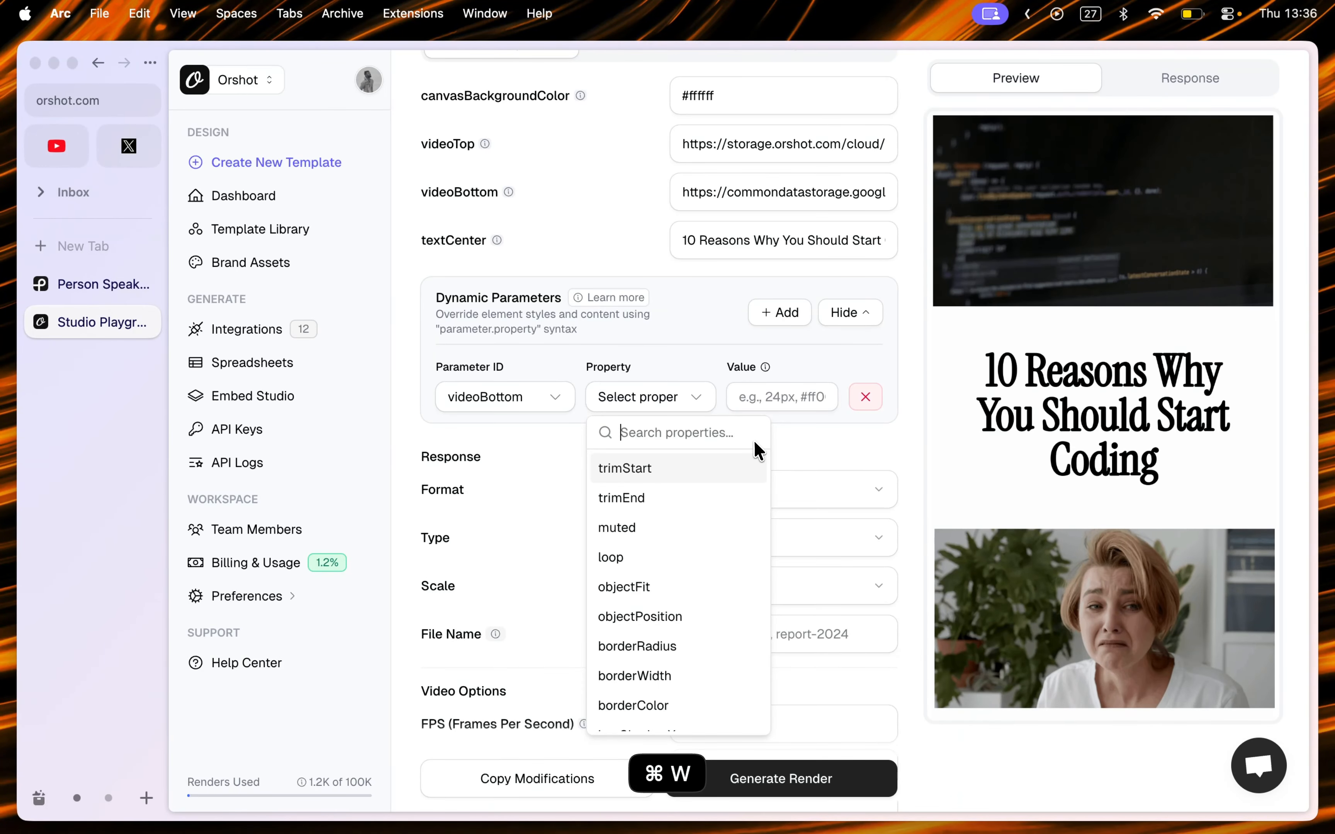
pyautogui.doubleClick(770, 193)
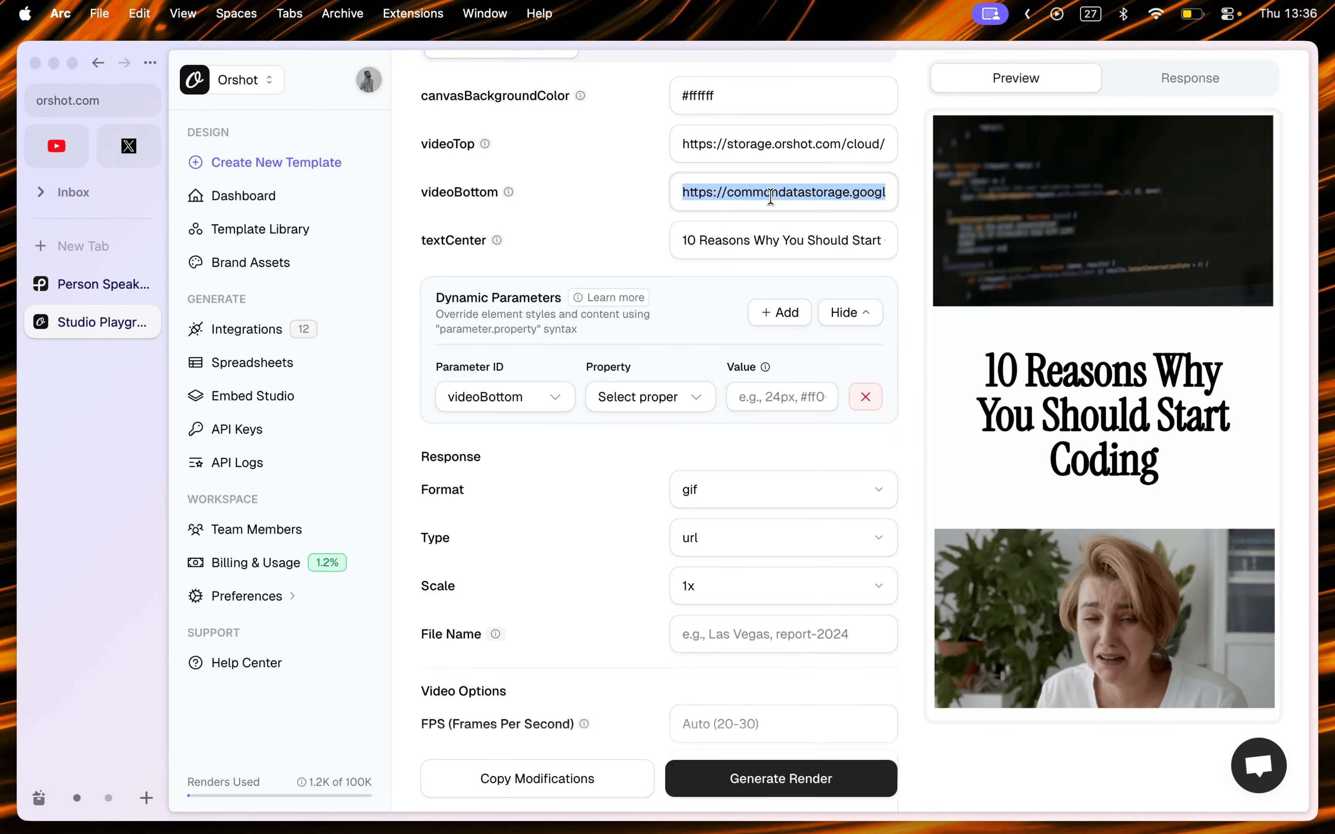
pyautogui.click(662, 204)
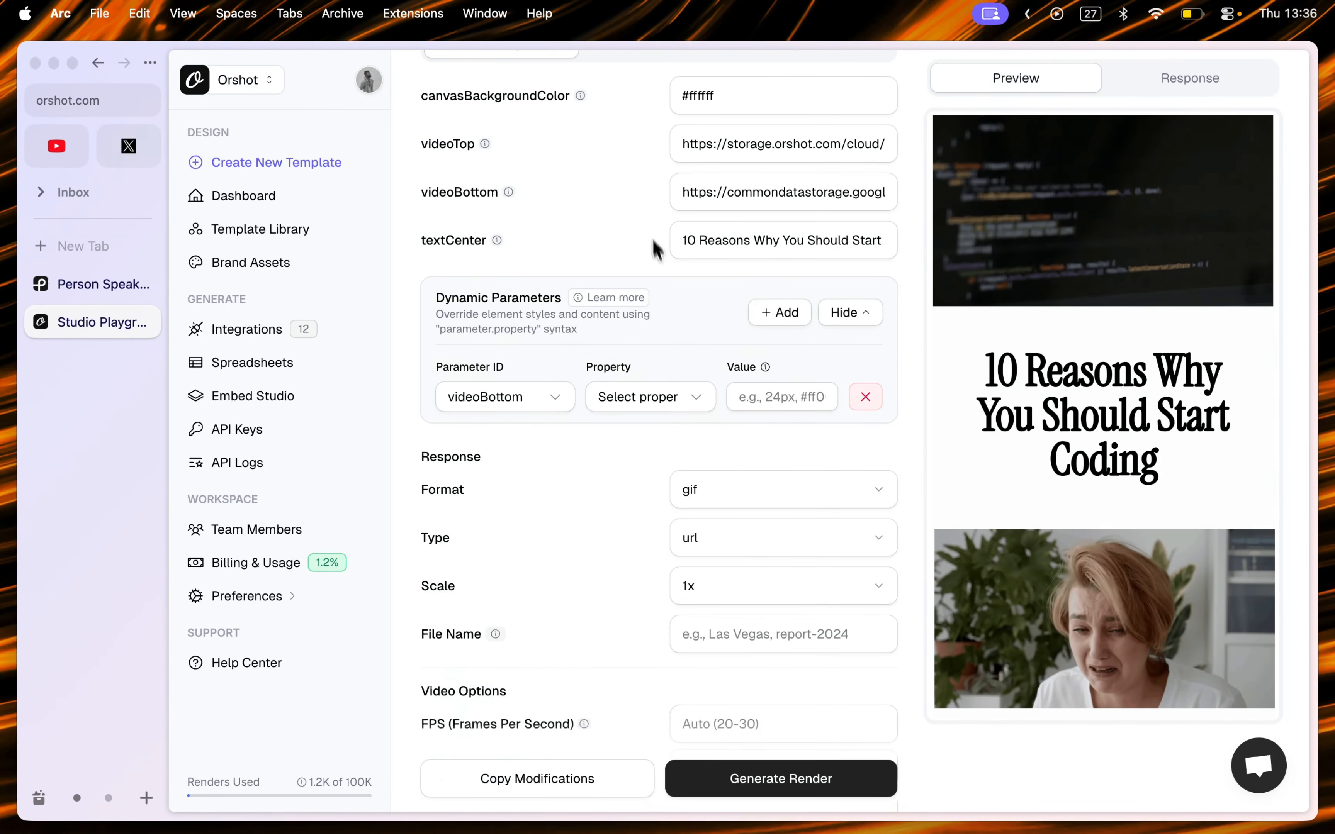
# Step: Set the row's property to trimStart with a value of 120
pyautogui.click(673, 397)
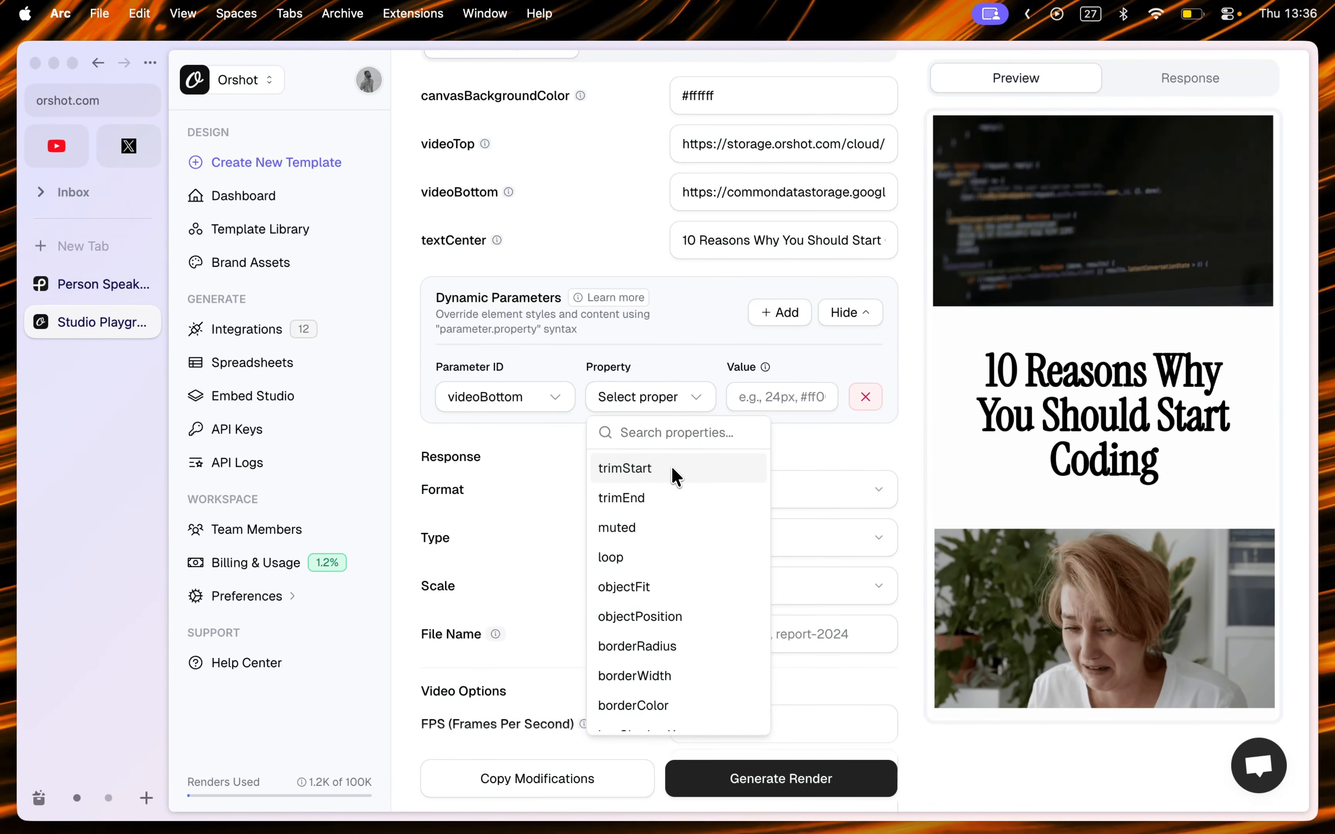
pyautogui.click(762, 399)
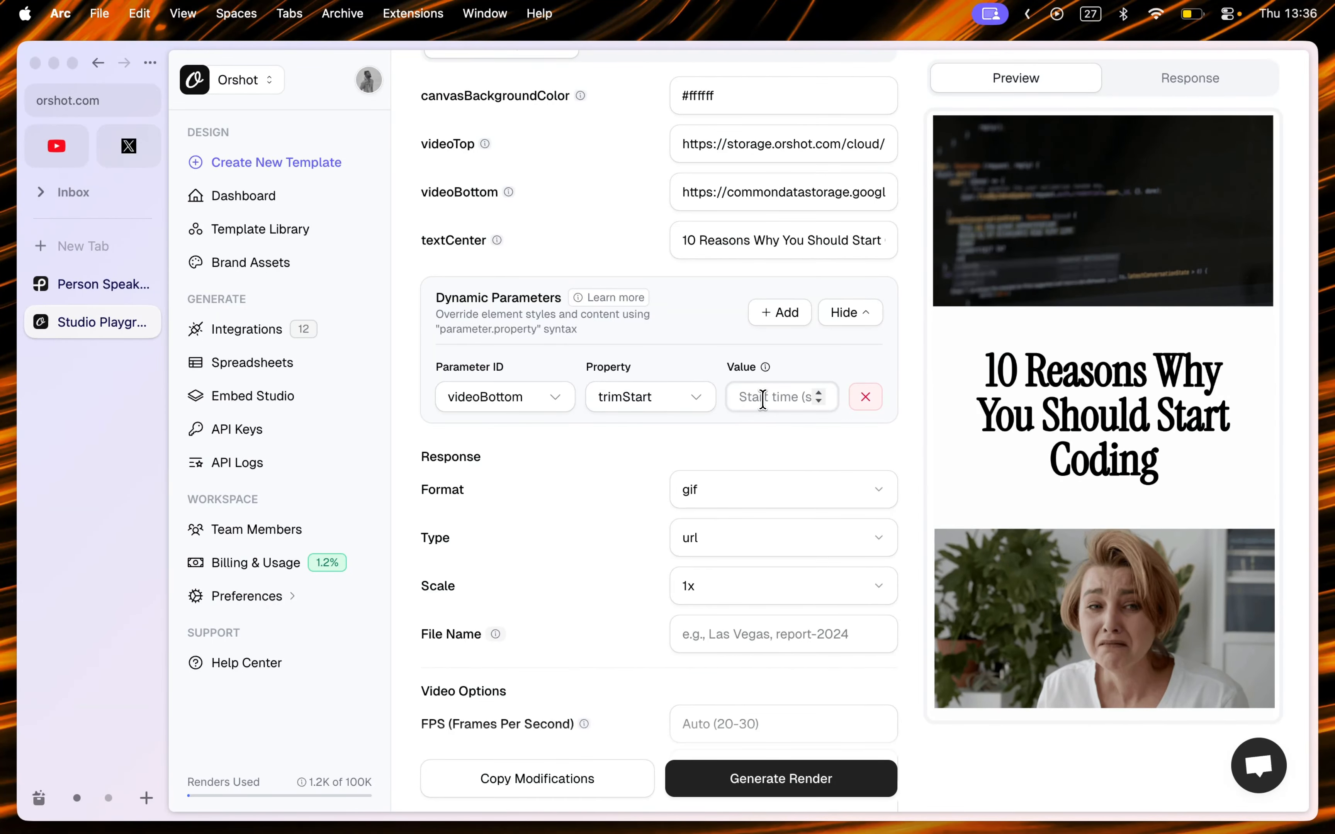
pyautogui.write('120')
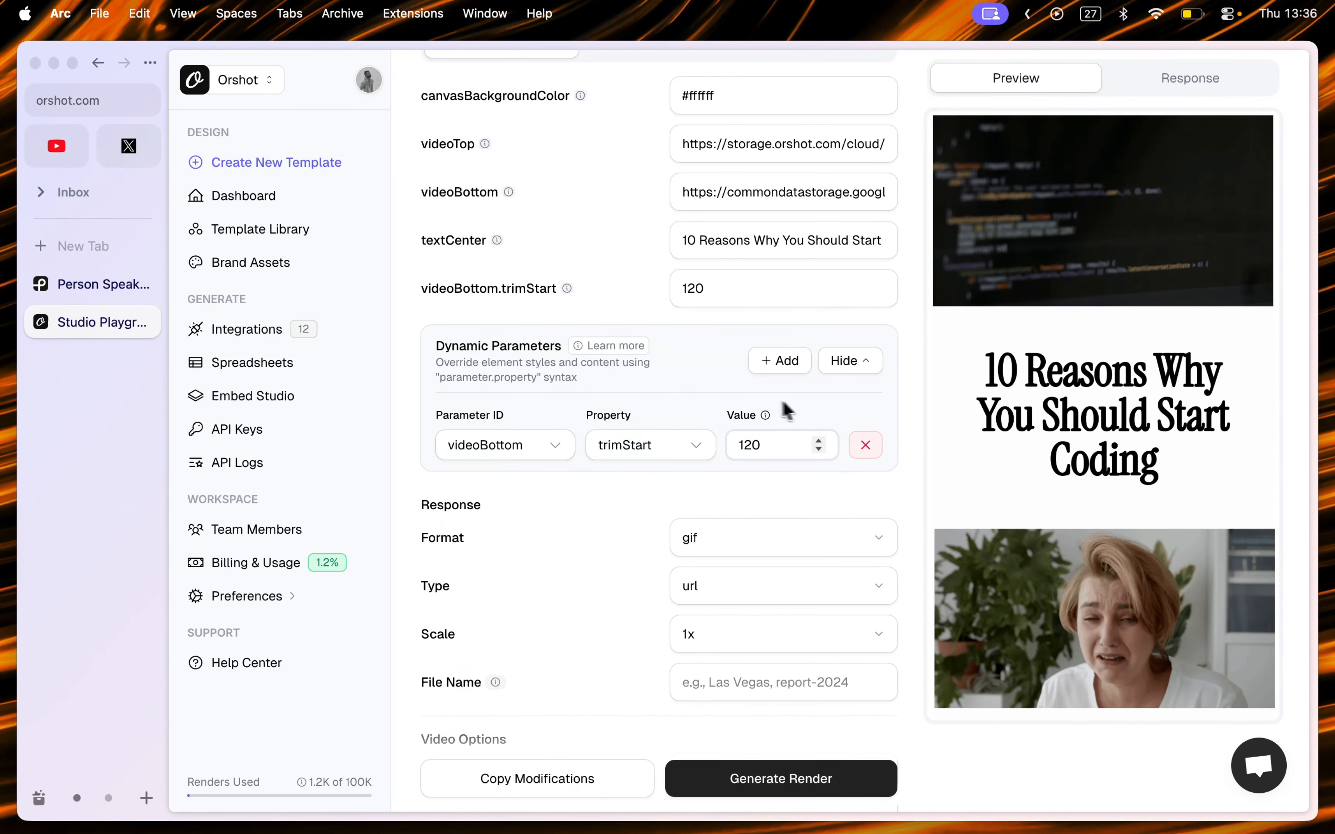
# Step: Add a second videoBottom dynamic parameter with property trimEnd and value 130
pyautogui.click(783, 359)
pyautogui.click(510, 491)
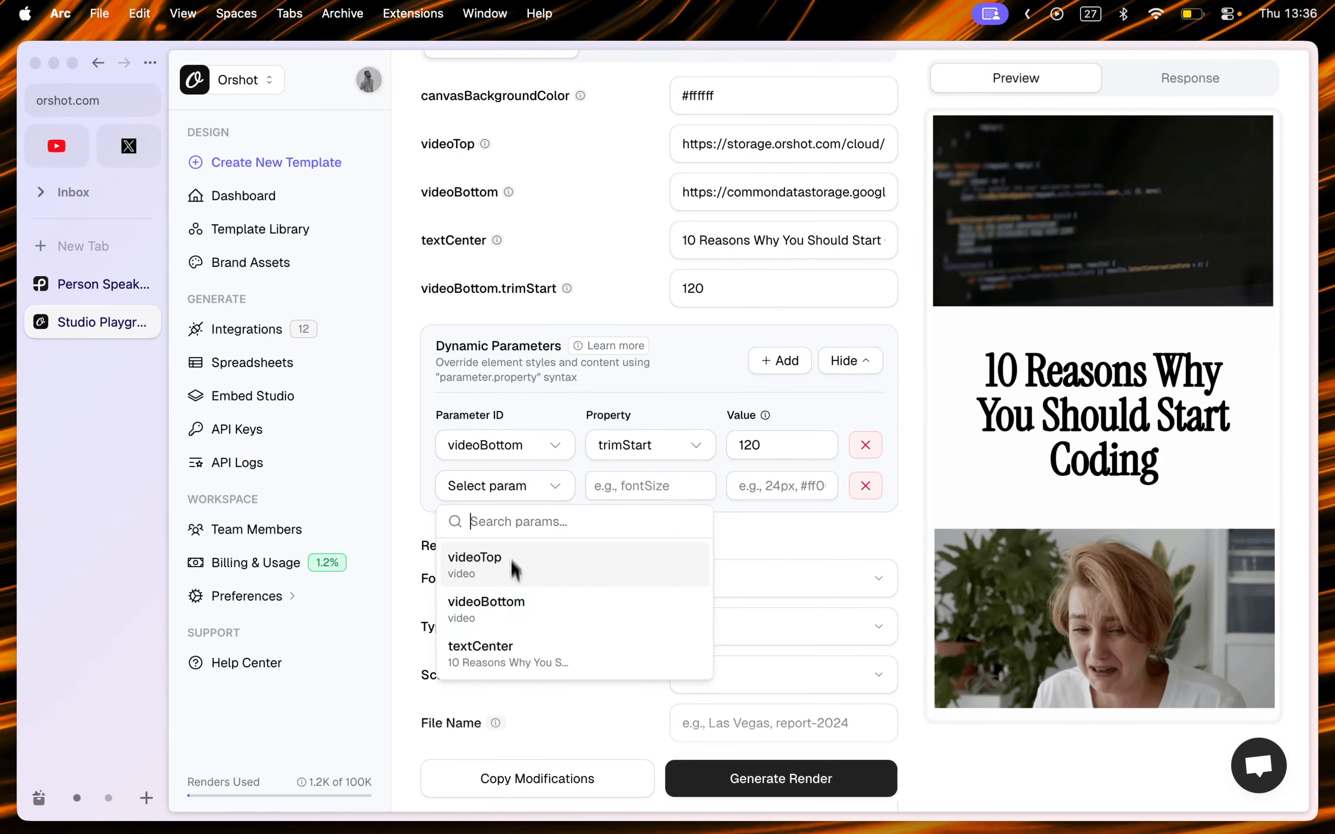
pyautogui.click(512, 604)
pyautogui.click(651, 485)
pyautogui.click(621, 229)
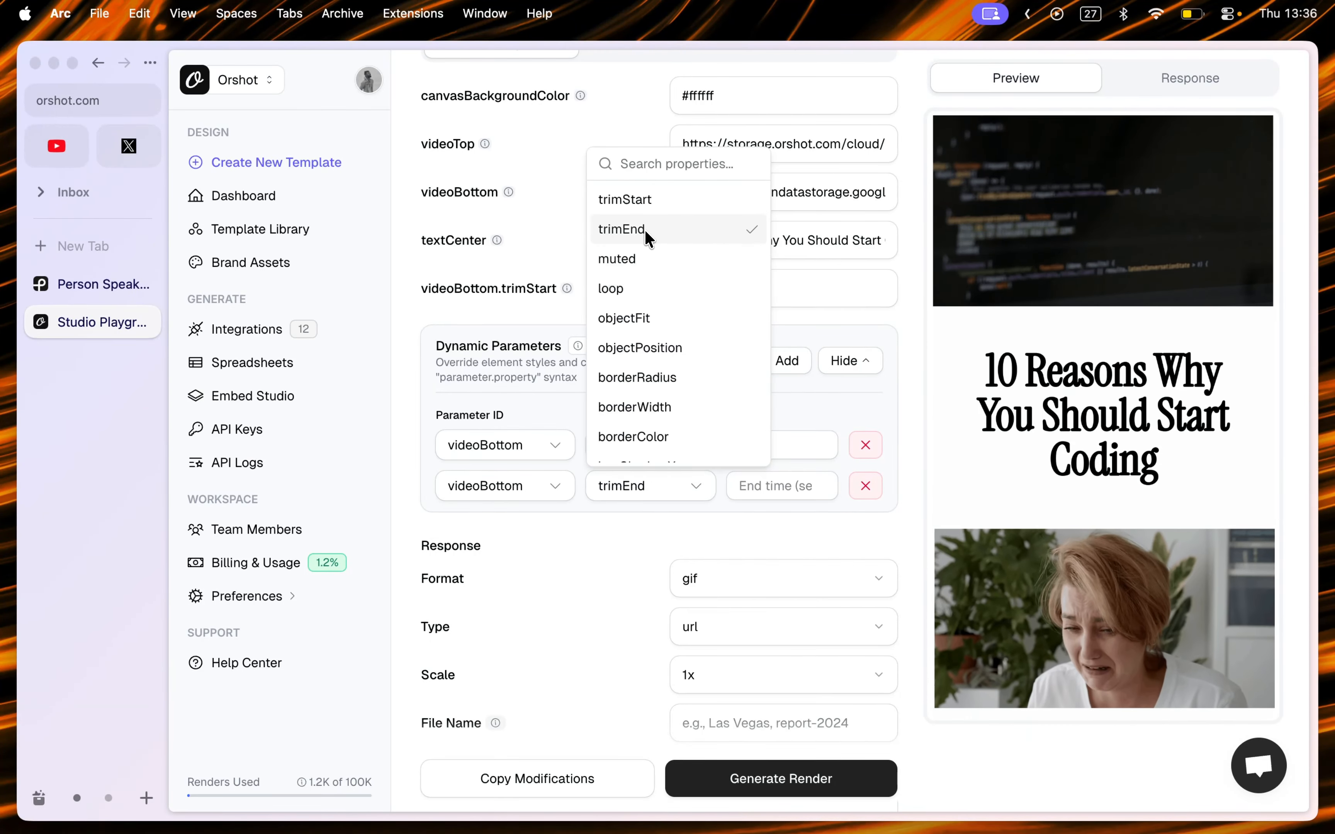
pyautogui.click(754, 489)
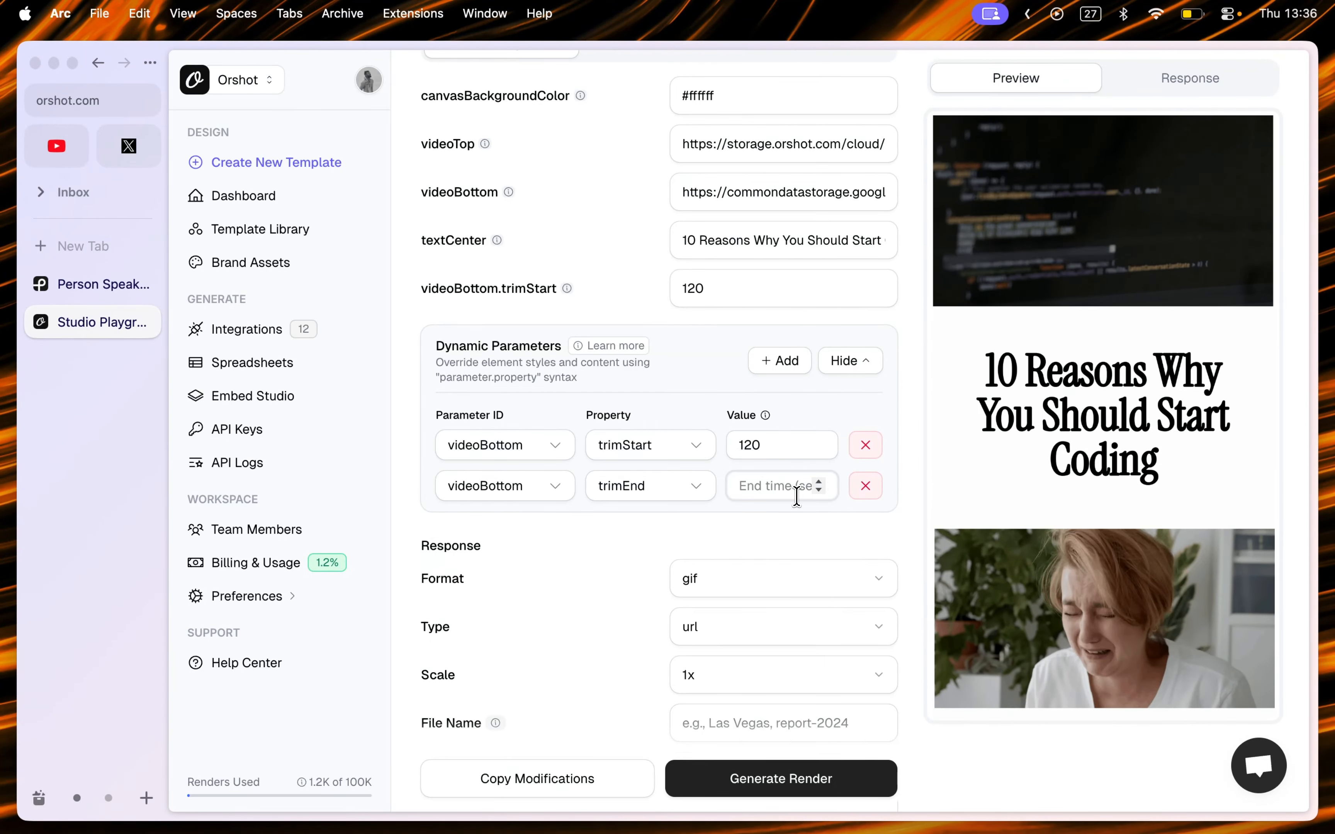
pyautogui.write('120')
pyautogui.press('BackSpace')
pyautogui.press('BackSpace')
pyautogui.write('30')
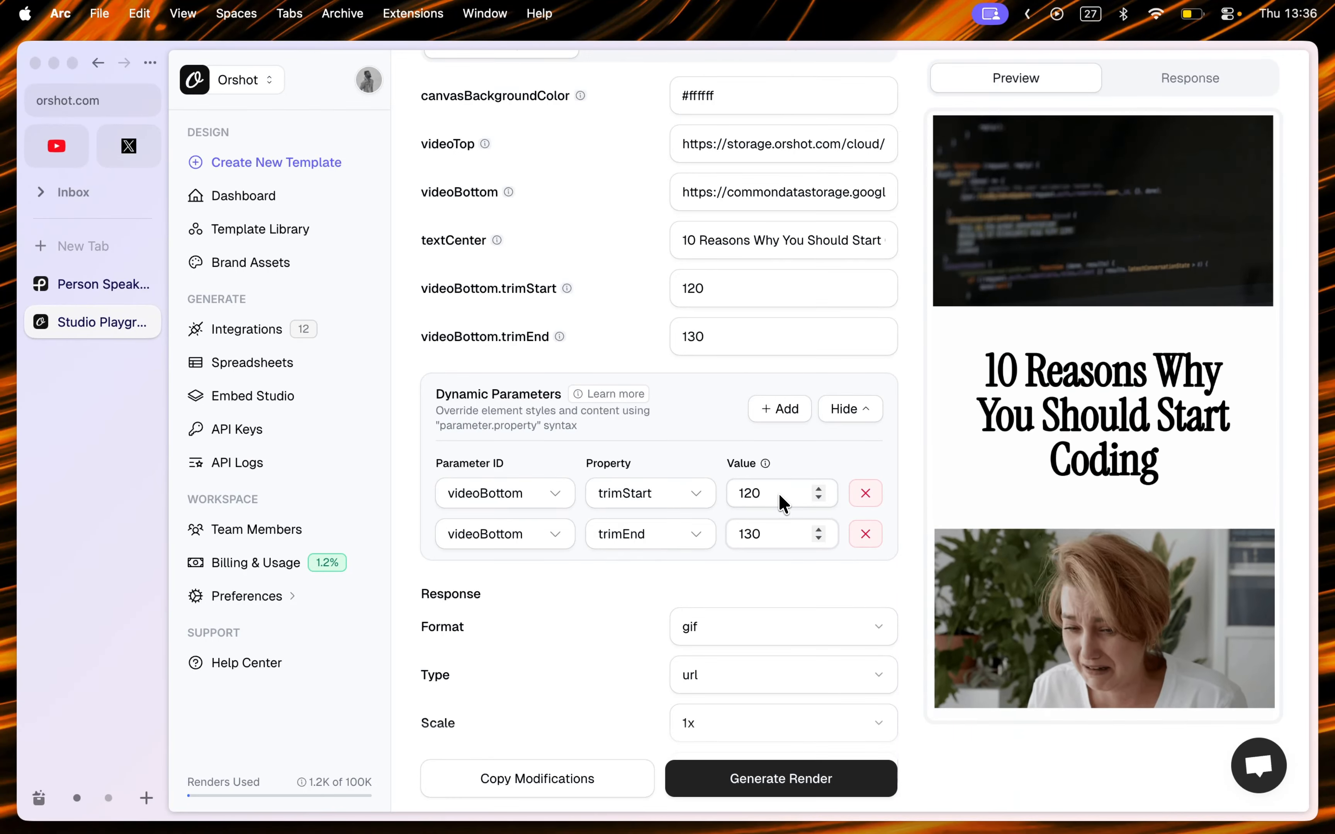
# Step: Append the word "Early" to the end of the textCenter title text
pyautogui.click(785, 539)
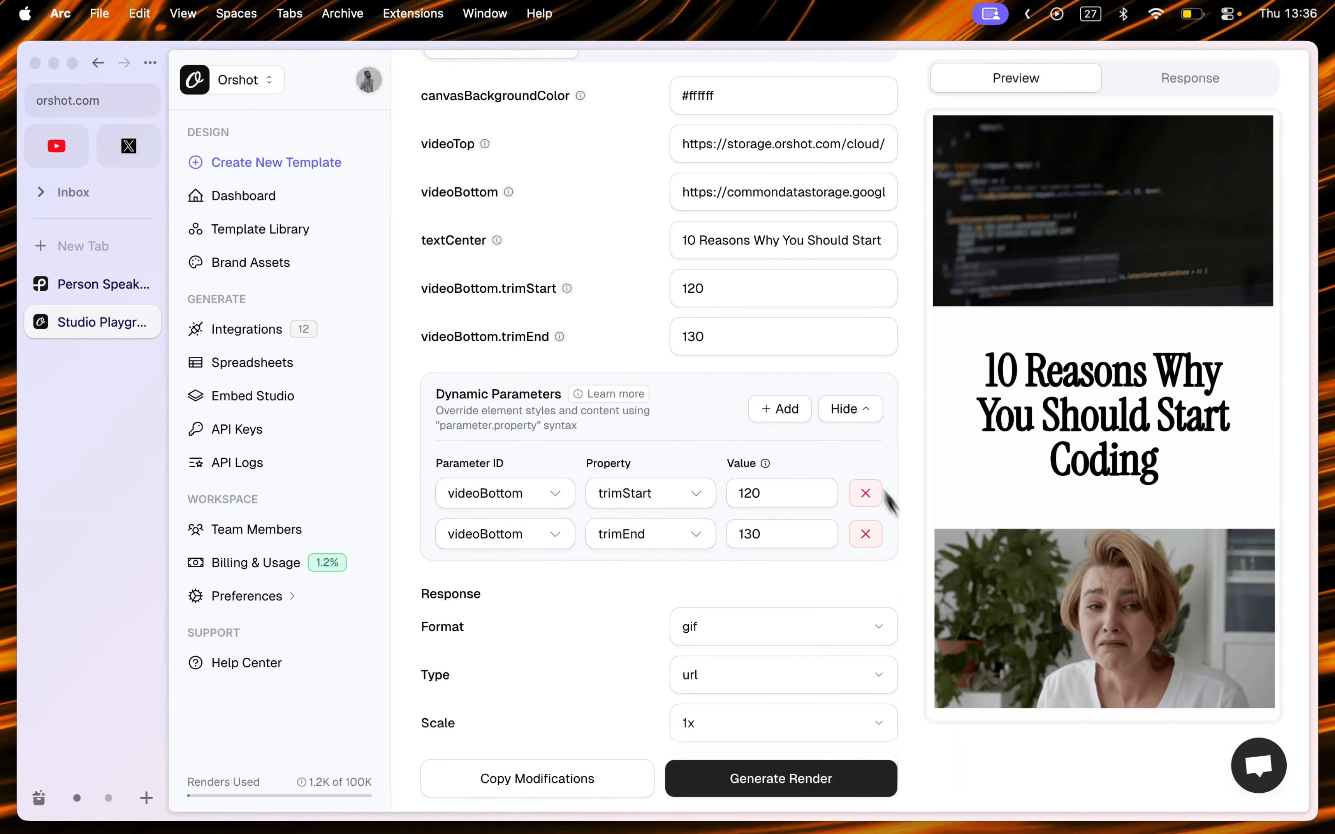
pyautogui.doubleClick(736, 242)
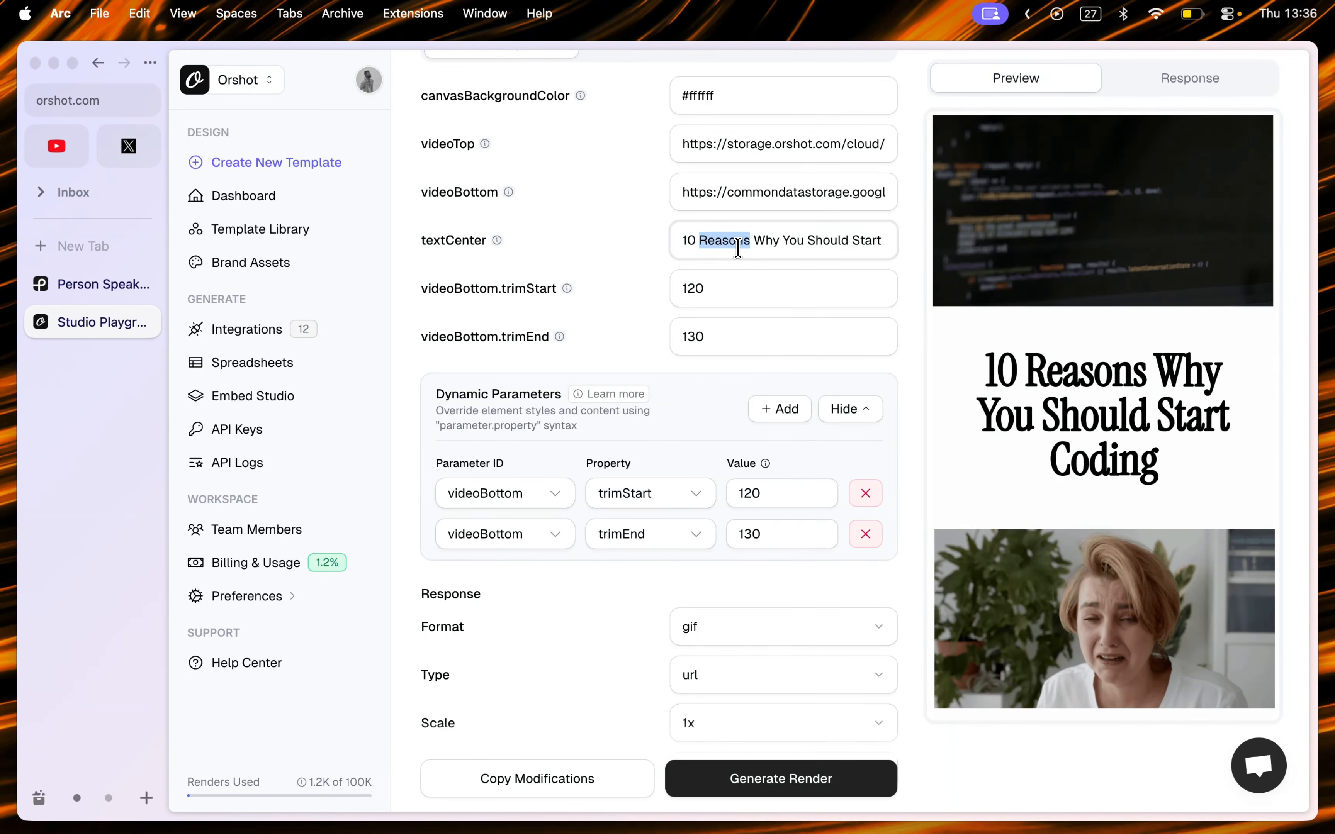
pyautogui.press('super+Right')
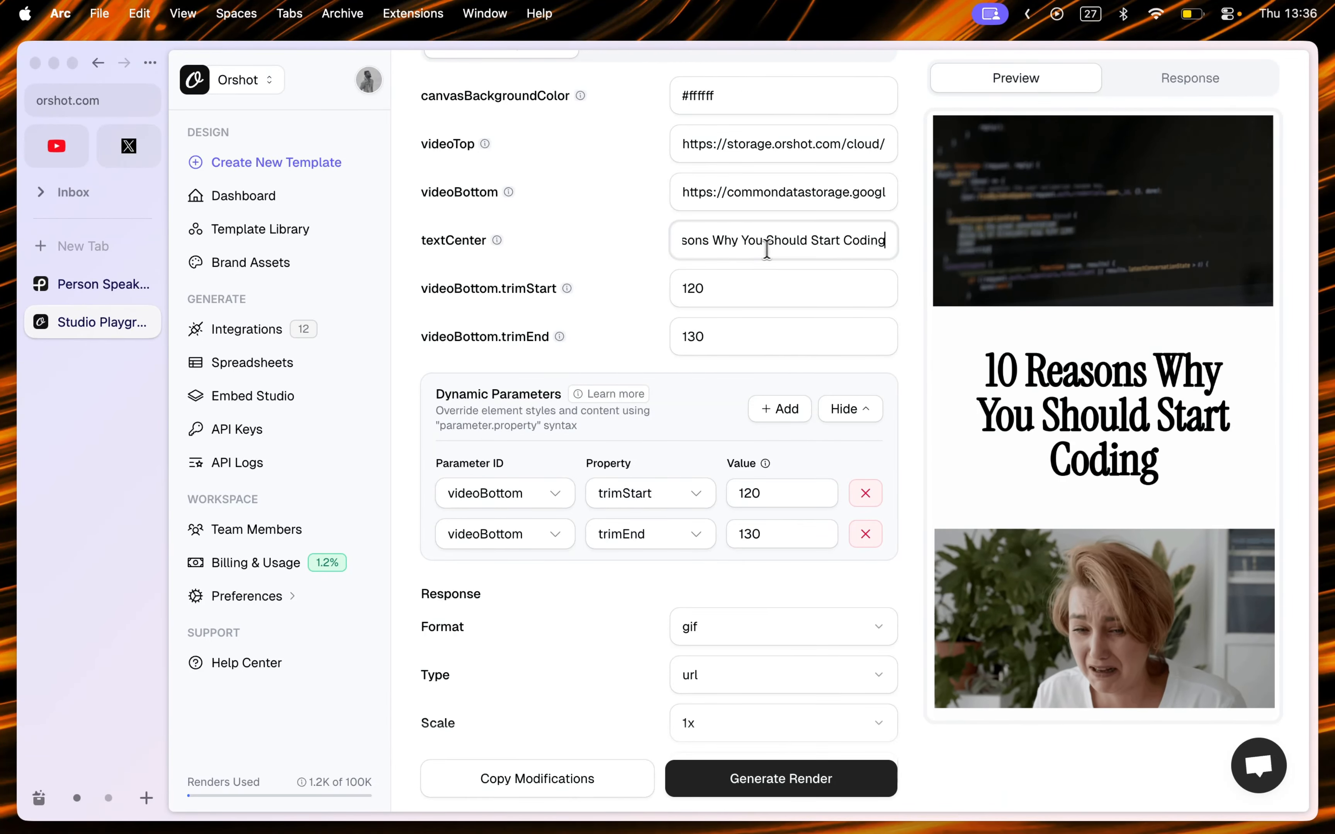
pyautogui.write('Early')
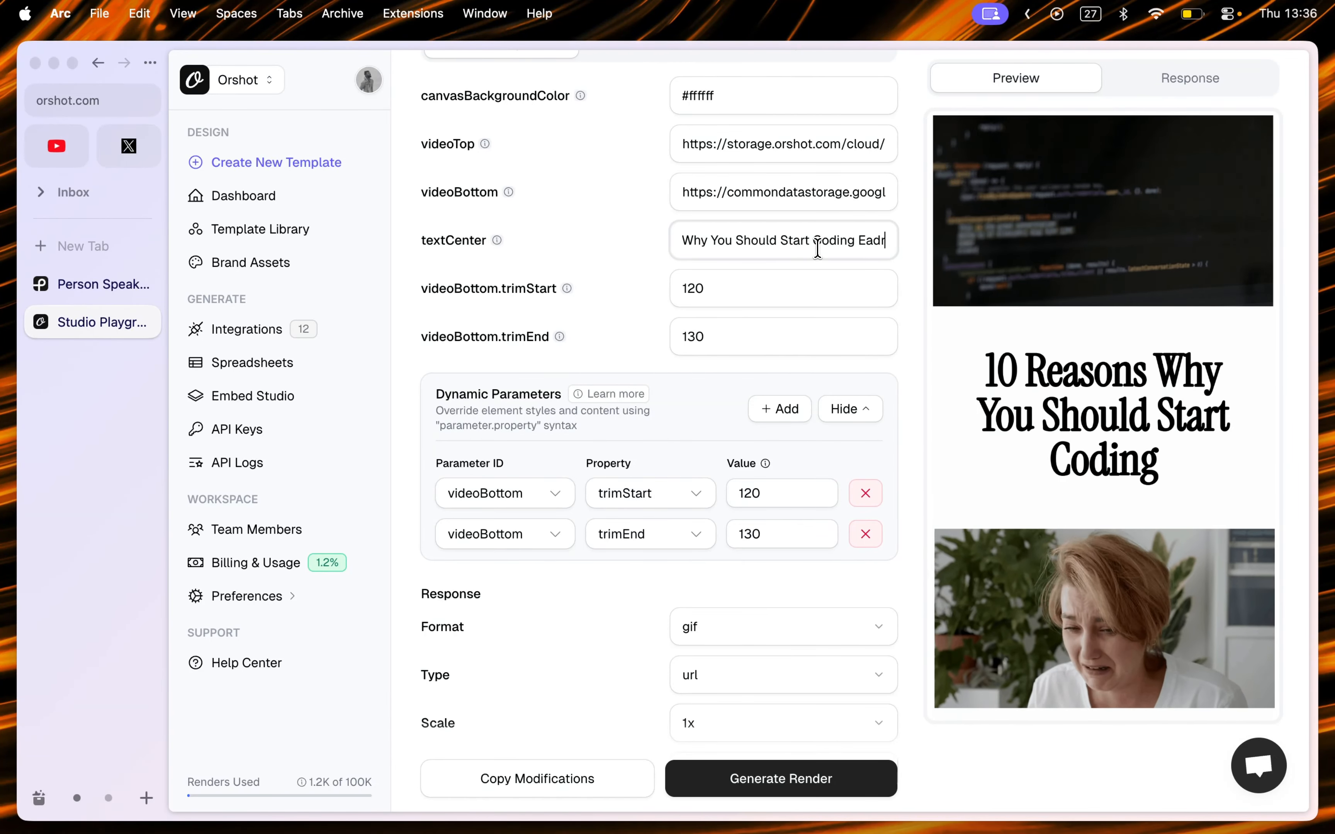
# Step: Add a textCenter dynamic parameter with property fontFamily set to PT Serif
pyautogui.click(787, 403)
pyautogui.click(499, 574)
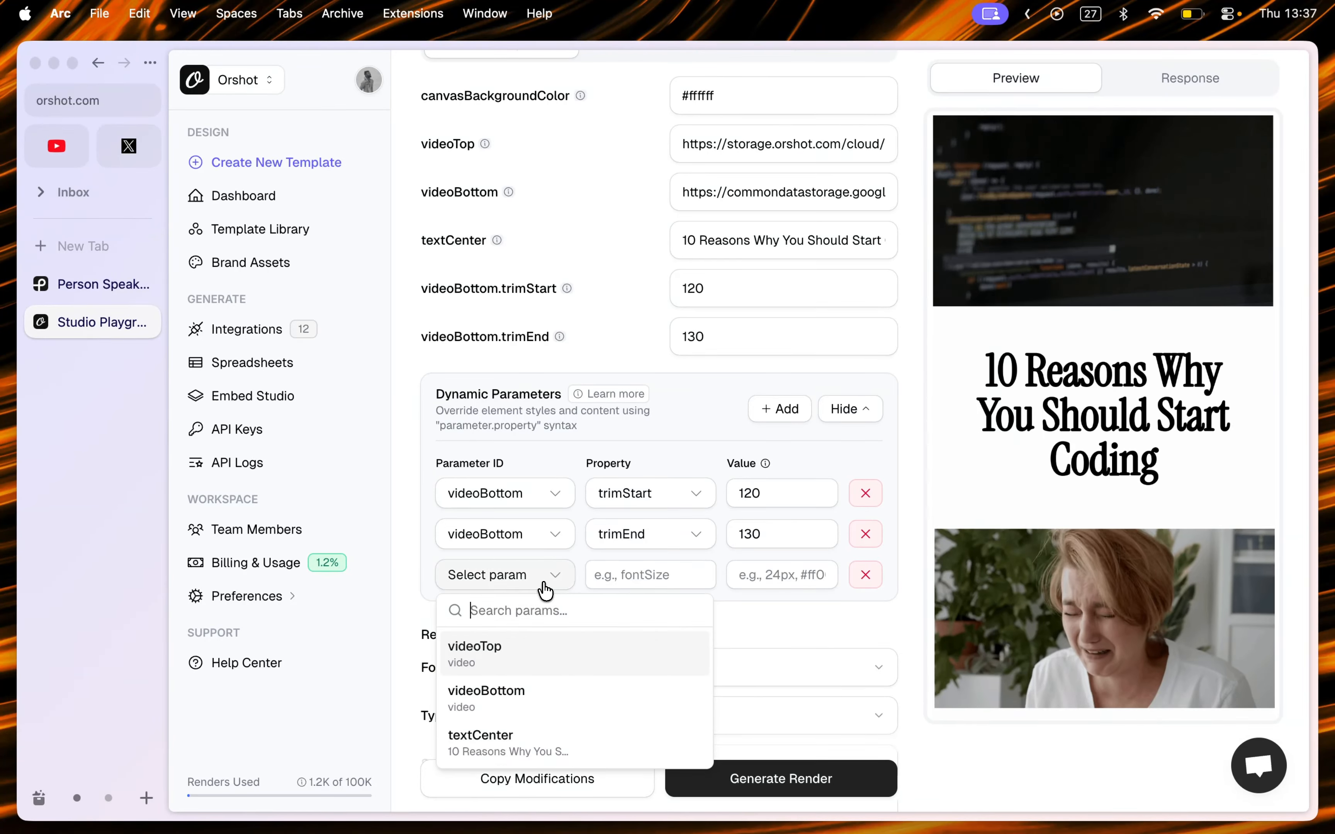
pyautogui.click(559, 736)
pyautogui.click(662, 575)
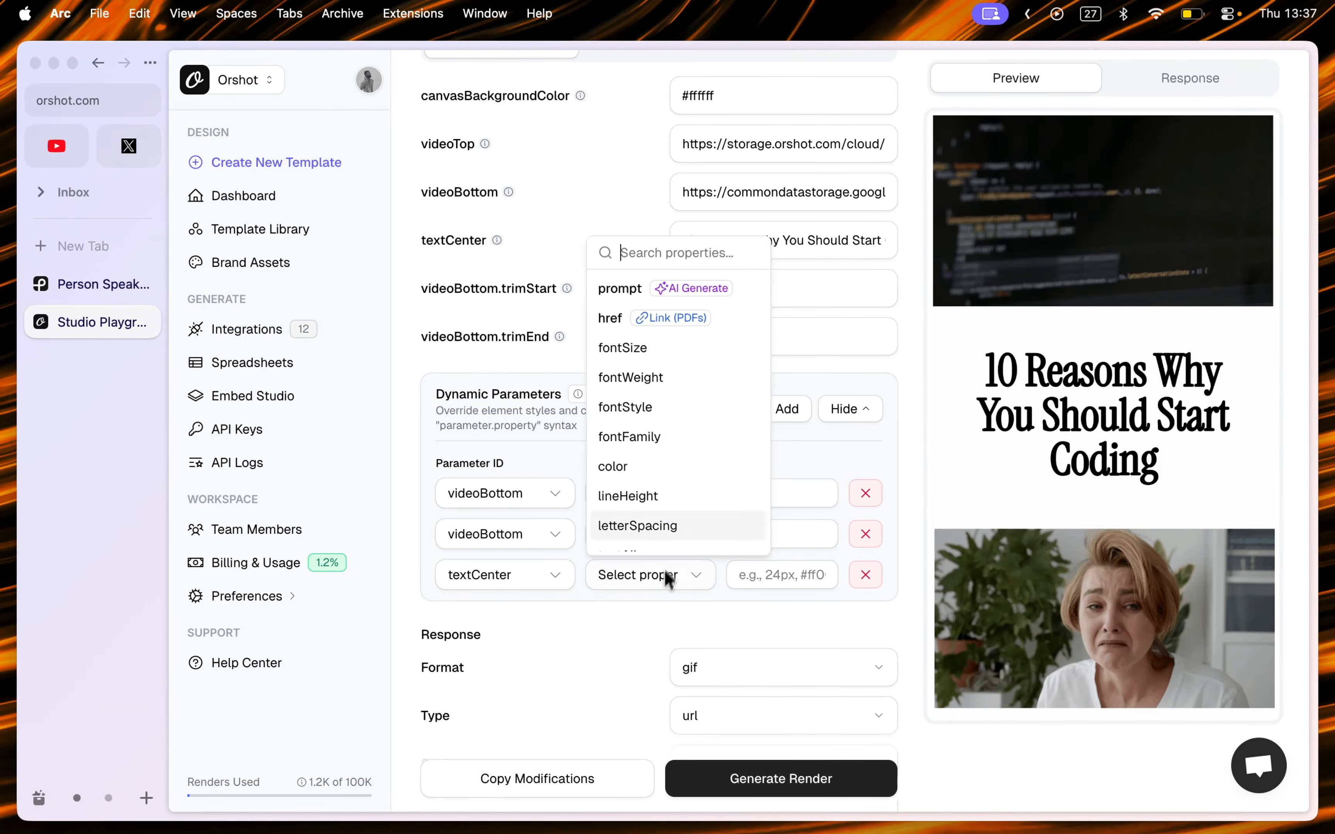
pyautogui.click(684, 430)
pyautogui.click(794, 575)
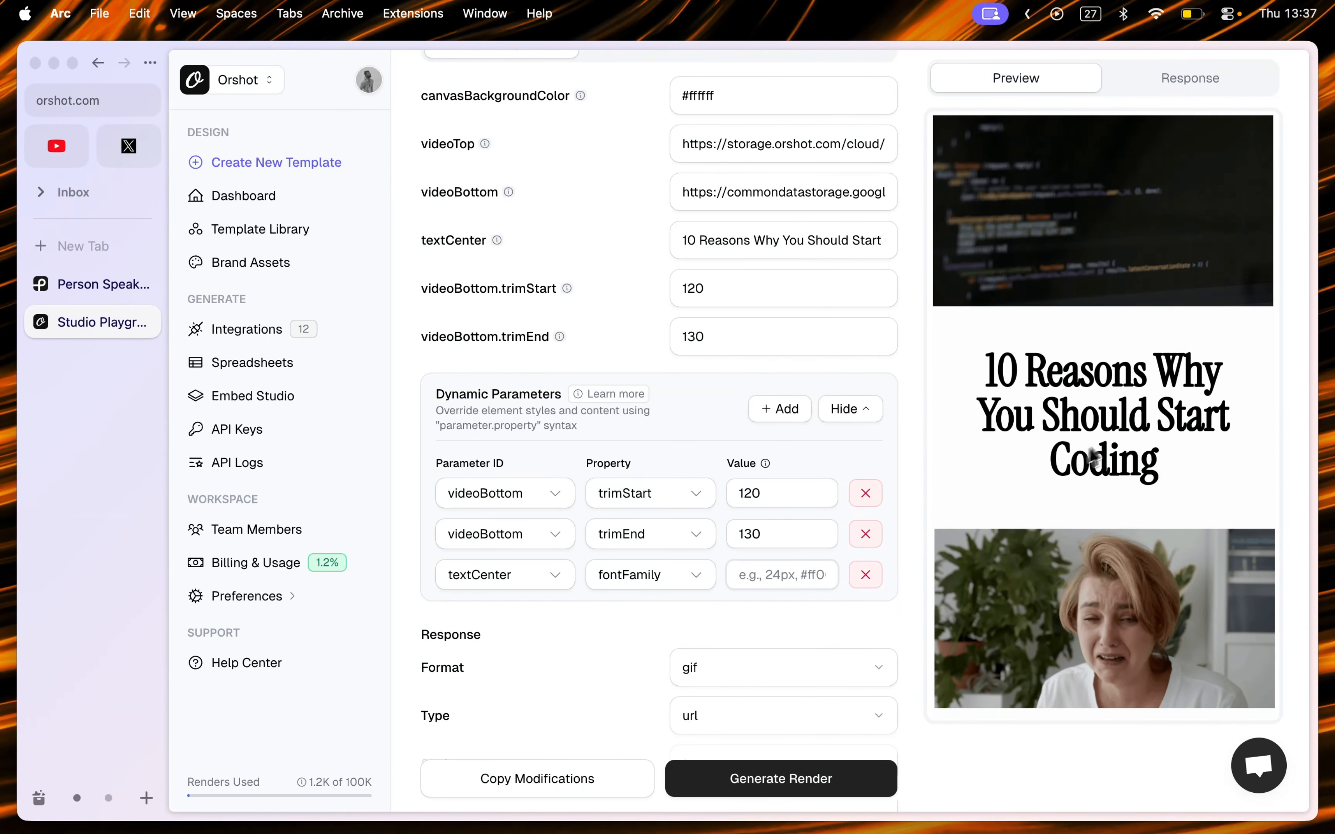
pyautogui.scroll(-2, 910, 607)
pyautogui.scroll(-3, 922, 608)
pyautogui.write('PT Serif')
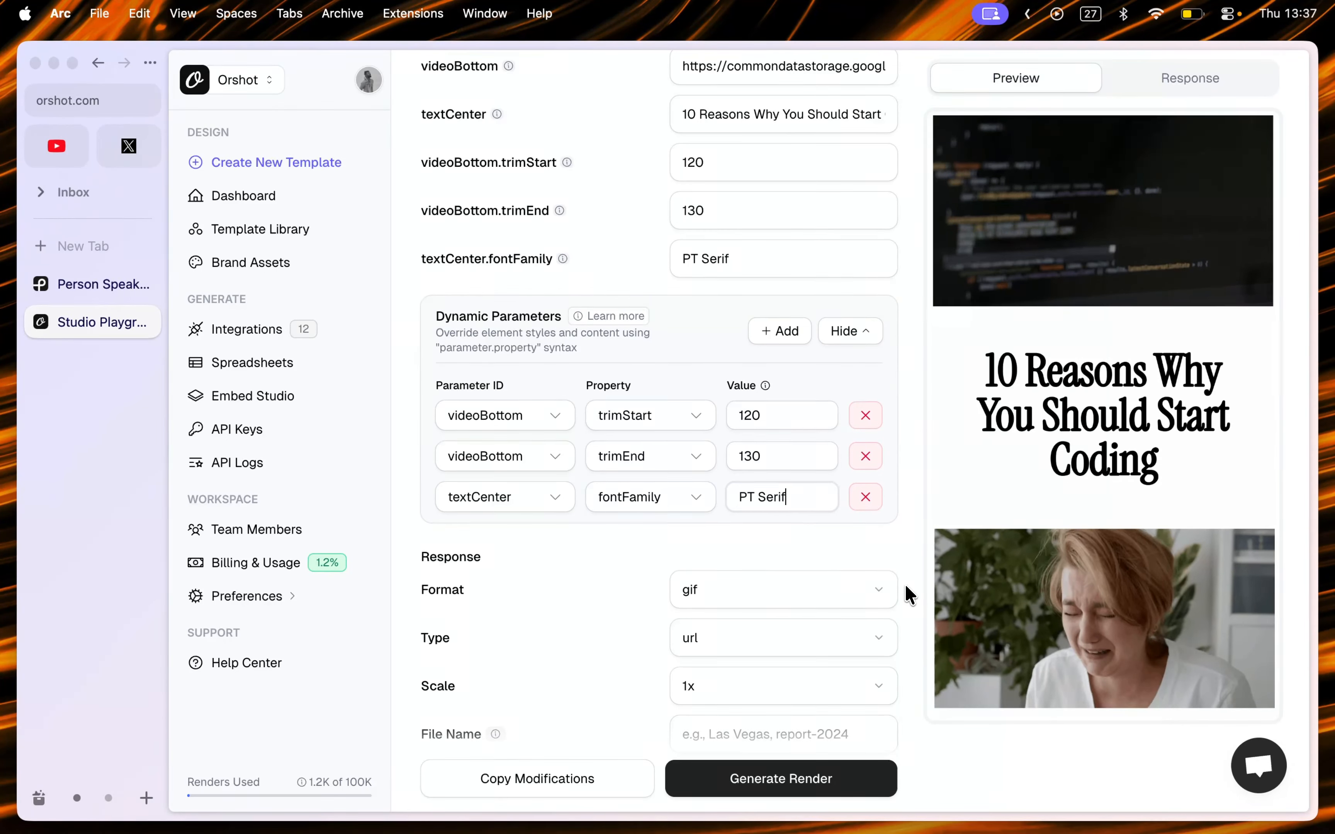
# Step: Set the render response format to mp4
pyautogui.scroll(-4, 905, 590)
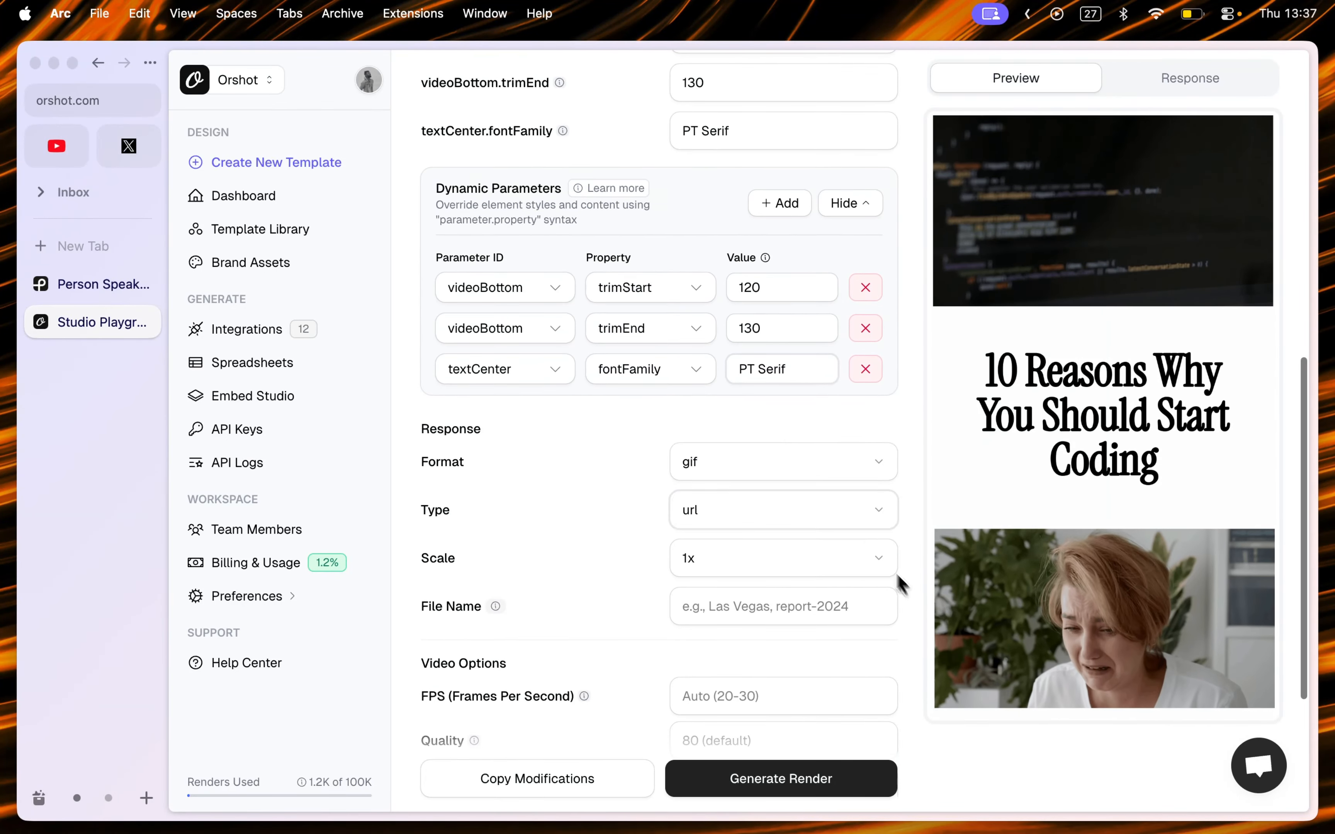
pyautogui.click(816, 461)
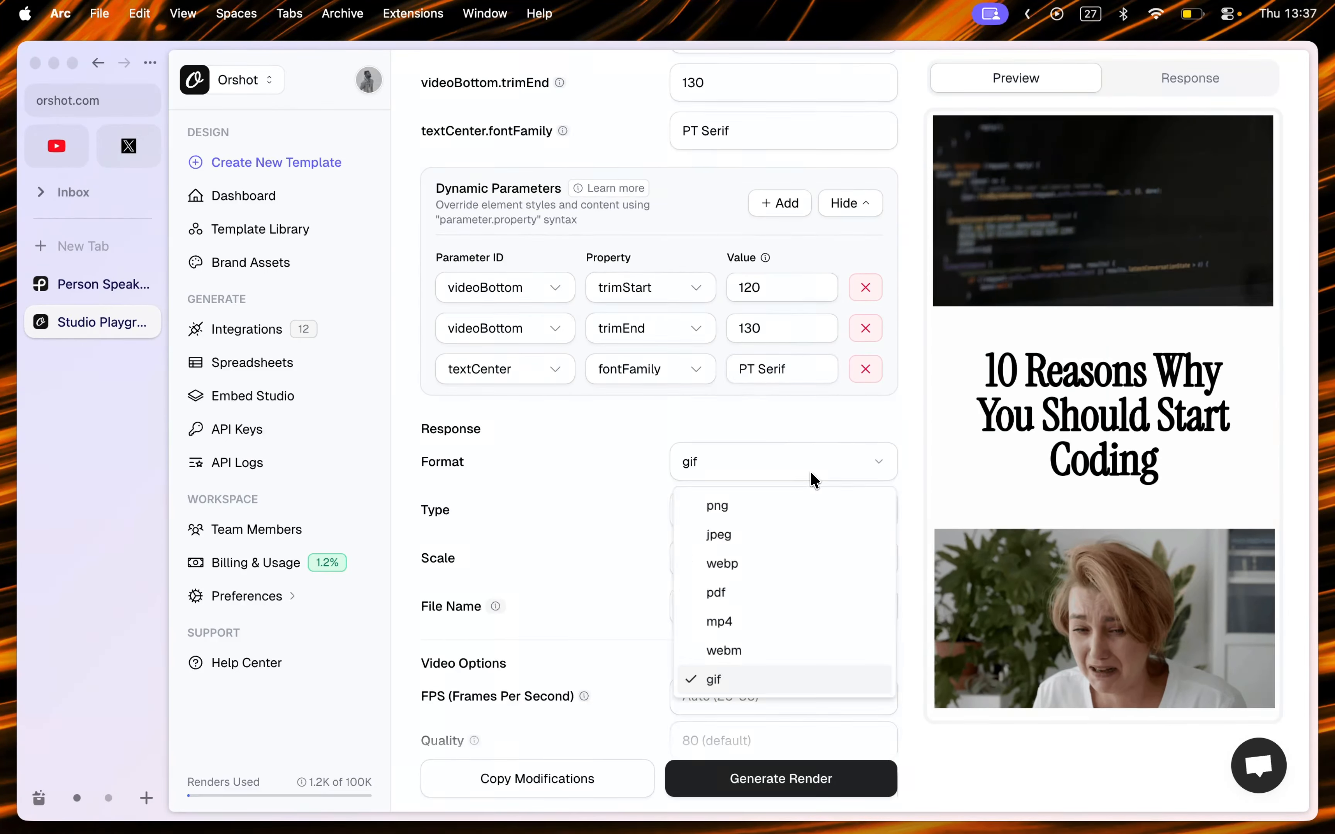
pyautogui.click(772, 632)
pyautogui.scroll(-5, 918, 490)
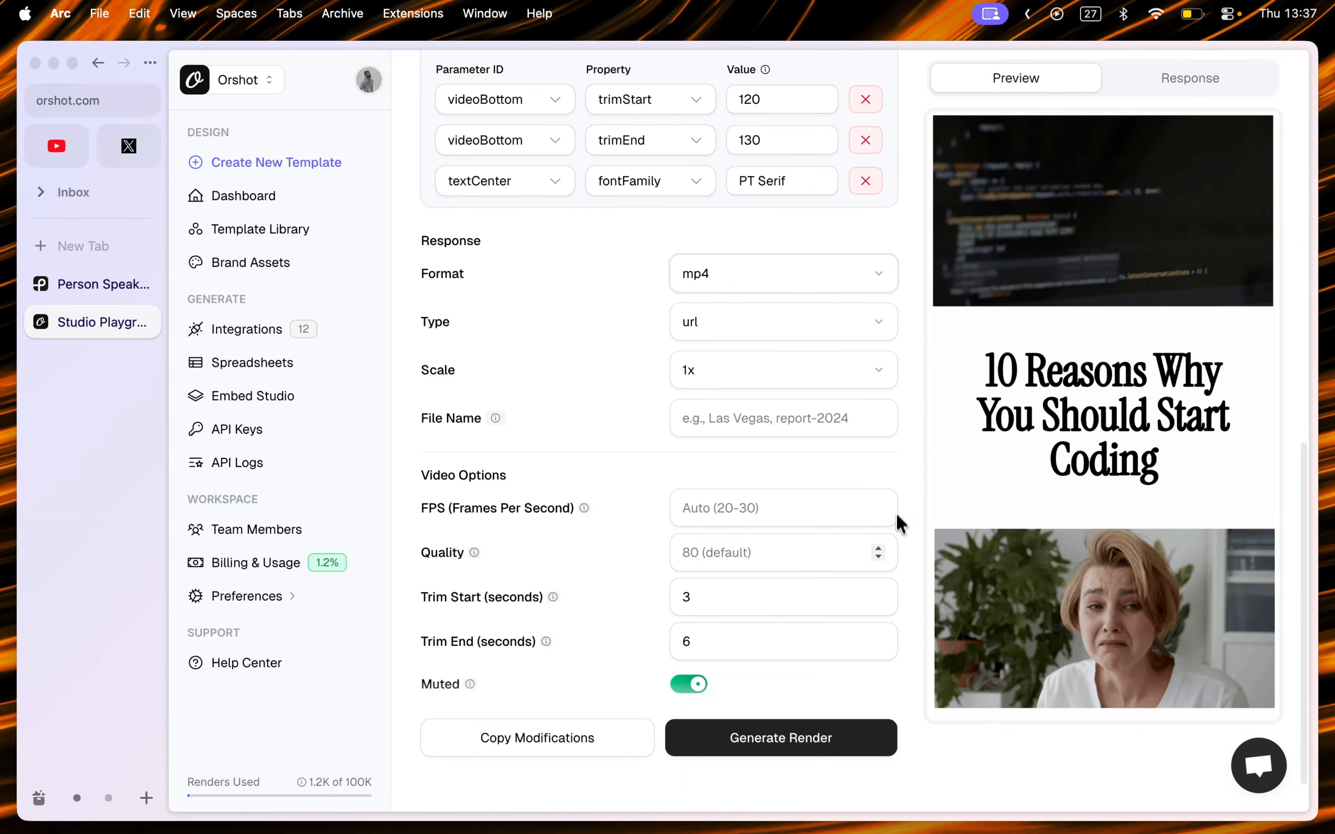
# Step: Turn off the Muted option and clear the Trim Start and Trim End video options
pyautogui.click(702, 684)
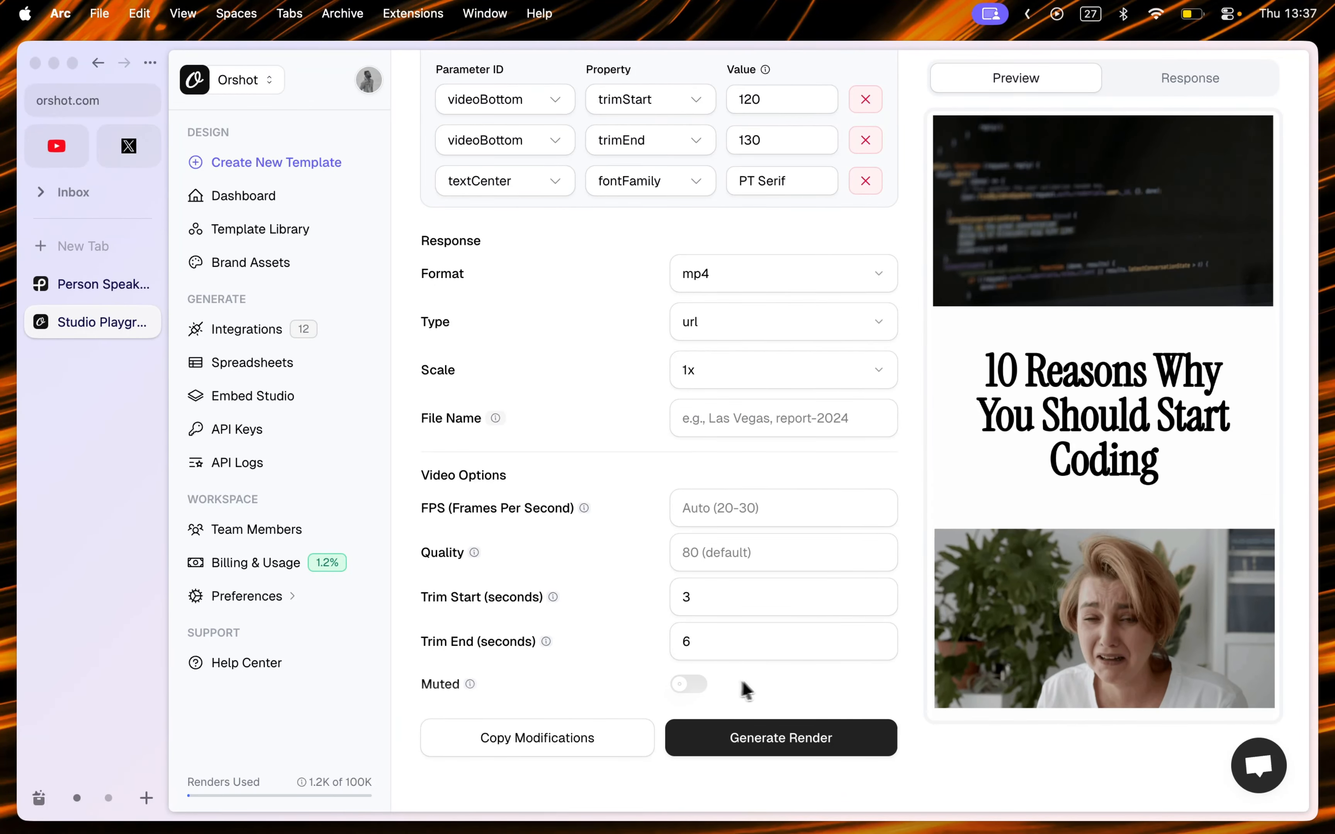
pyautogui.click(719, 608)
pyautogui.press('super+BackSpace')
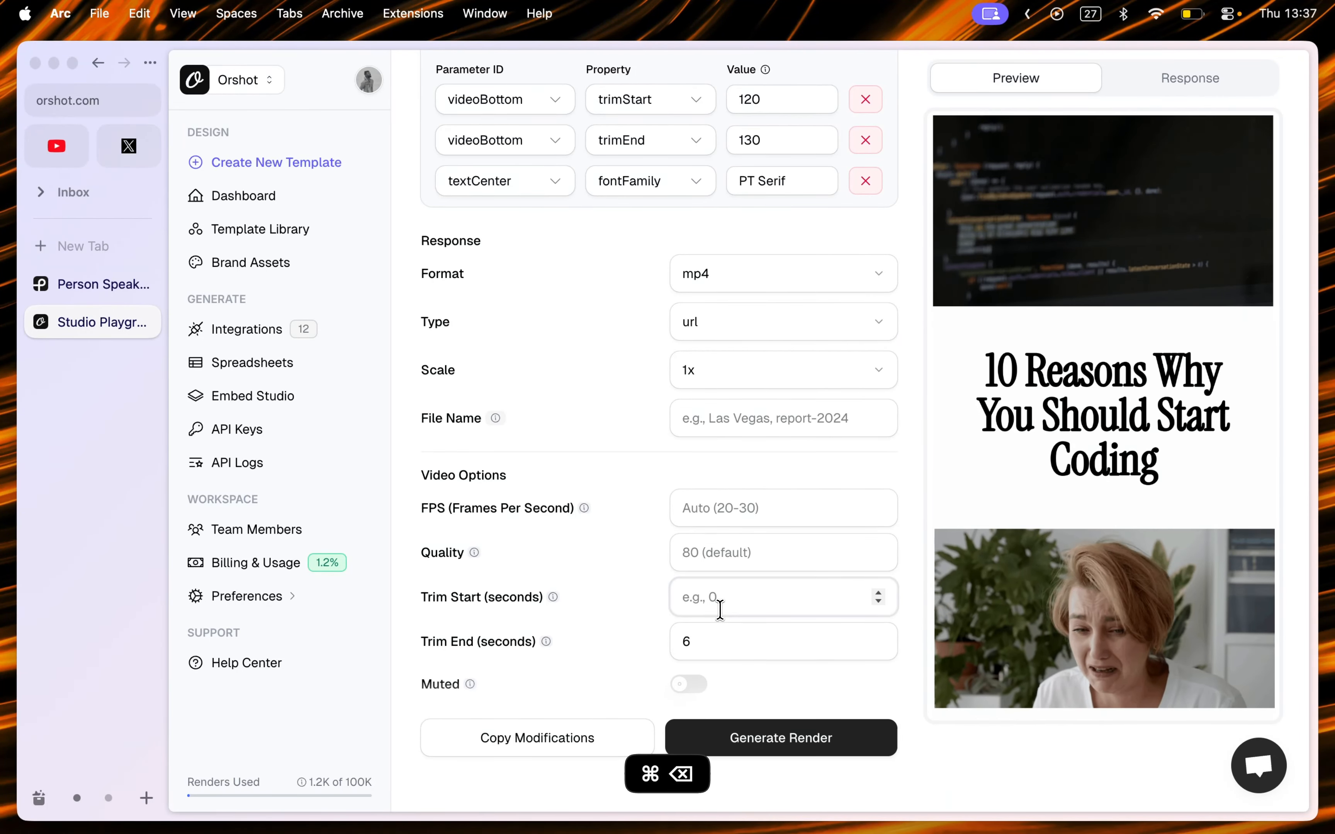
pyautogui.click(733, 646)
pyautogui.press('super+BackSpace')
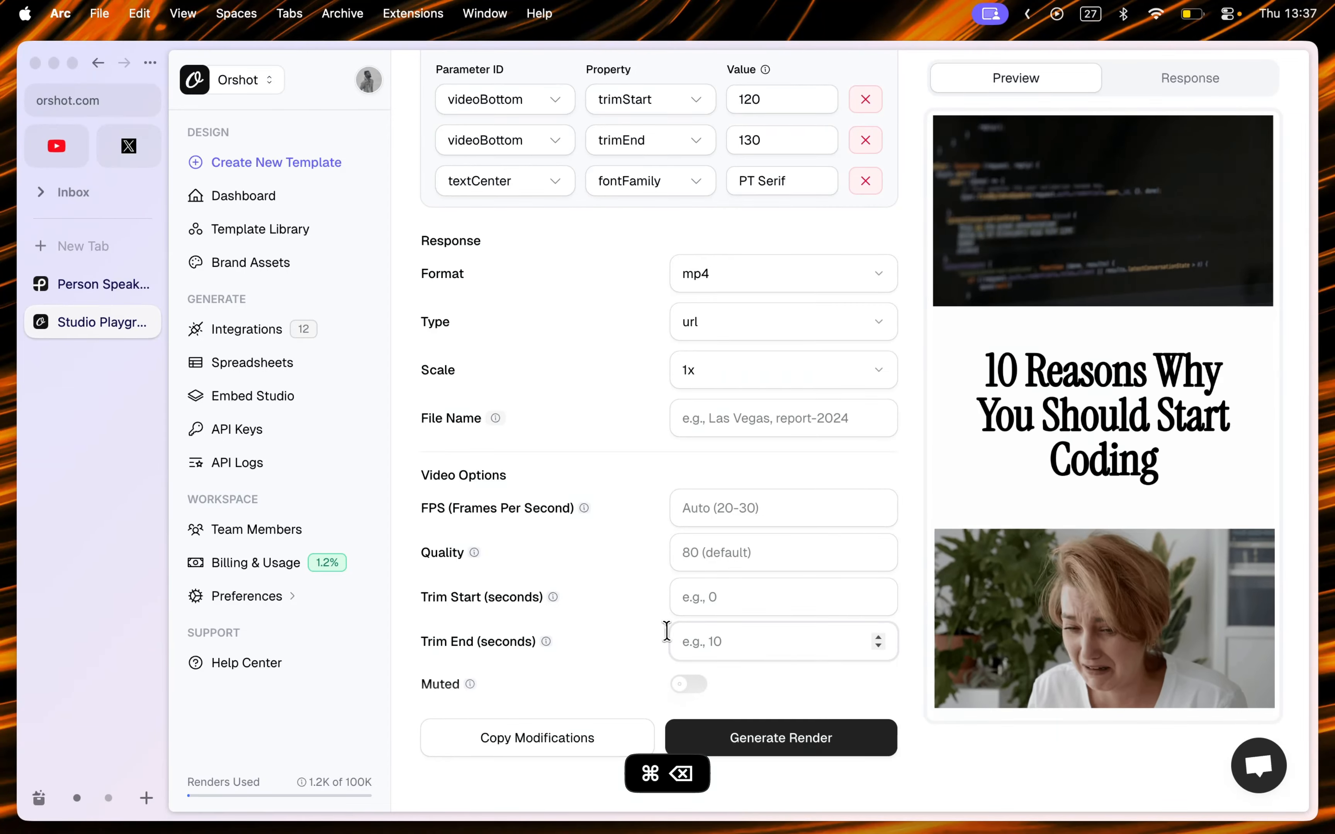
# Step: Open the Rest API code view and examine the modifications in the request body
pyautogui.scroll(5, 661, 631)
pyautogui.scroll(4, 916, 353)
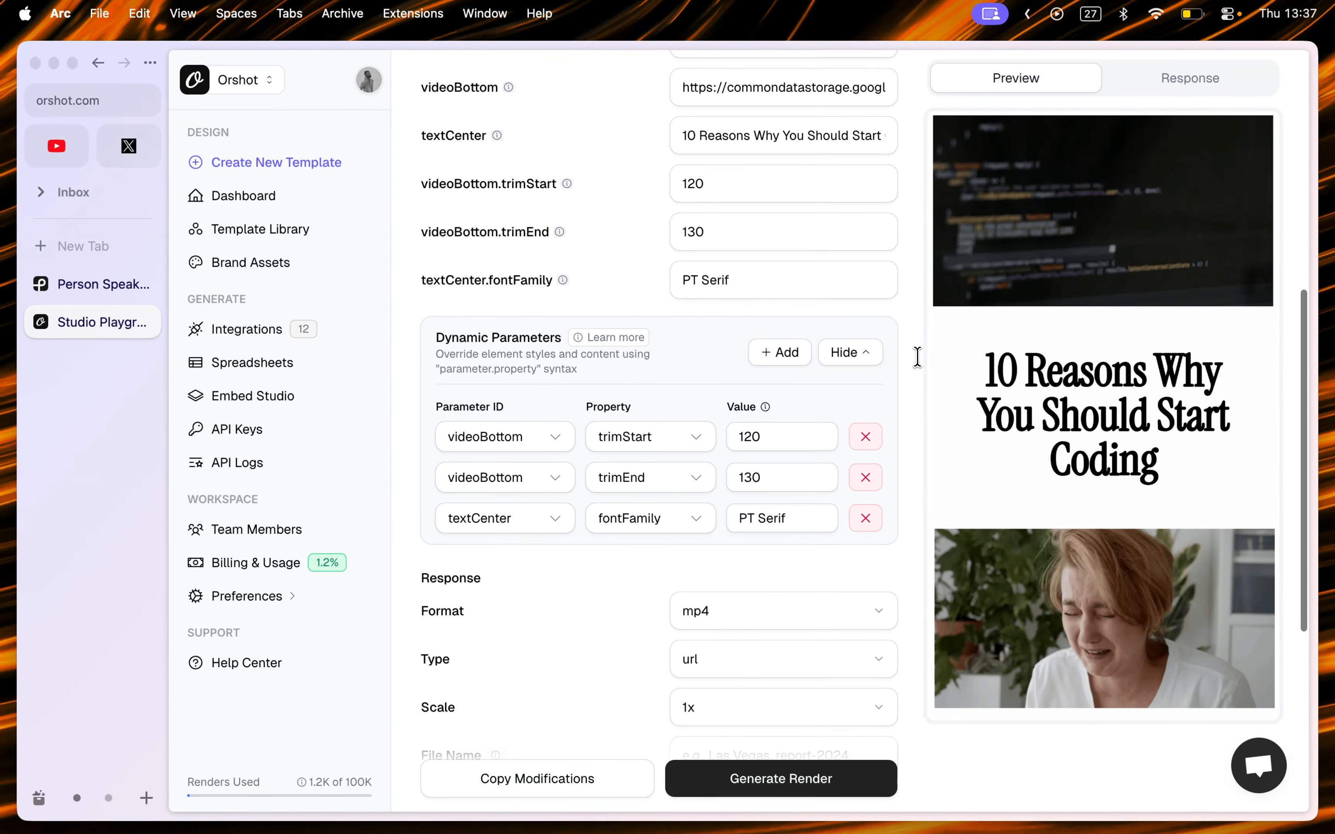
pyautogui.scroll(-3, 917, 357)
pyautogui.scroll(4, 917, 357)
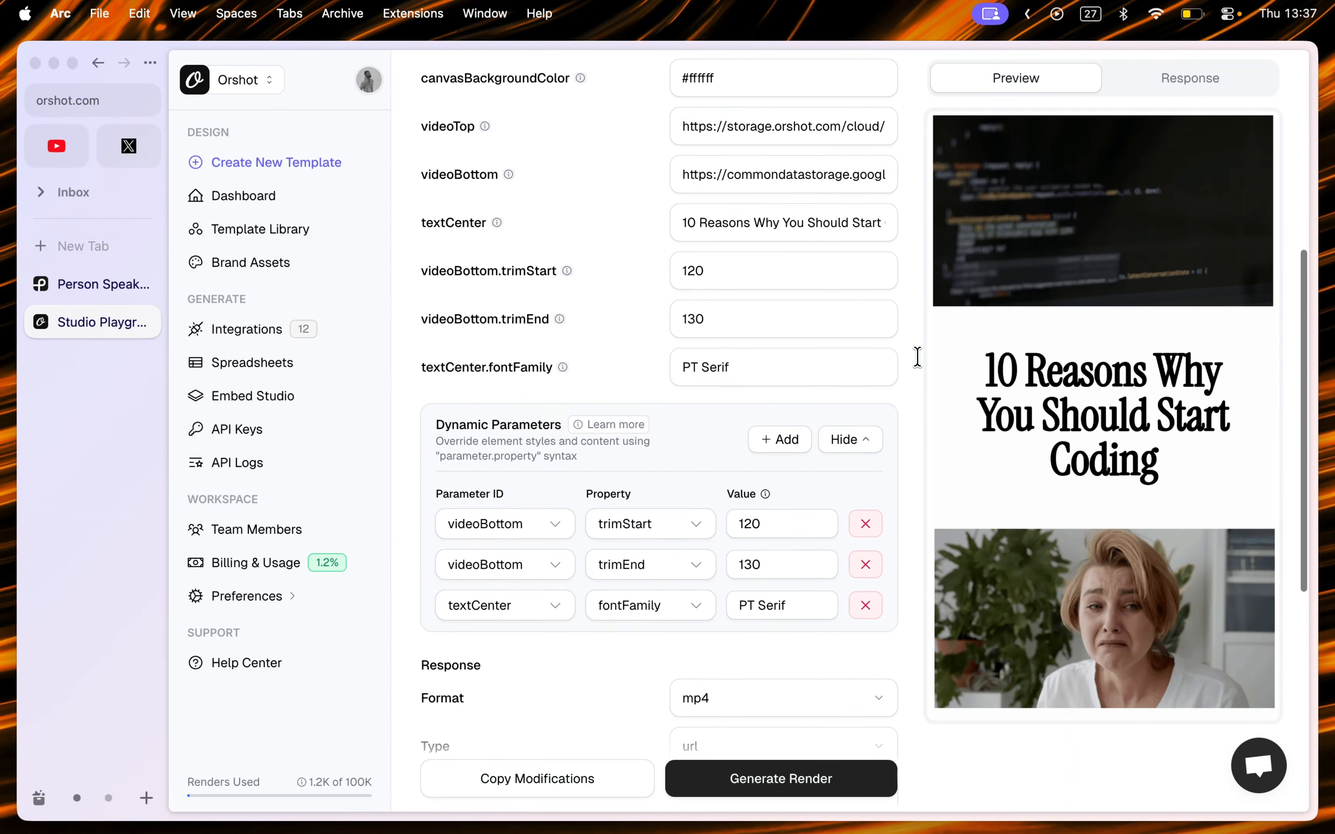
pyautogui.scroll(1, 918, 357)
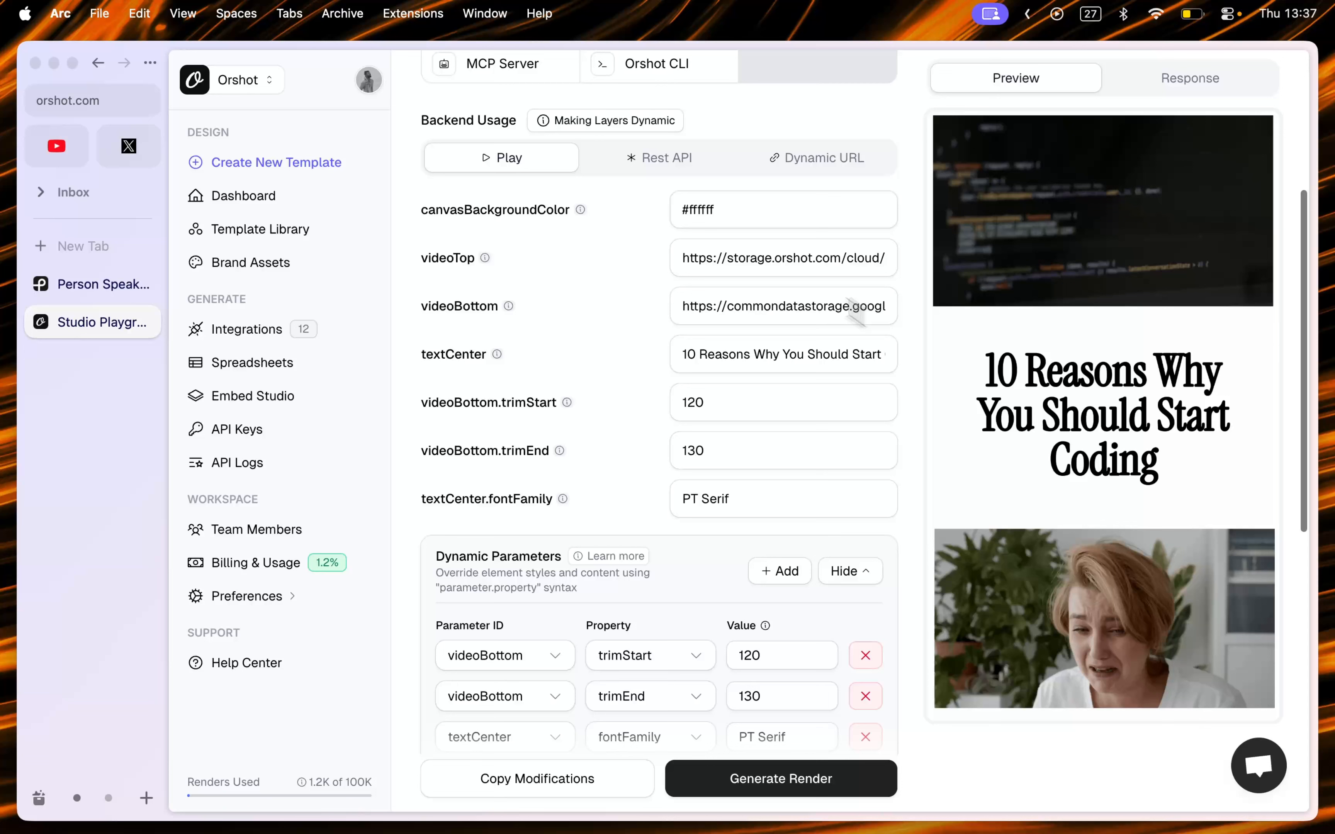
pyautogui.click(636, 161)
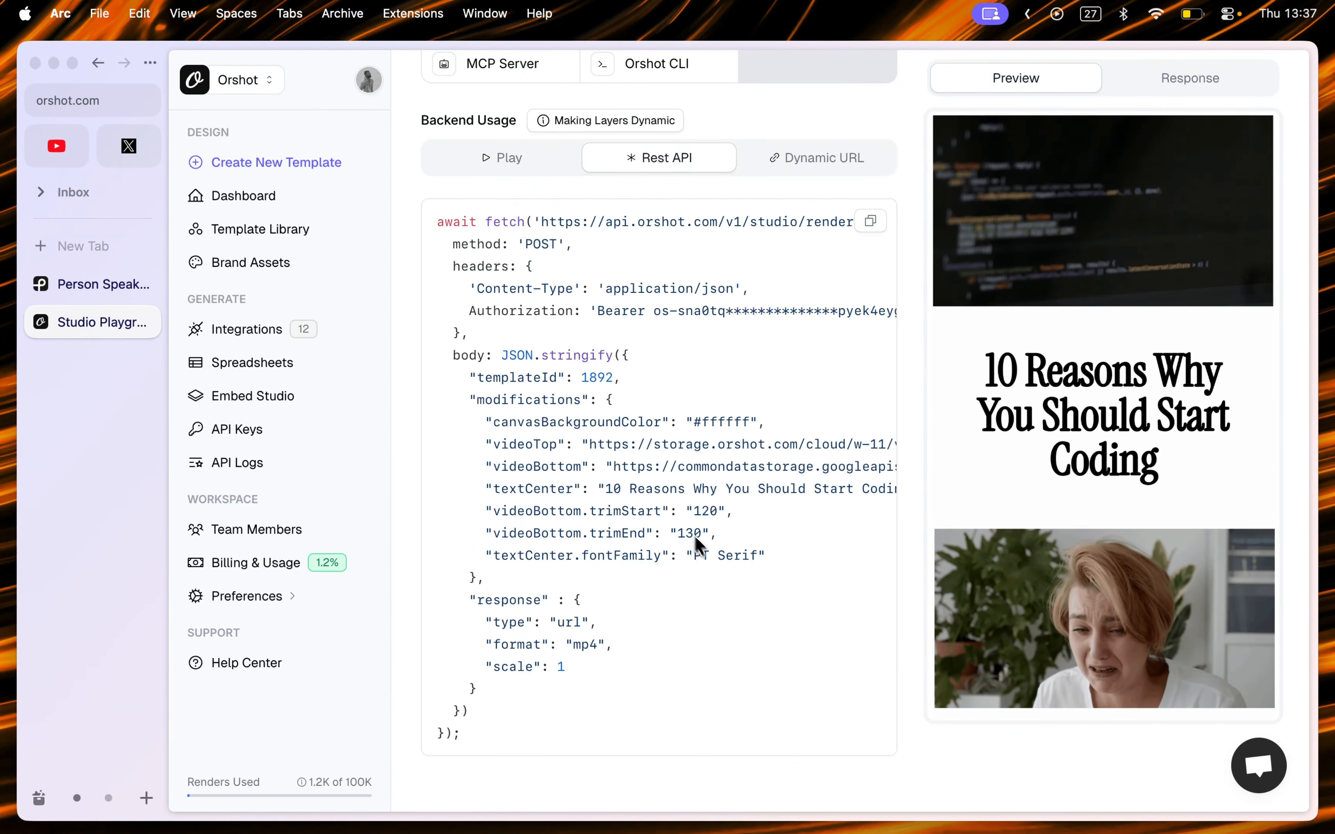
pyautogui.hscroll(2, 625, 483)
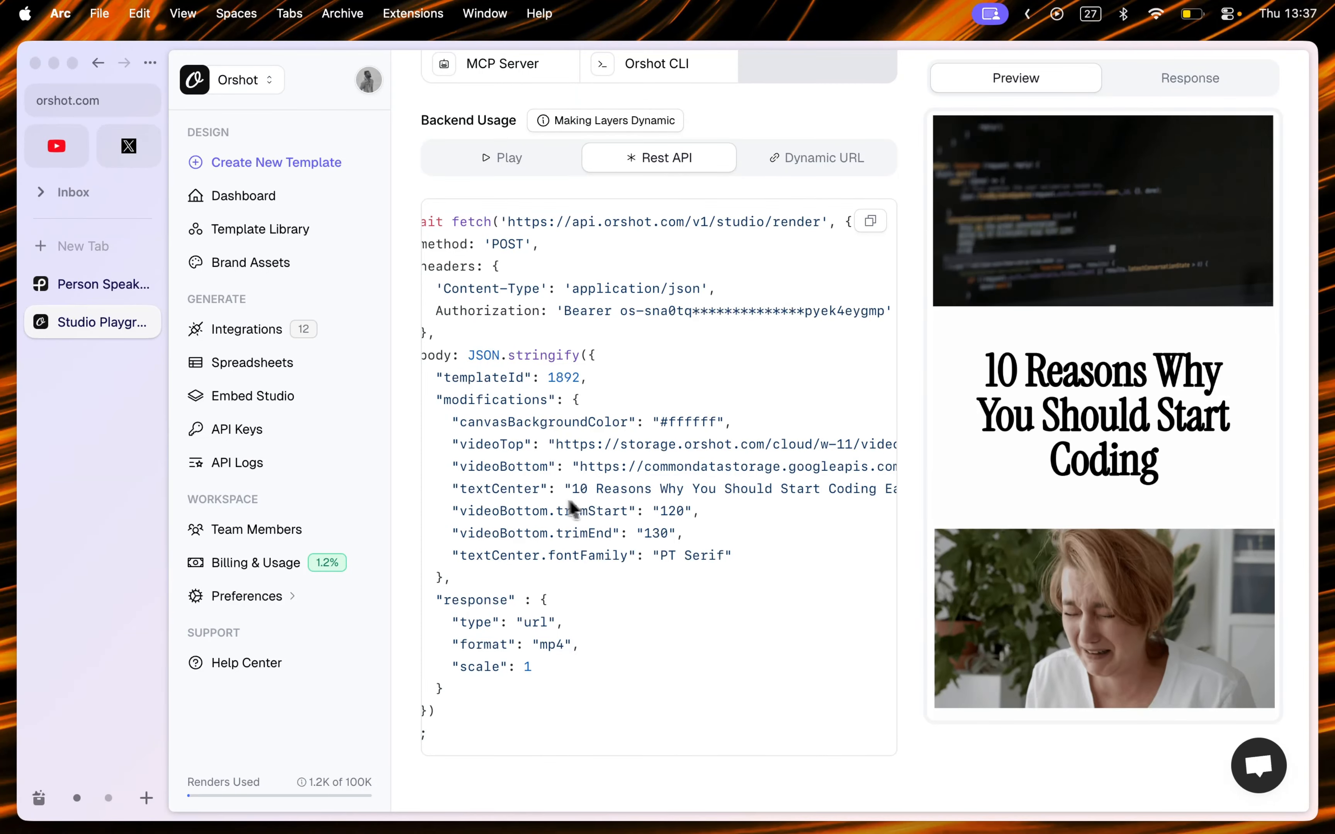
pyautogui.hscroll(1, 731, 524)
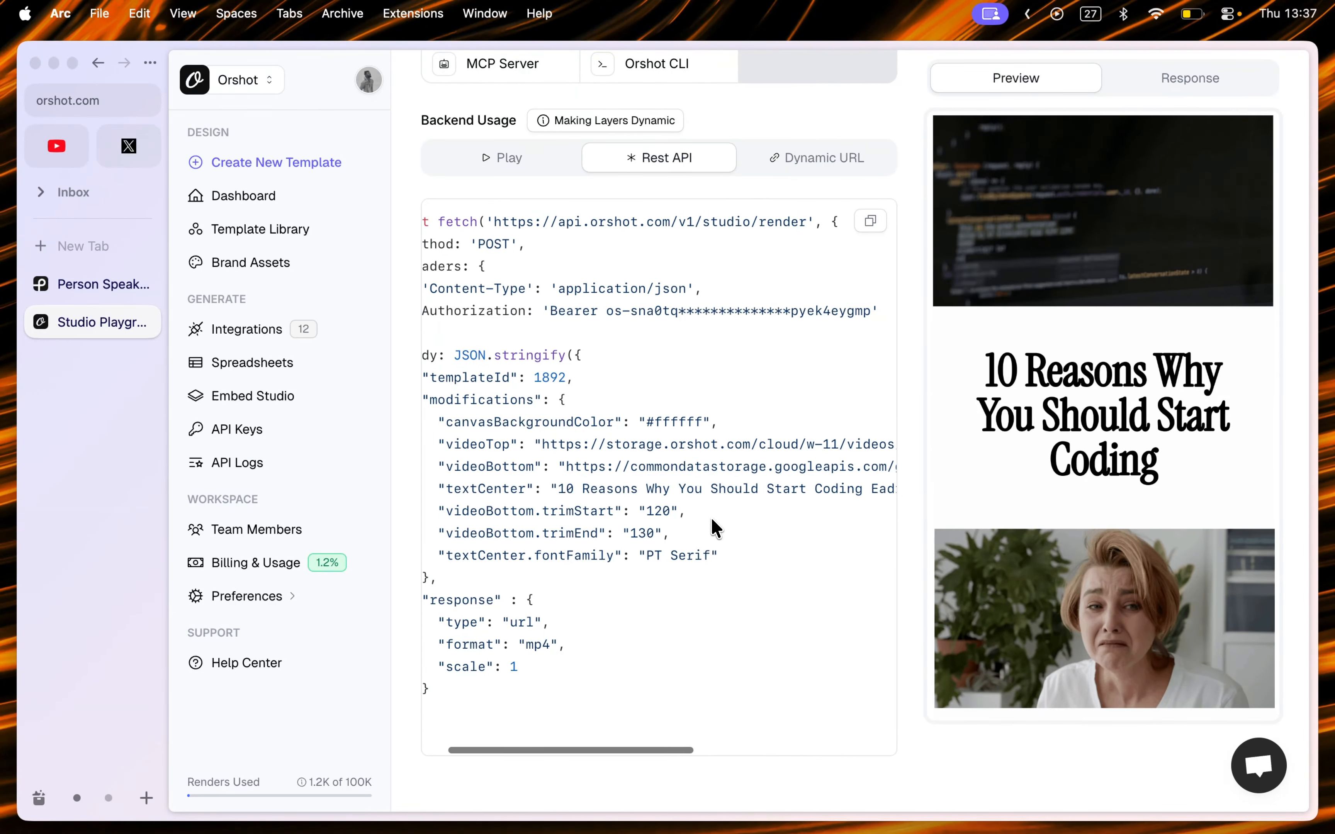
pyautogui.moveTo(438, 511); pyautogui.dragTo(686, 538)
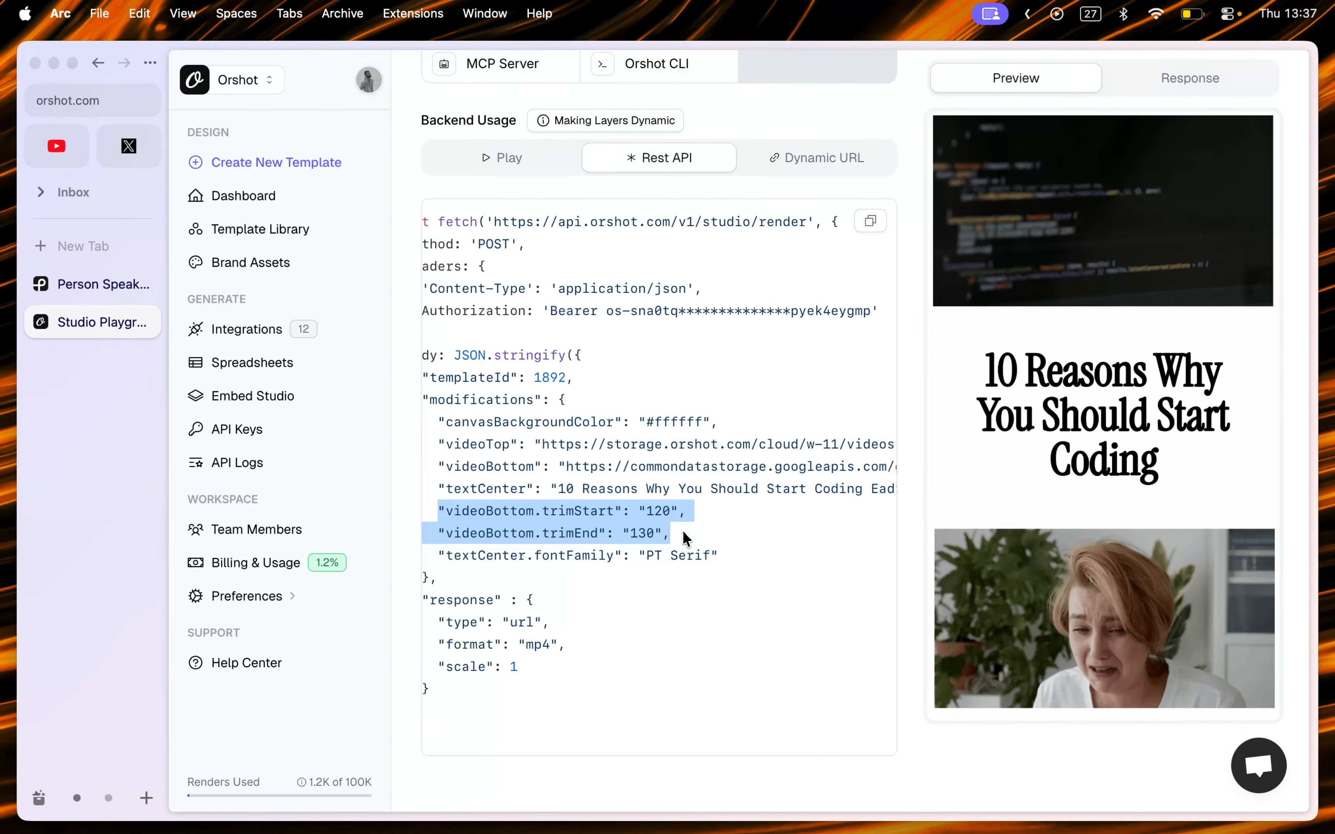
pyautogui.click(563, 499)
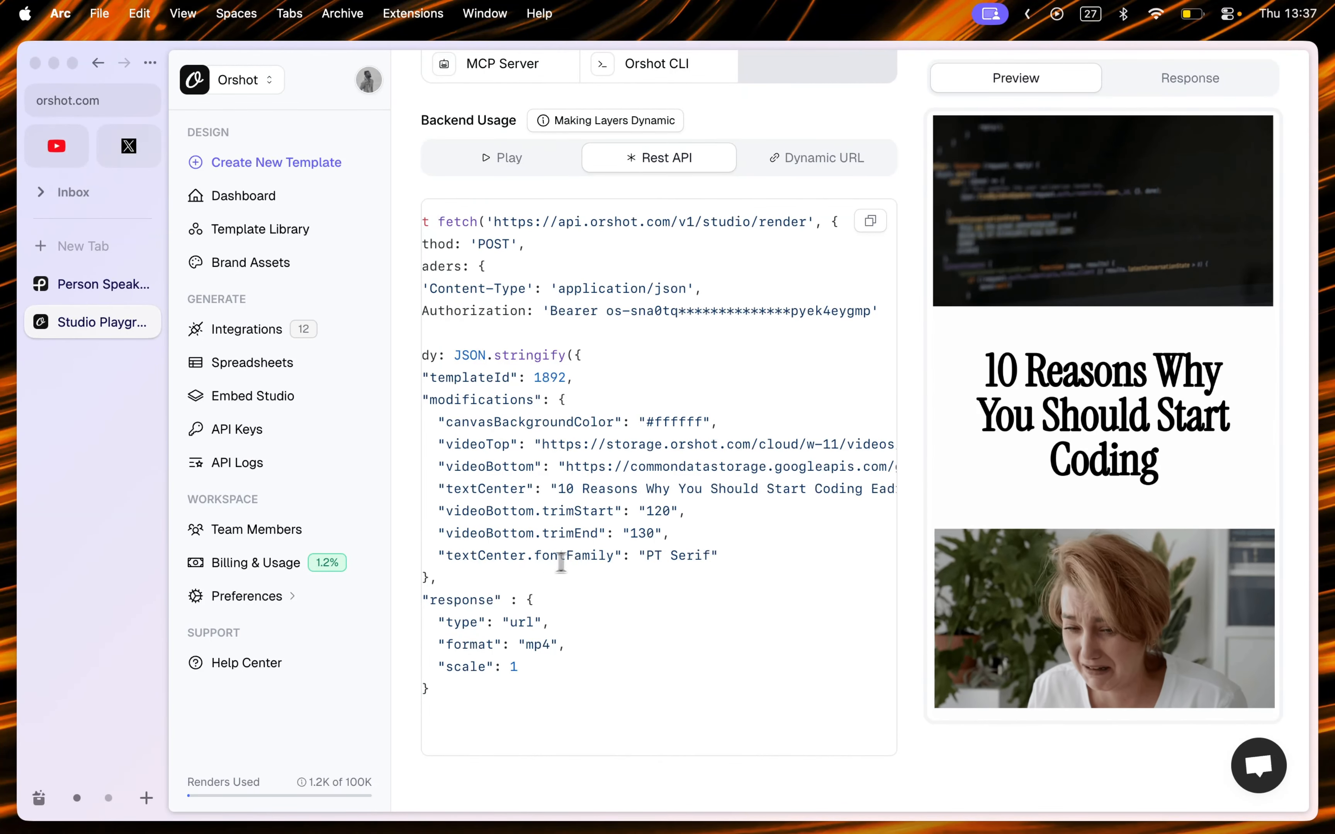
pyautogui.doubleClick(485, 558)
pyautogui.doubleClick(604, 556)
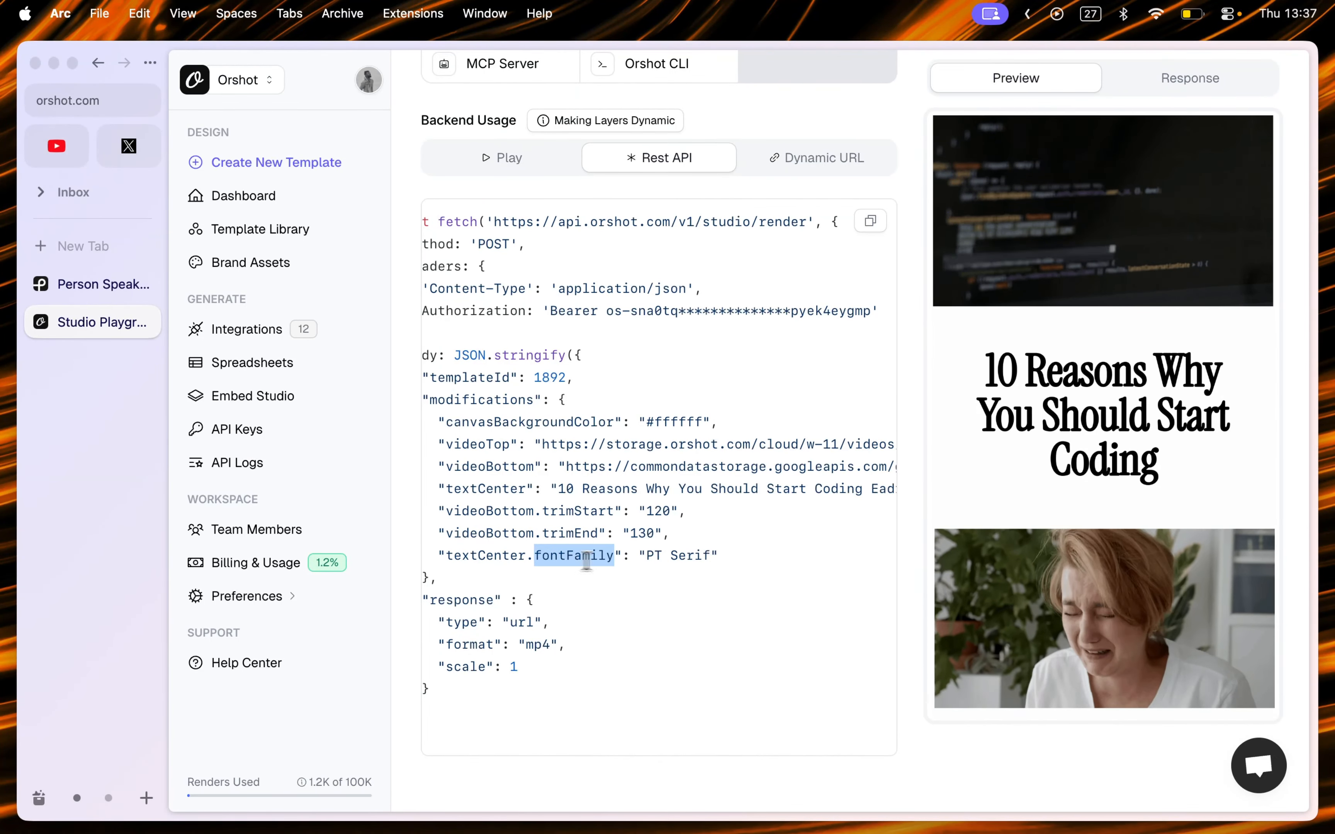
pyautogui.tripleClick(661, 560)
pyautogui.hscroll(-2, 757, 526)
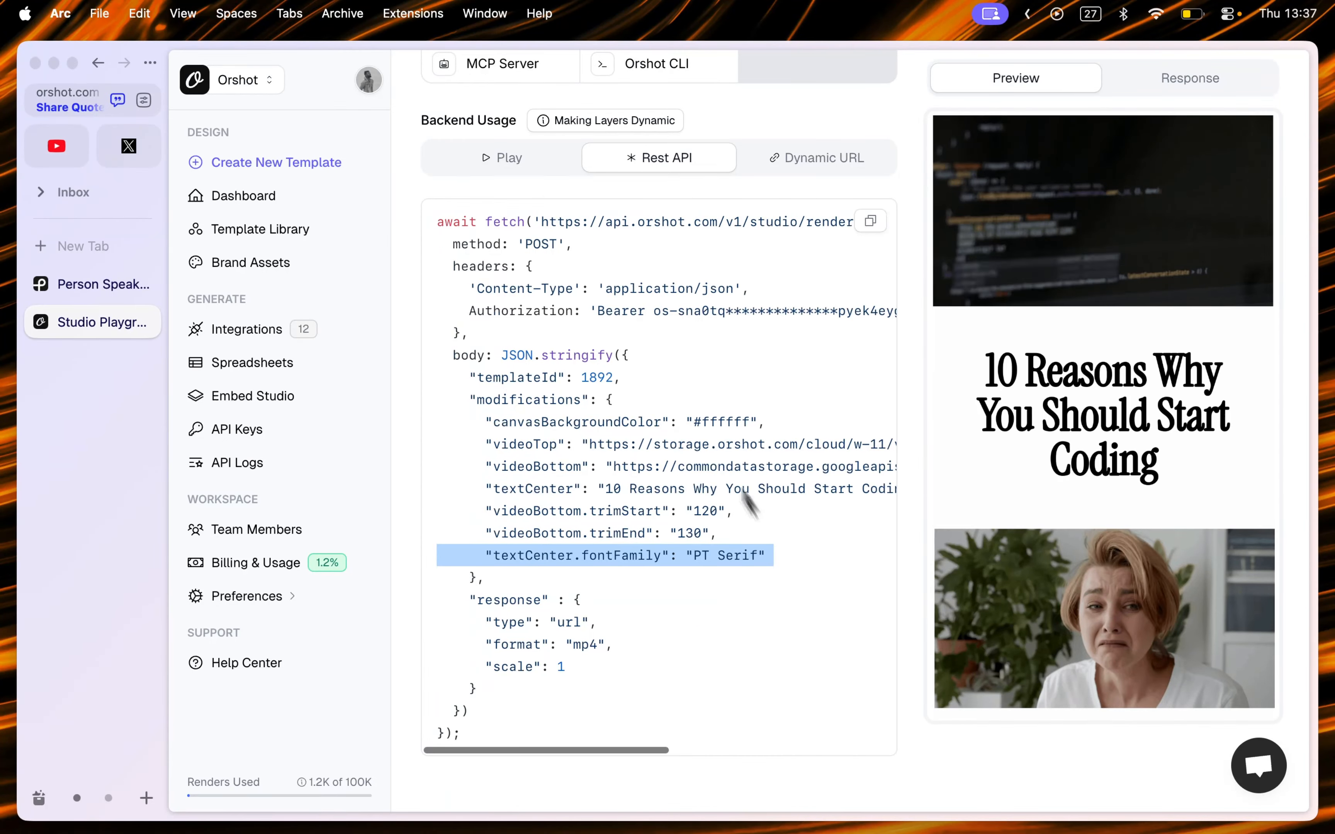
# Step: Return to the Play view and add a new dynamic parameter row
pyautogui.click(502, 158)
pyautogui.scroll(-5, 722, 422)
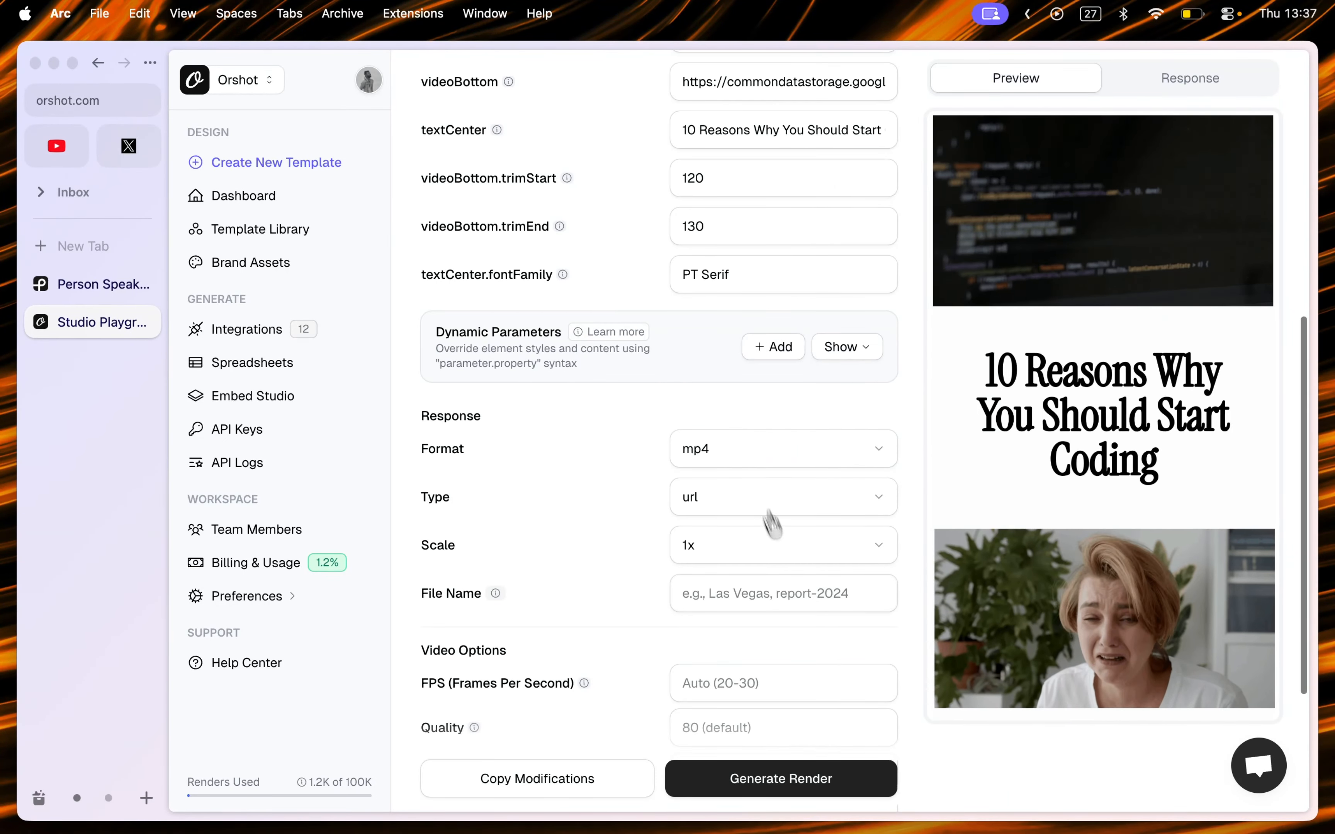
pyautogui.scroll(-4, 825, 680)
pyautogui.scroll(7, 759, 477)
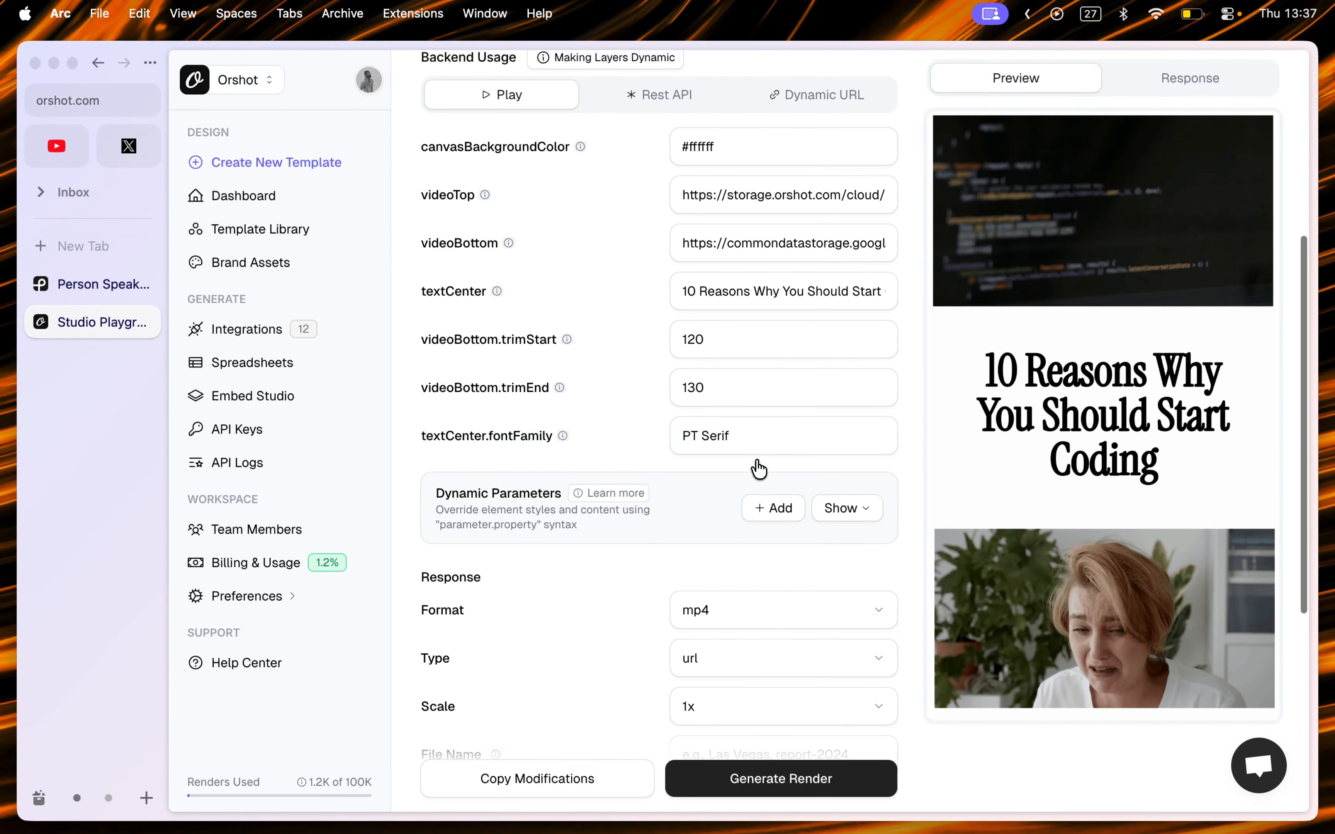
pyautogui.click(764, 511)
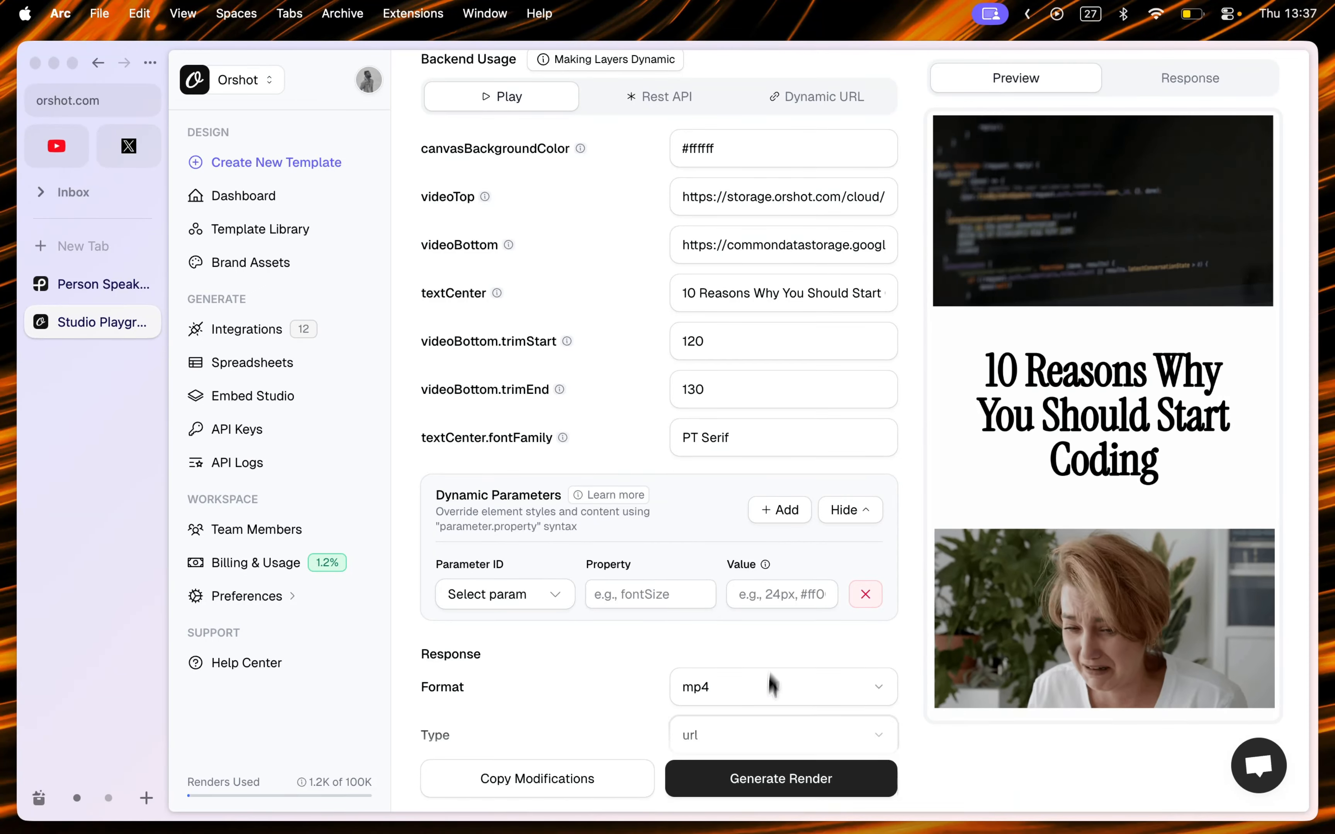
# Step: Generate a render with the current modifications
pyautogui.click(759, 776)
pyautogui.scroll(2, 887, 518)
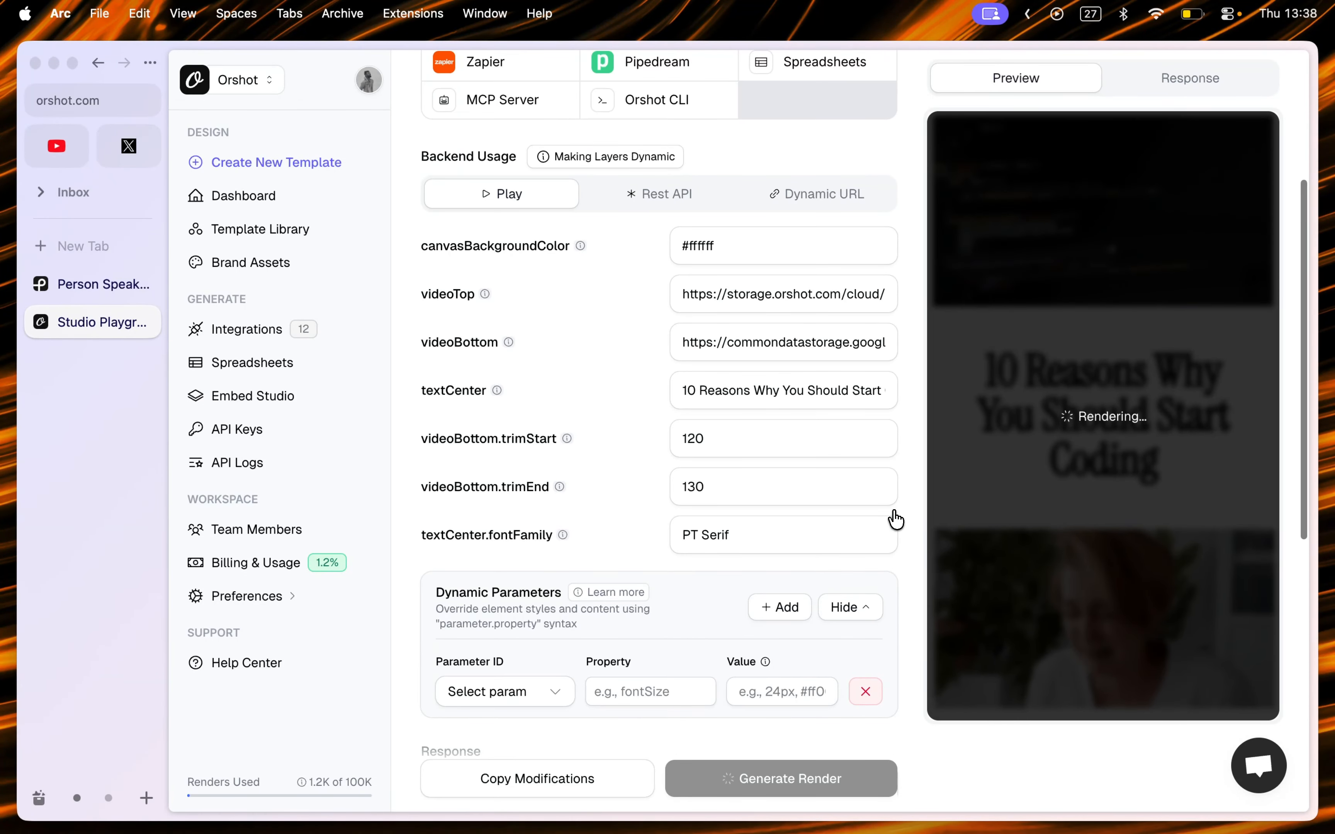
pyautogui.scroll(-7, 888, 519)
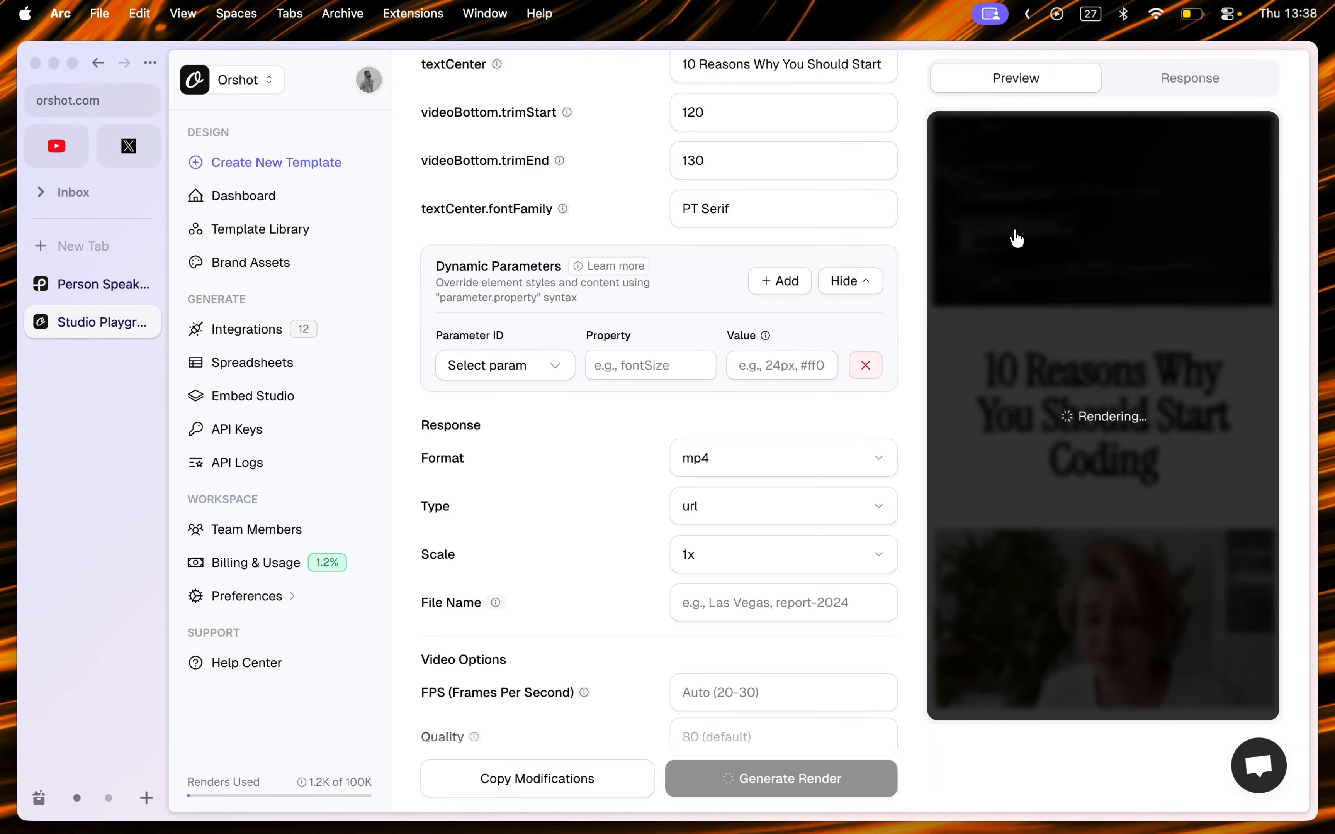
pyautogui.scroll(1, 1027, 182)
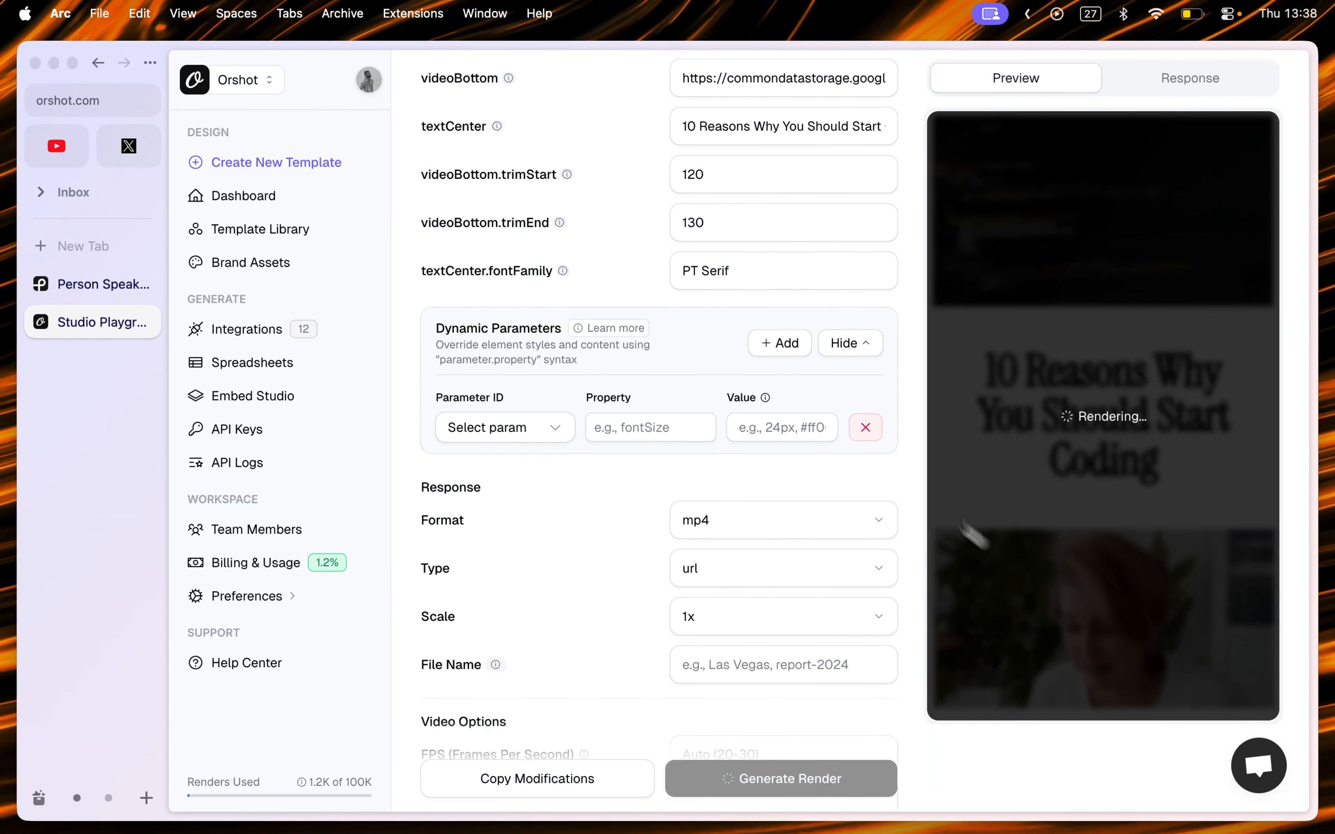
pyautogui.click(731, 215)
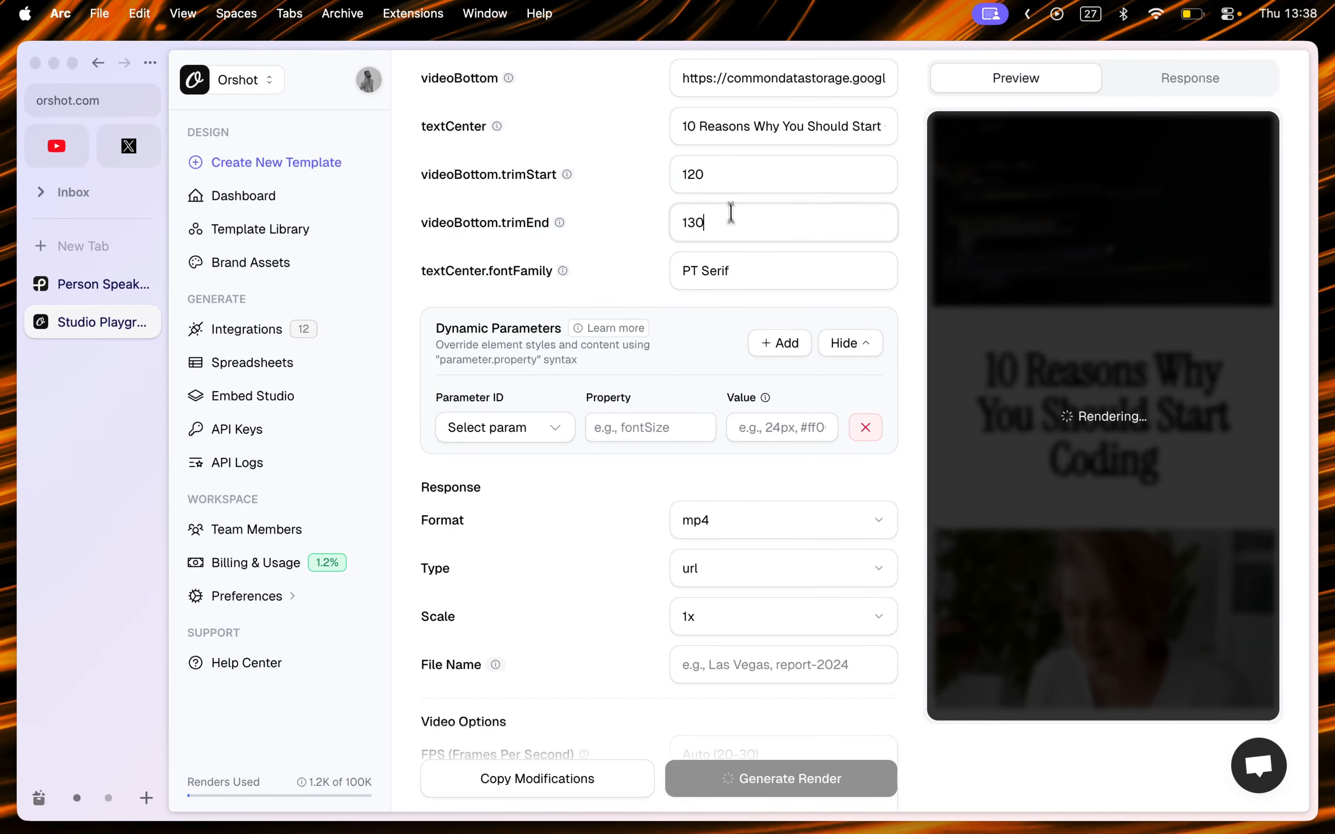
pyautogui.click(727, 180)
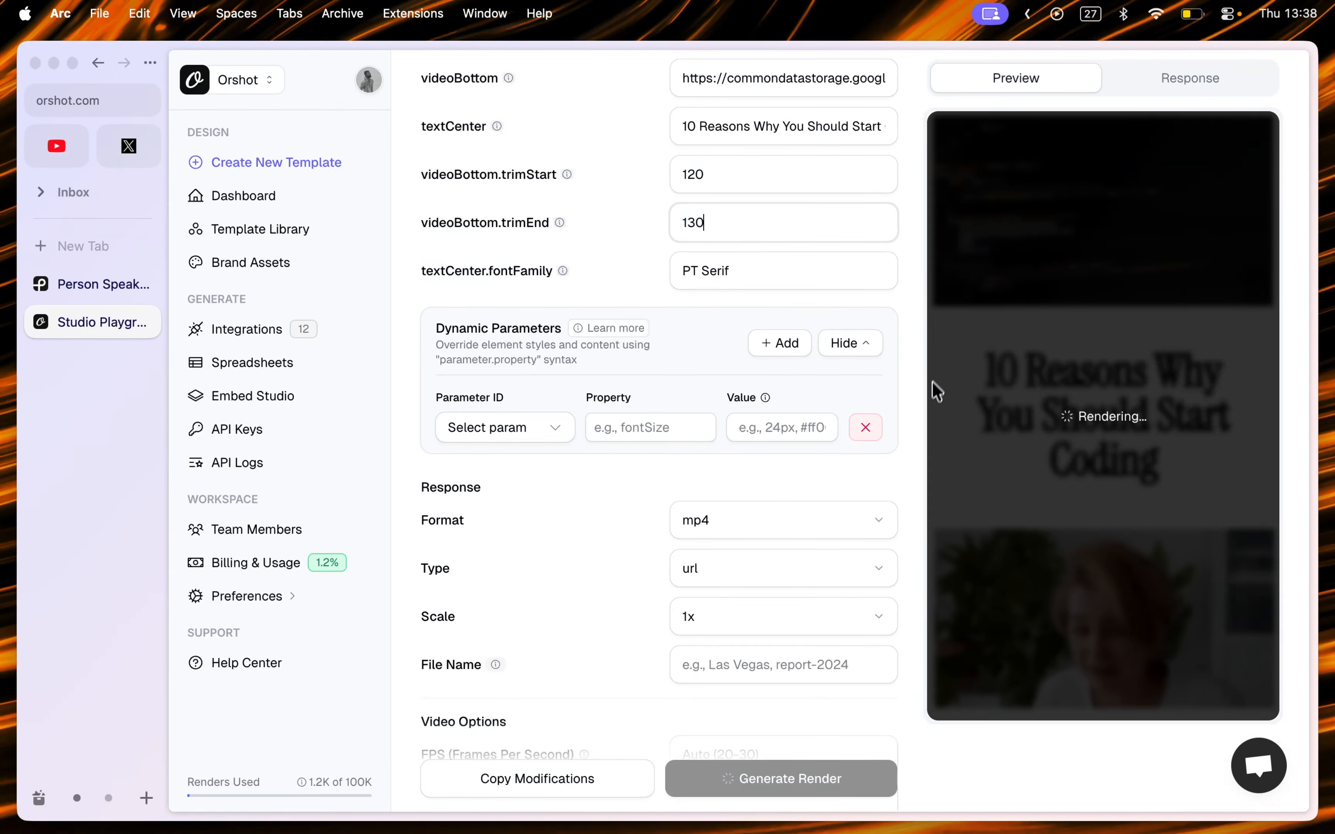
pyautogui.scroll(-5, 913, 414)
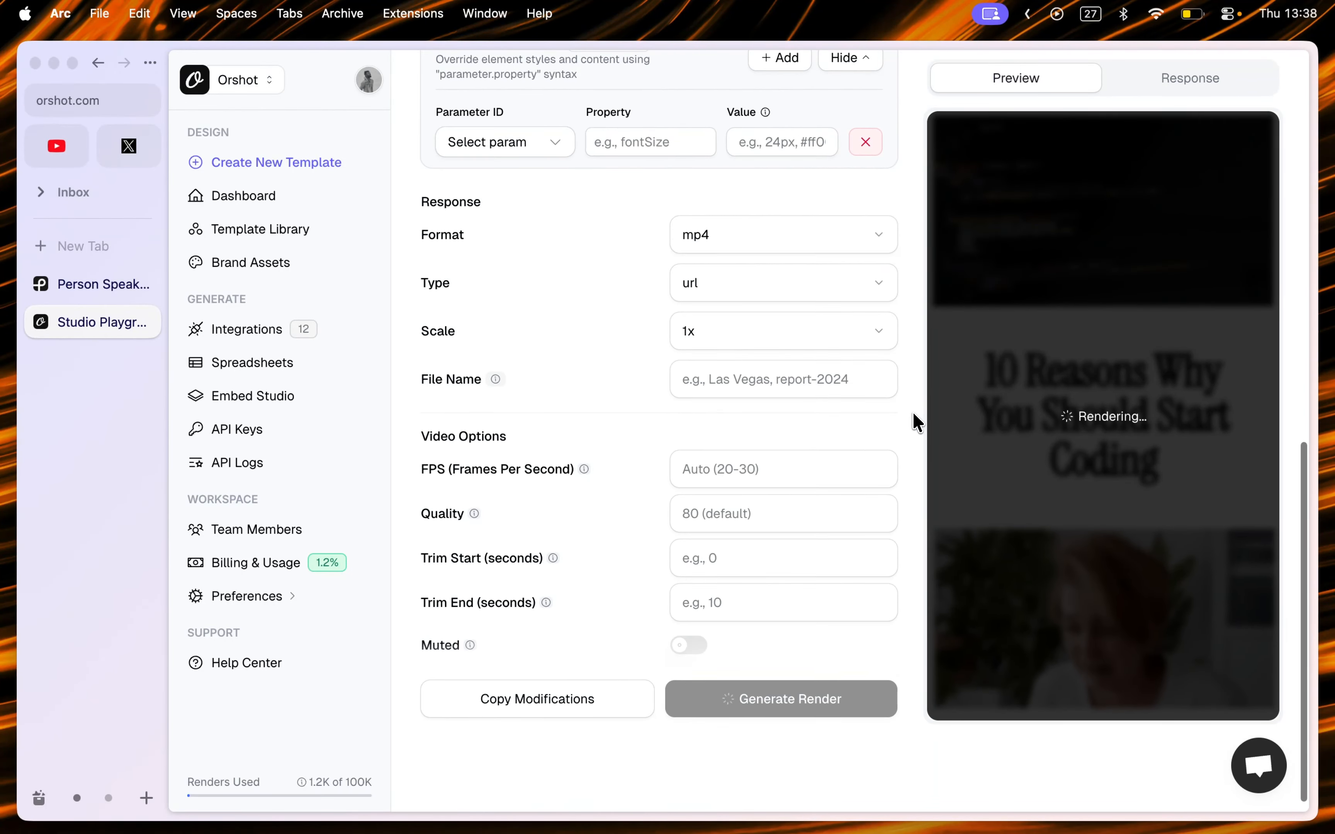
pyautogui.scroll(8, 914, 416)
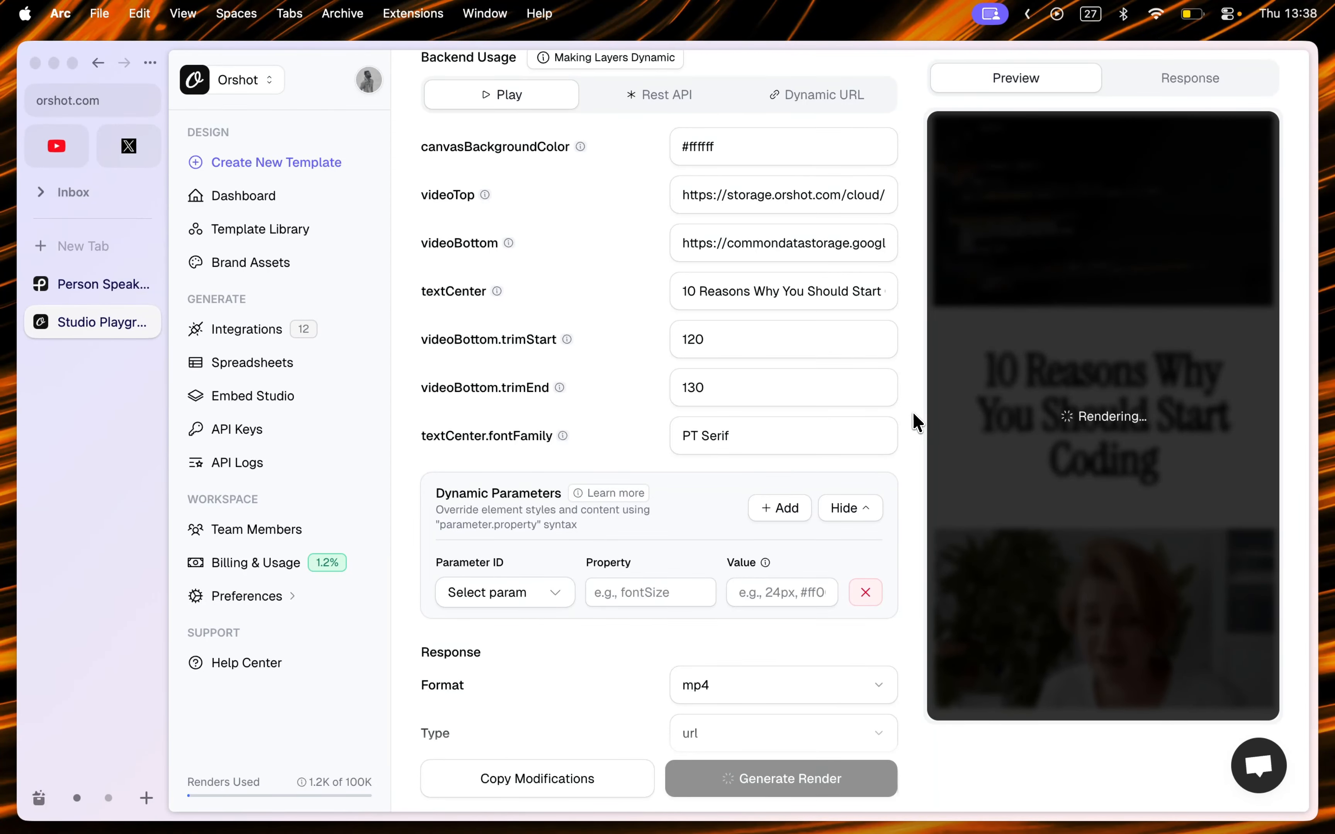
pyautogui.scroll(1, 913, 419)
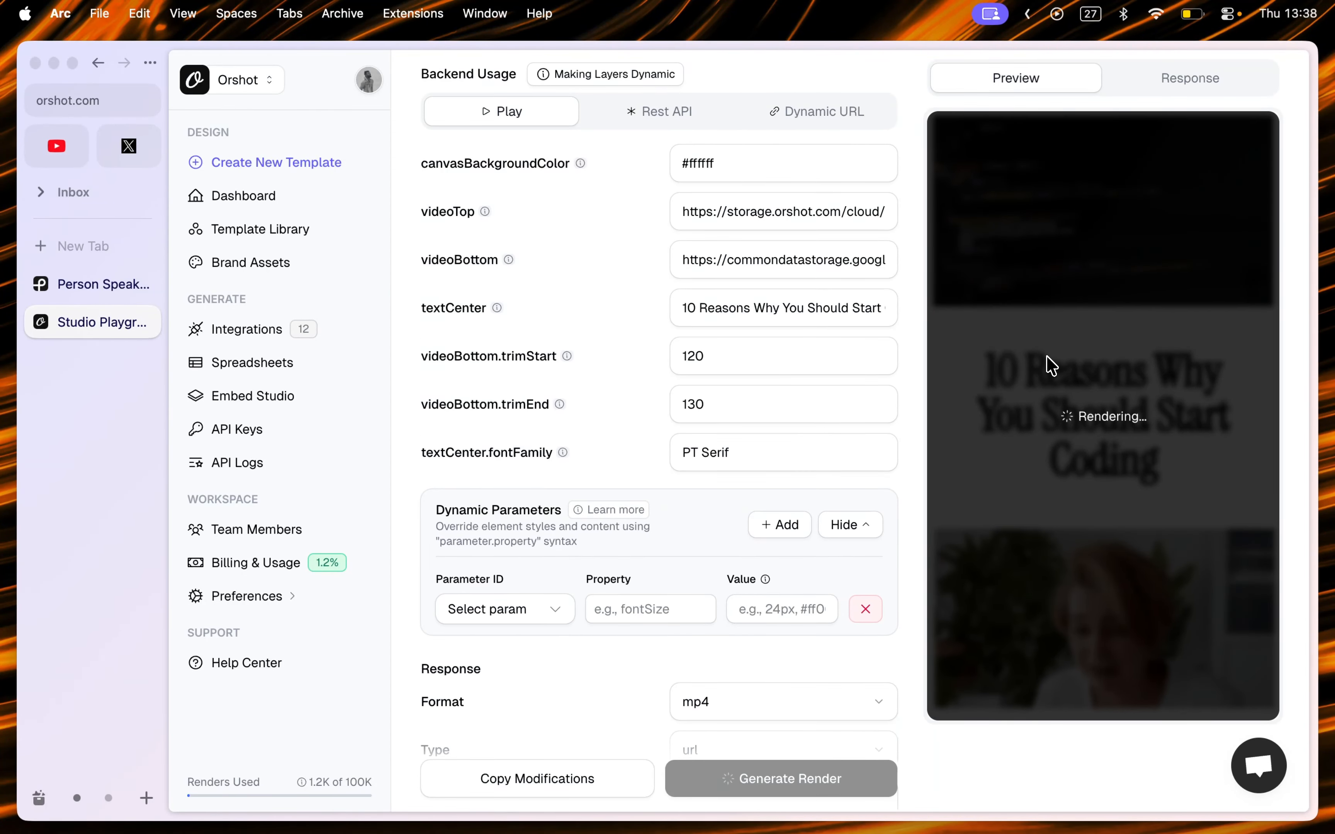
pyautogui.scroll(2, 931, 364)
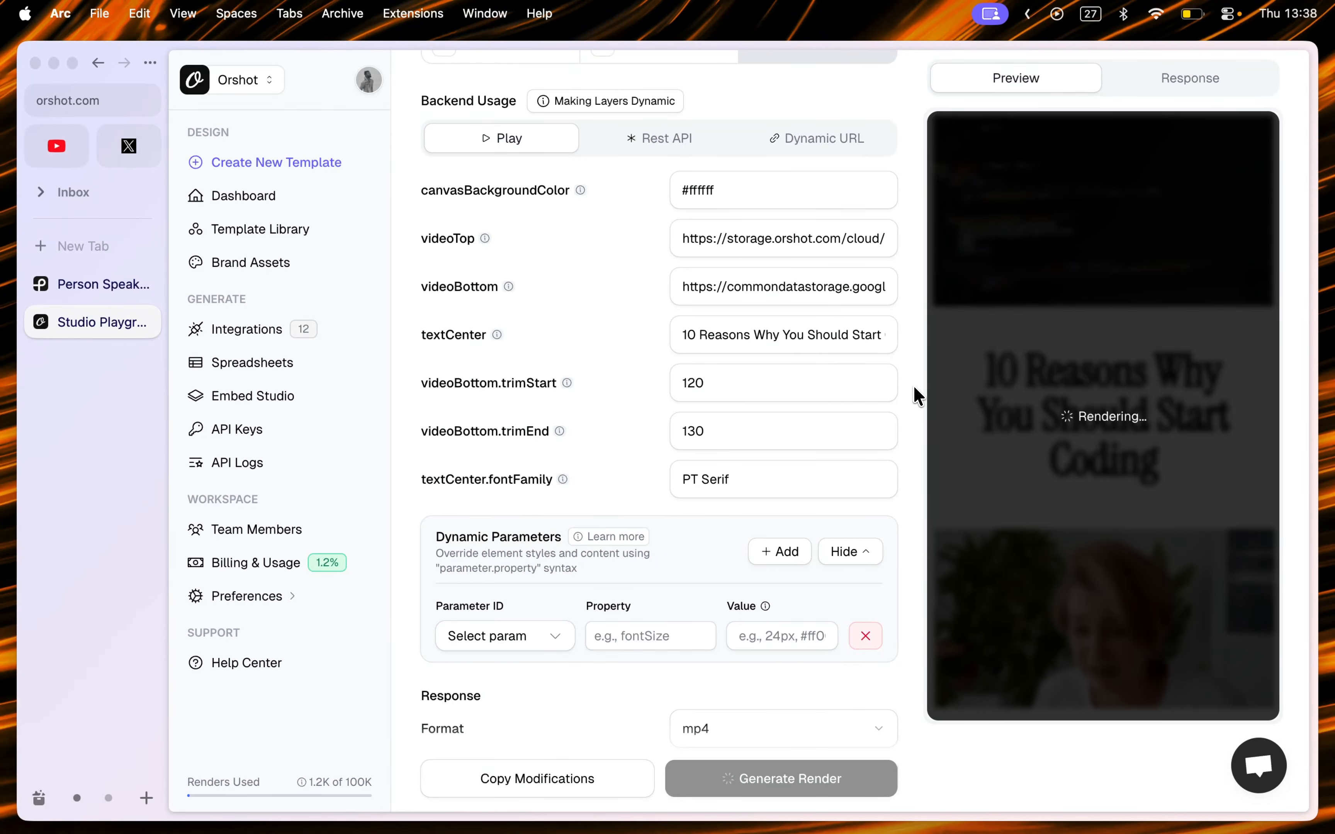
pyautogui.scroll(2, 915, 395)
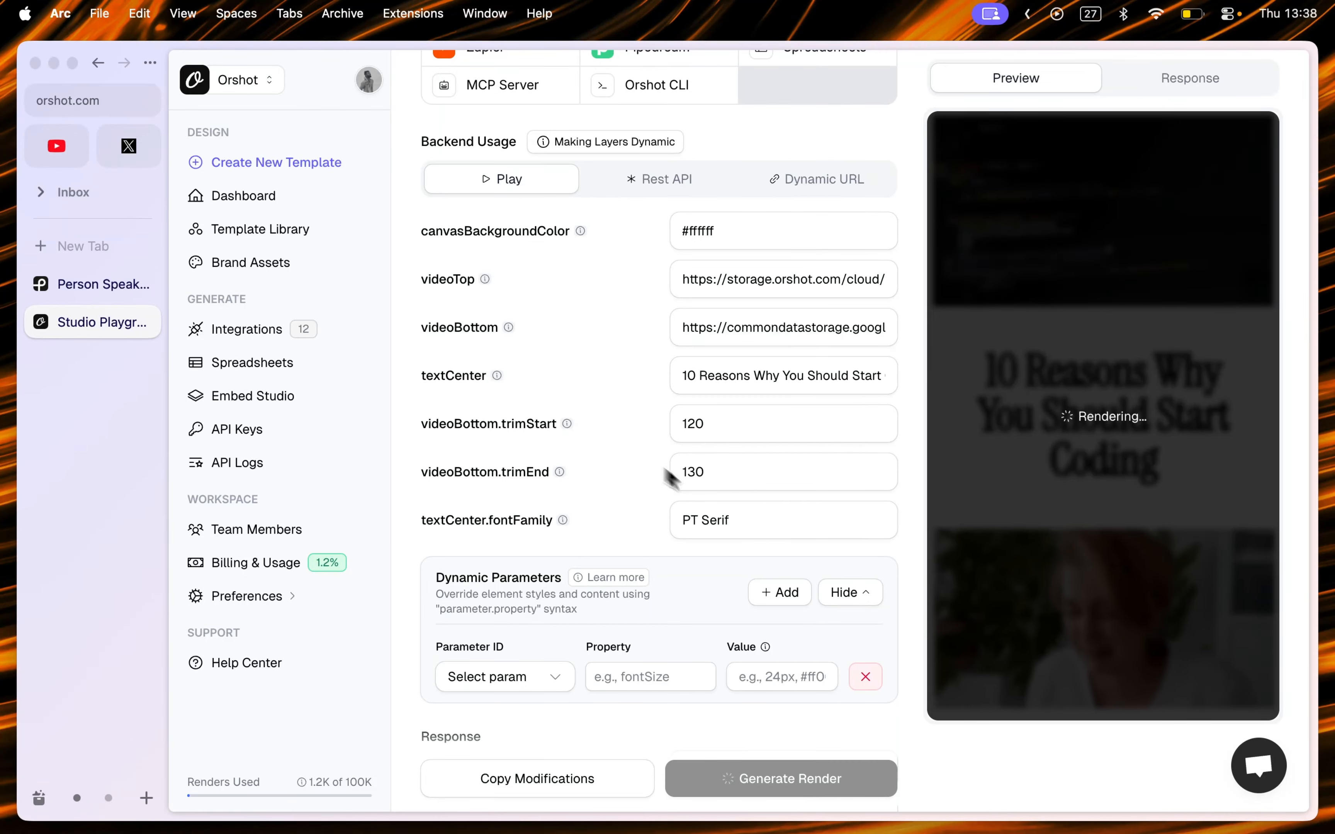
# Step: Set the new dynamic parameter's ID to videoBottom and browse its available properties
pyautogui.click(554, 684)
pyautogui.click(546, 588)
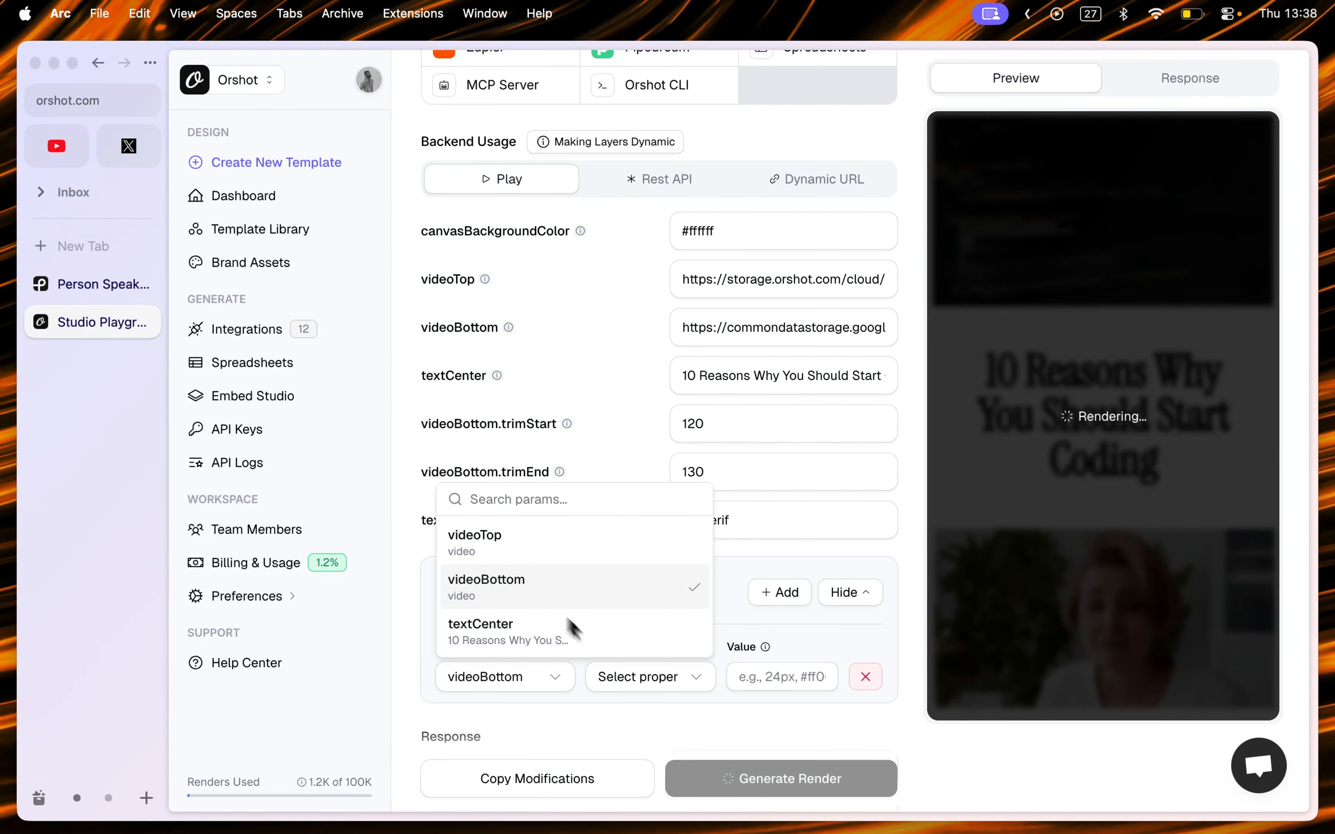
pyautogui.click(634, 677)
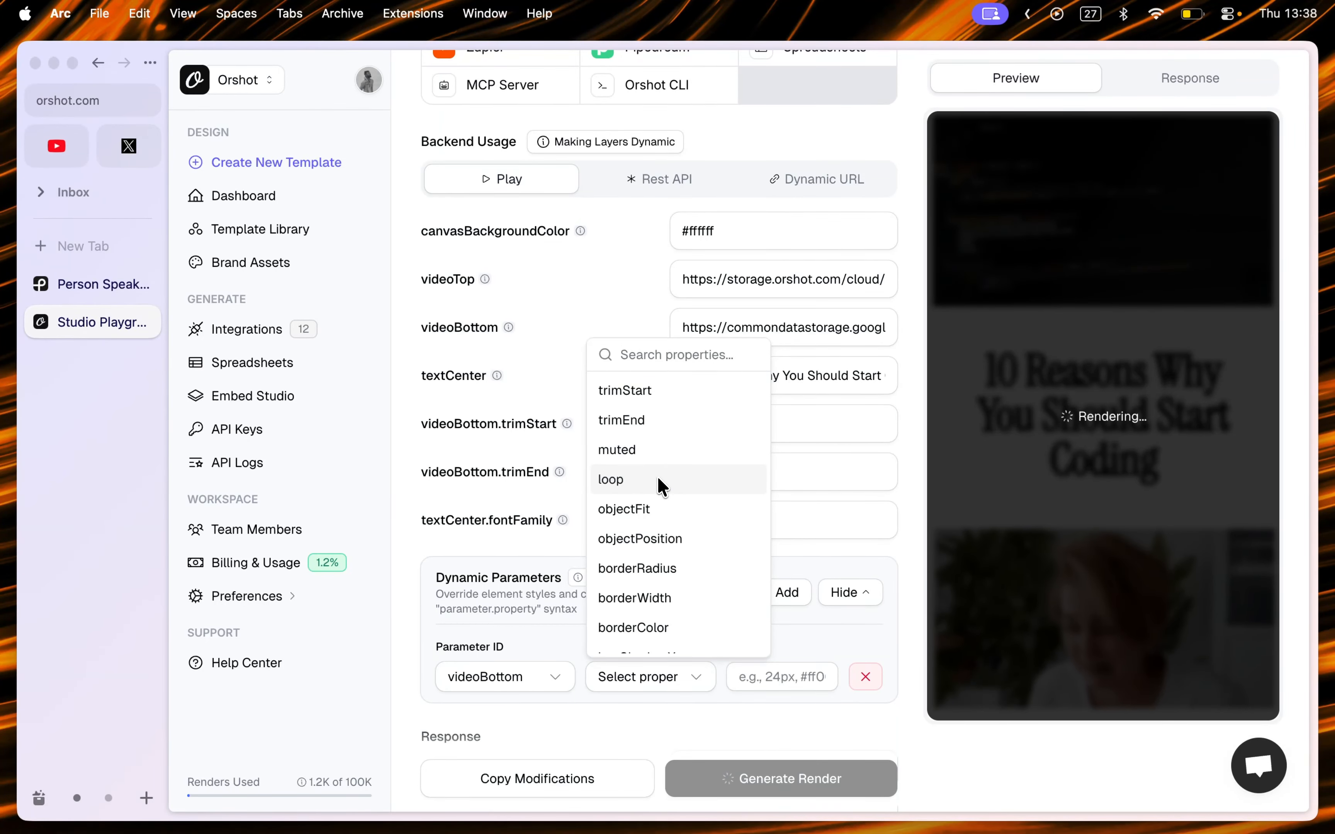
pyautogui.scroll(-10, 685, 585)
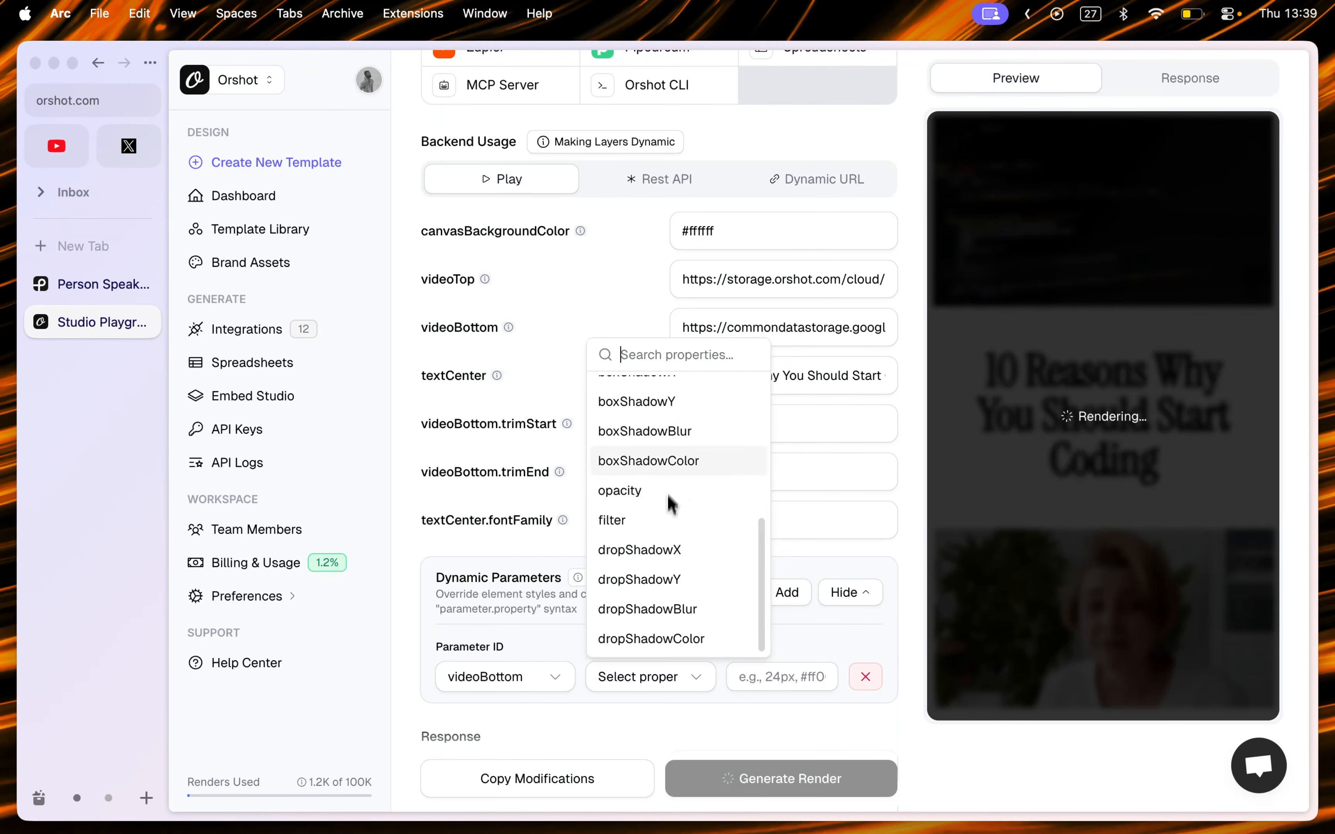
pyautogui.scroll(1, 672, 562)
pyautogui.scroll(5, 670, 571)
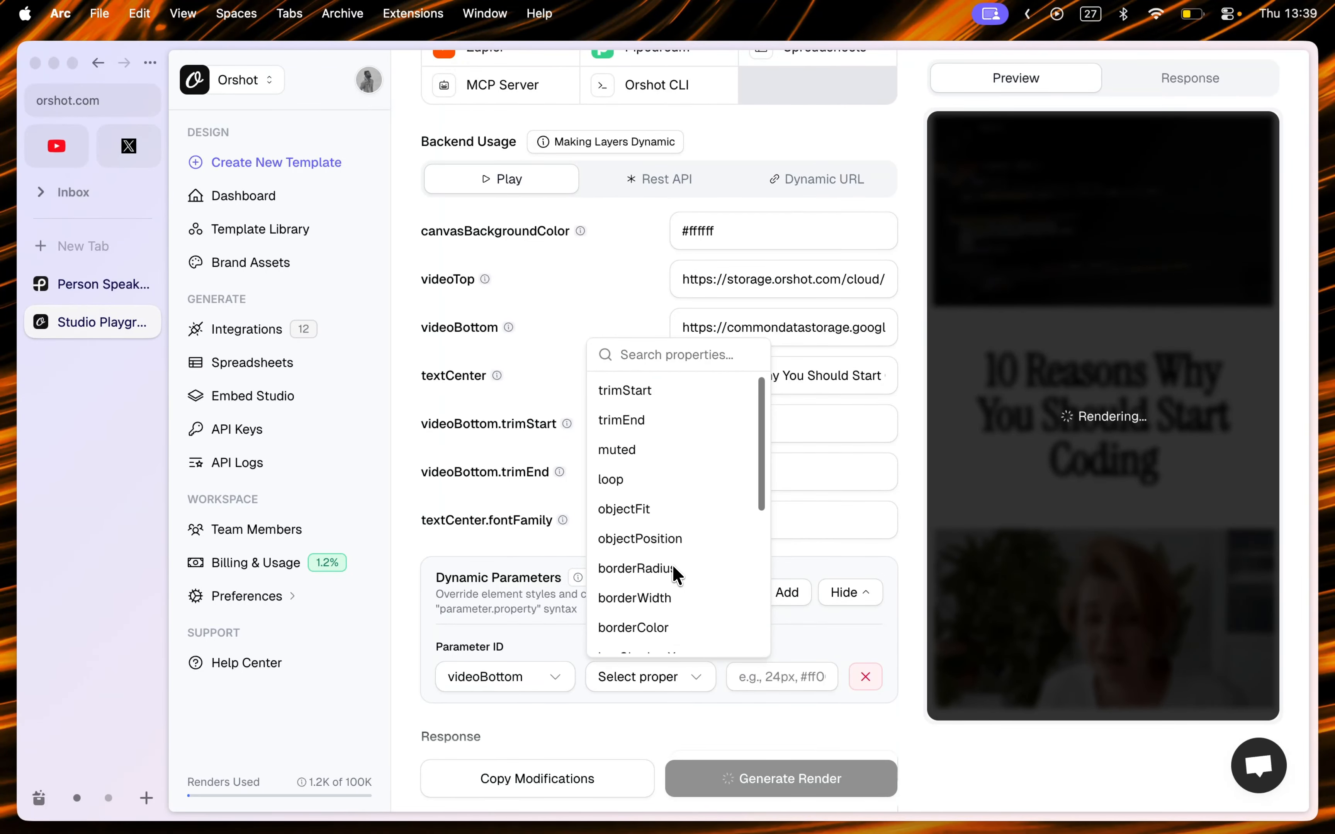
pyautogui.click(908, 505)
pyautogui.scroll(-3, 909, 505)
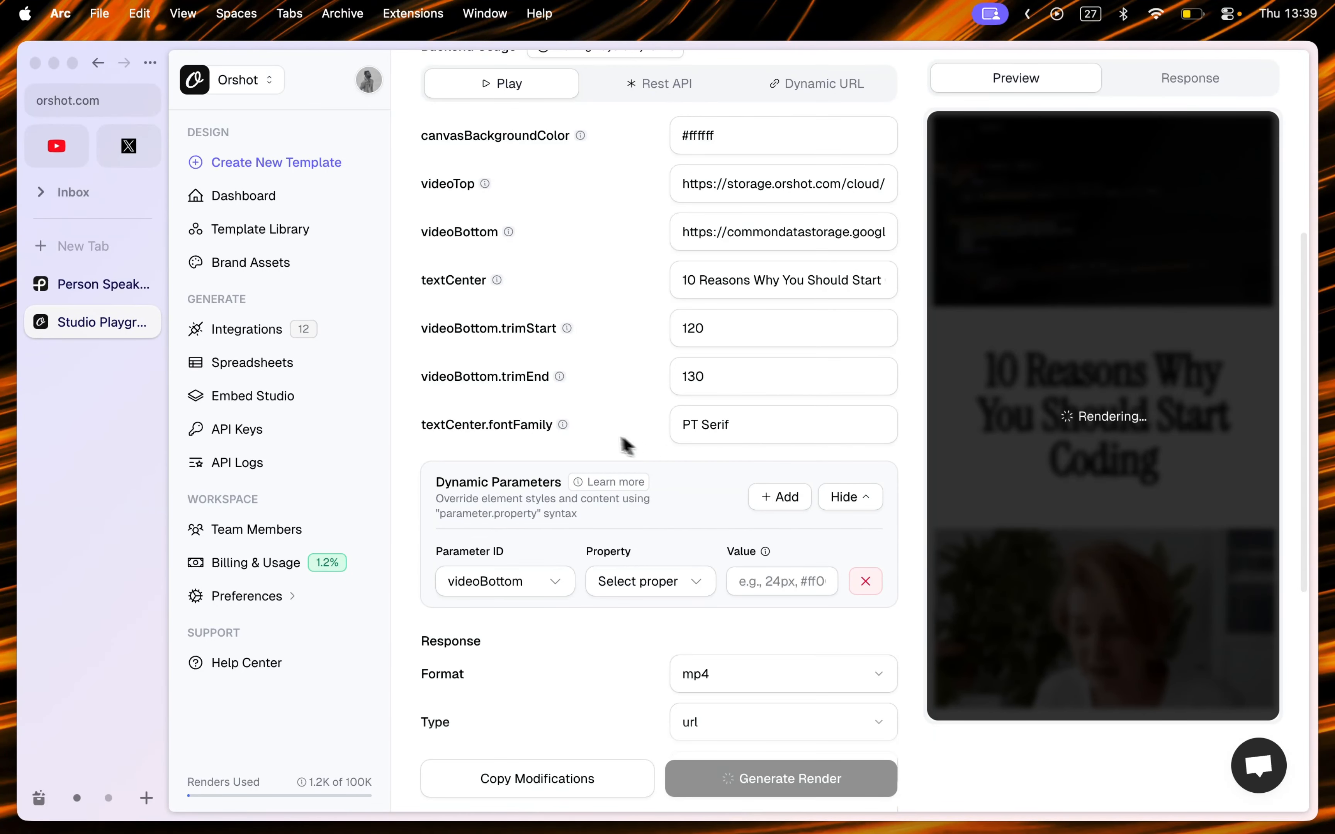
pyautogui.scroll(2, 594, 430)
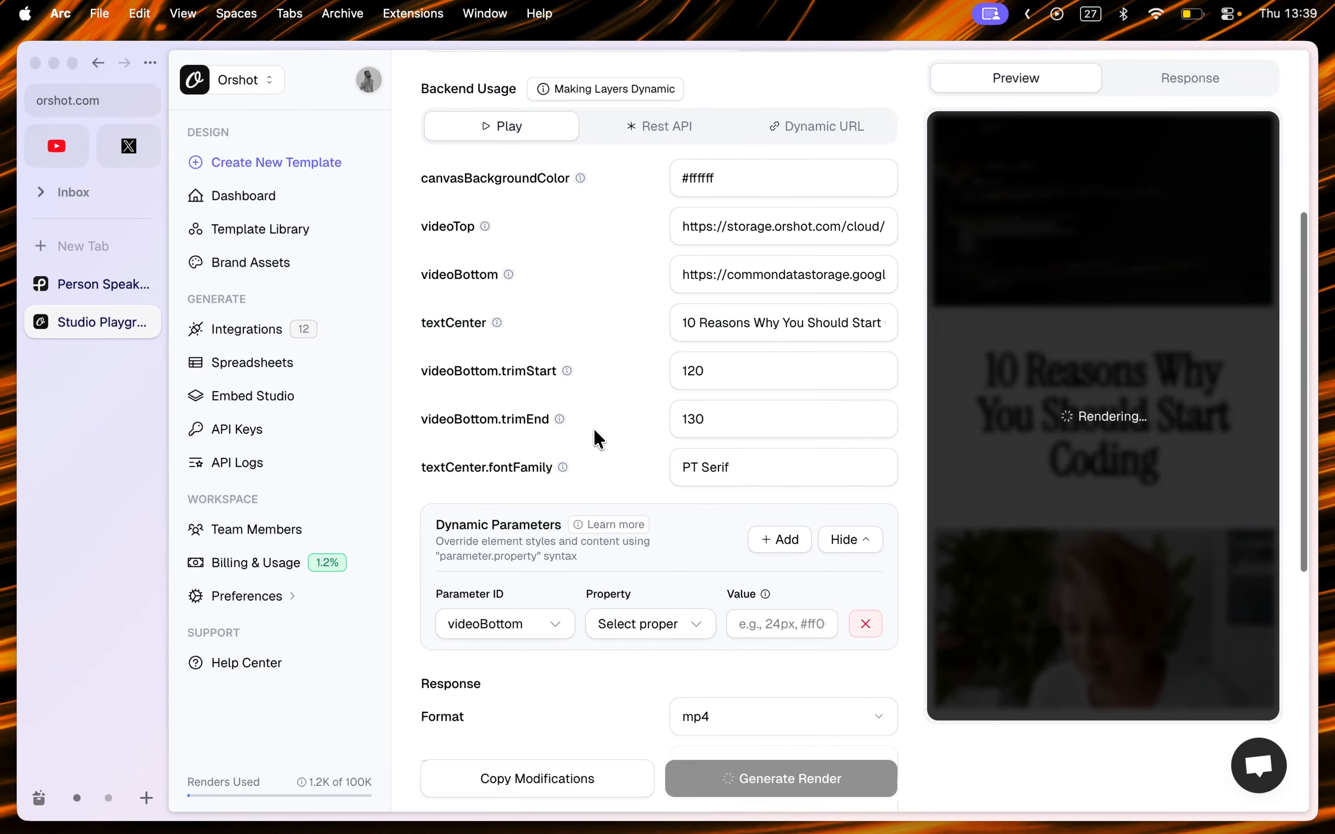
pyautogui.scroll(-3, 539, 348)
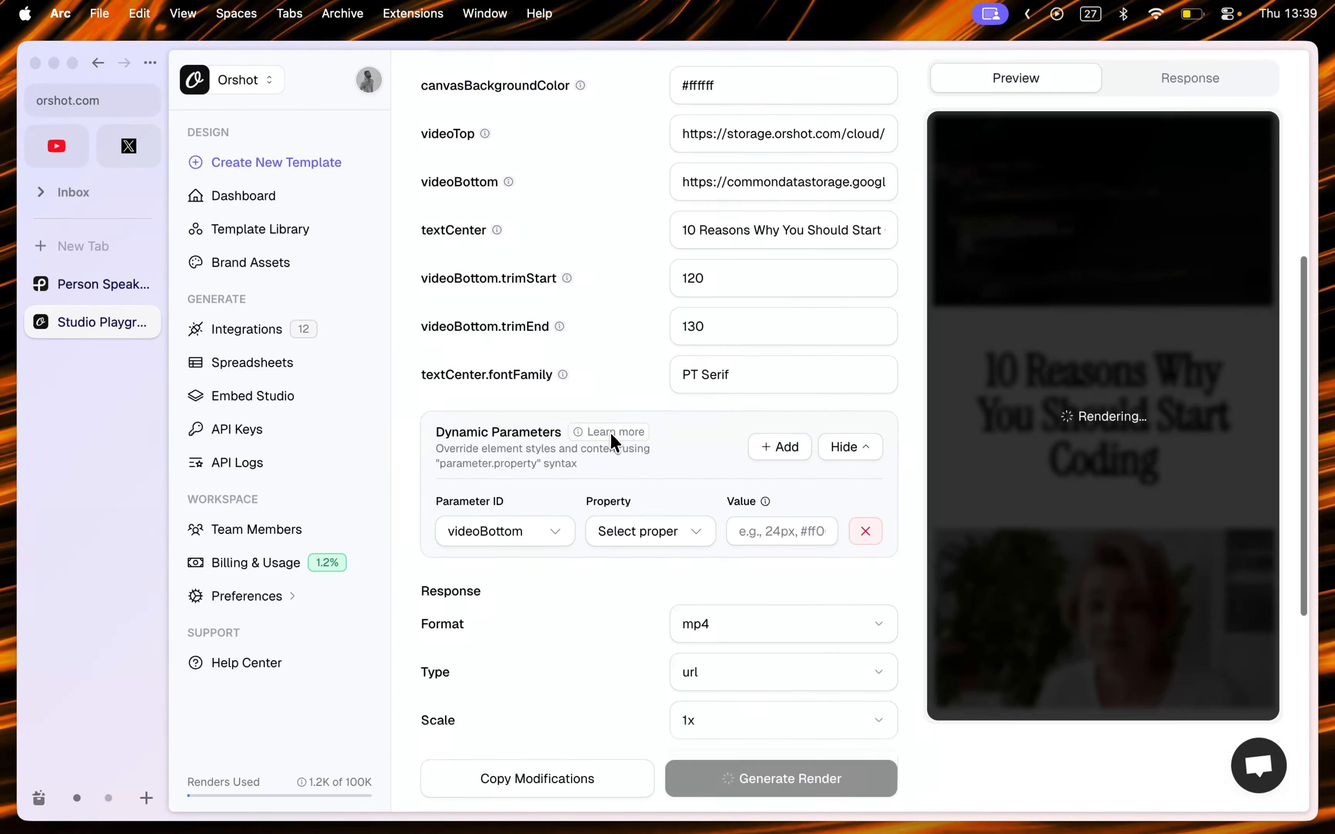
# Step: Add a second dynamic parameter row and set its parameter ID to textCenter
pyautogui.click(779, 447)
pyautogui.click(538, 574)
pyautogui.click(507, 737)
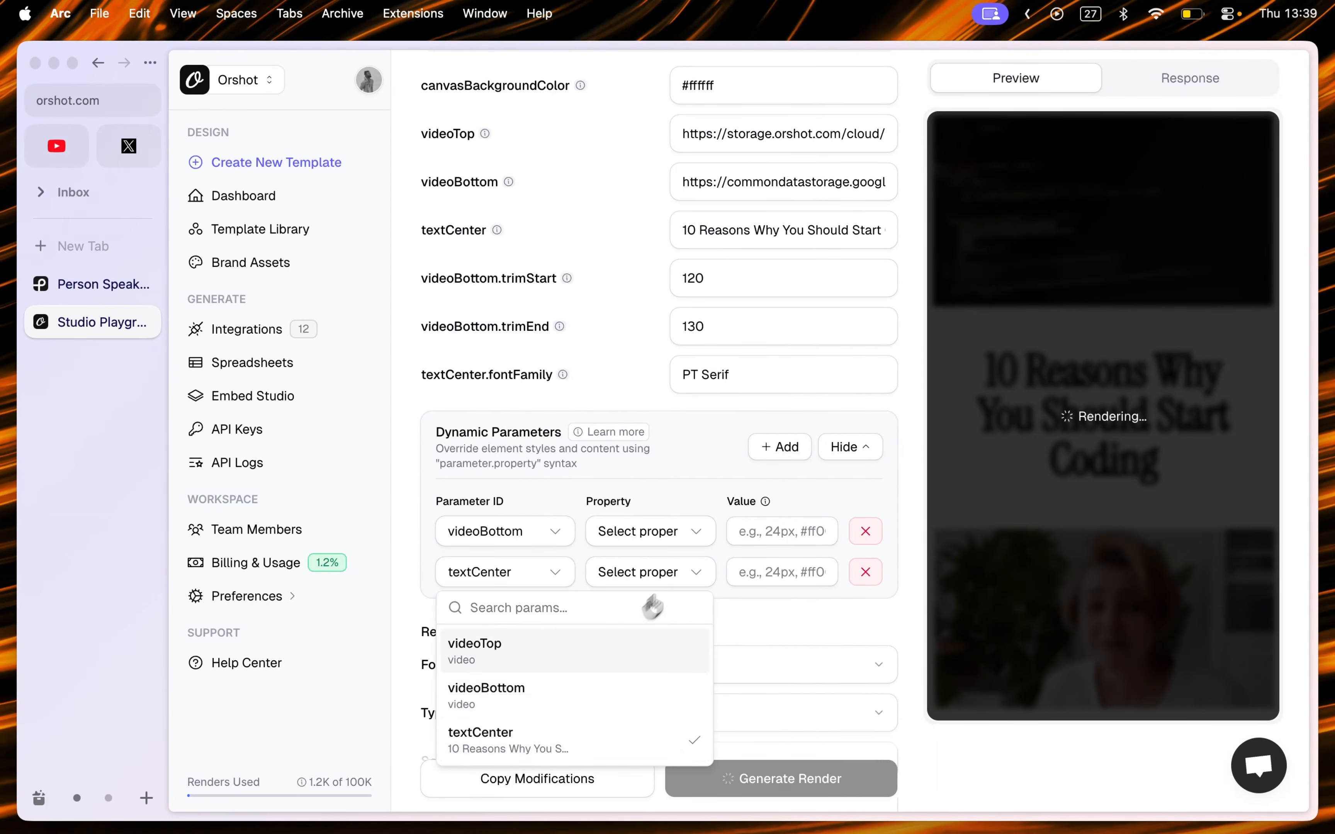
# Step: Browse the available style properties for the textCenter dynamic parameter
pyautogui.click(684, 571)
pyautogui.scroll(-3, 680, 347)
pyautogui.scroll(3, 680, 348)
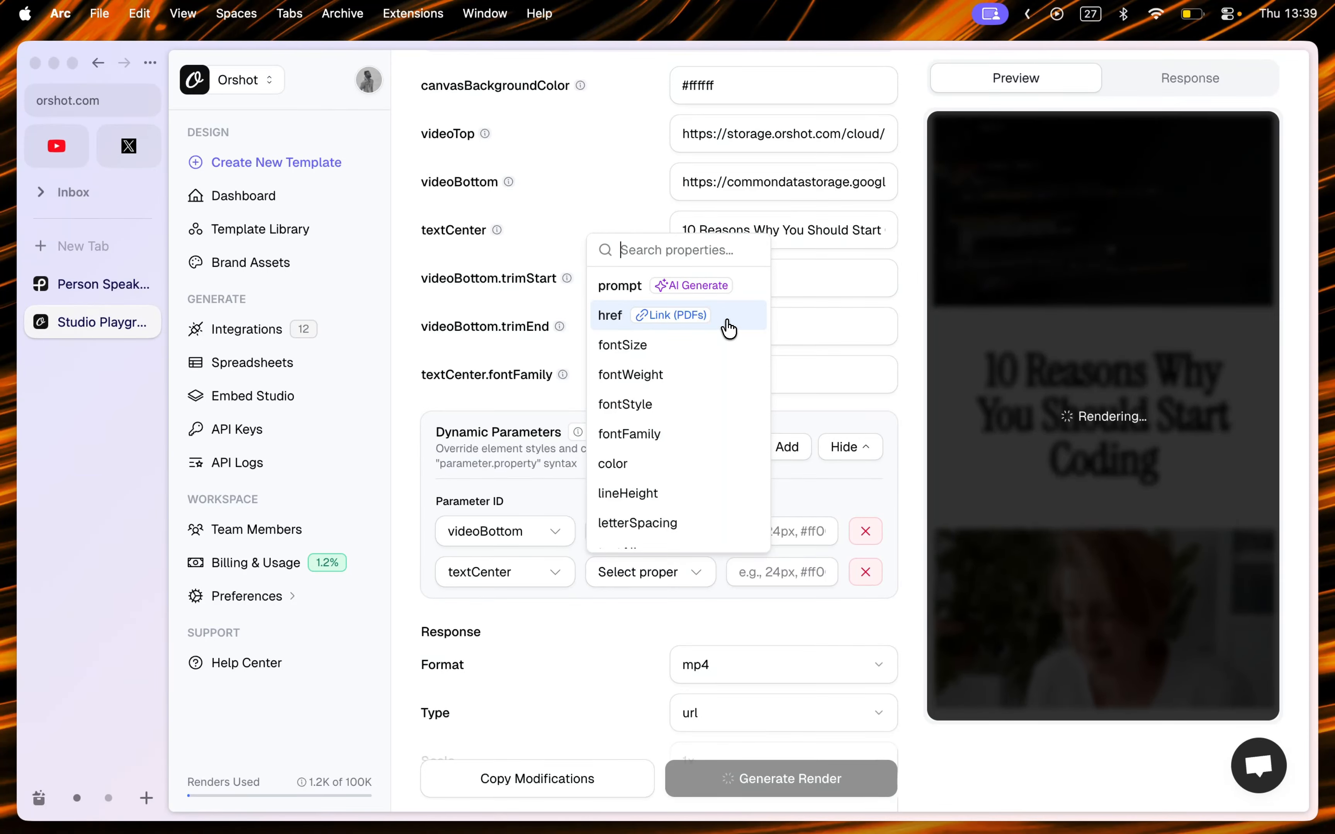
pyautogui.scroll(-8, 715, 411)
pyautogui.scroll(-1, 900, 331)
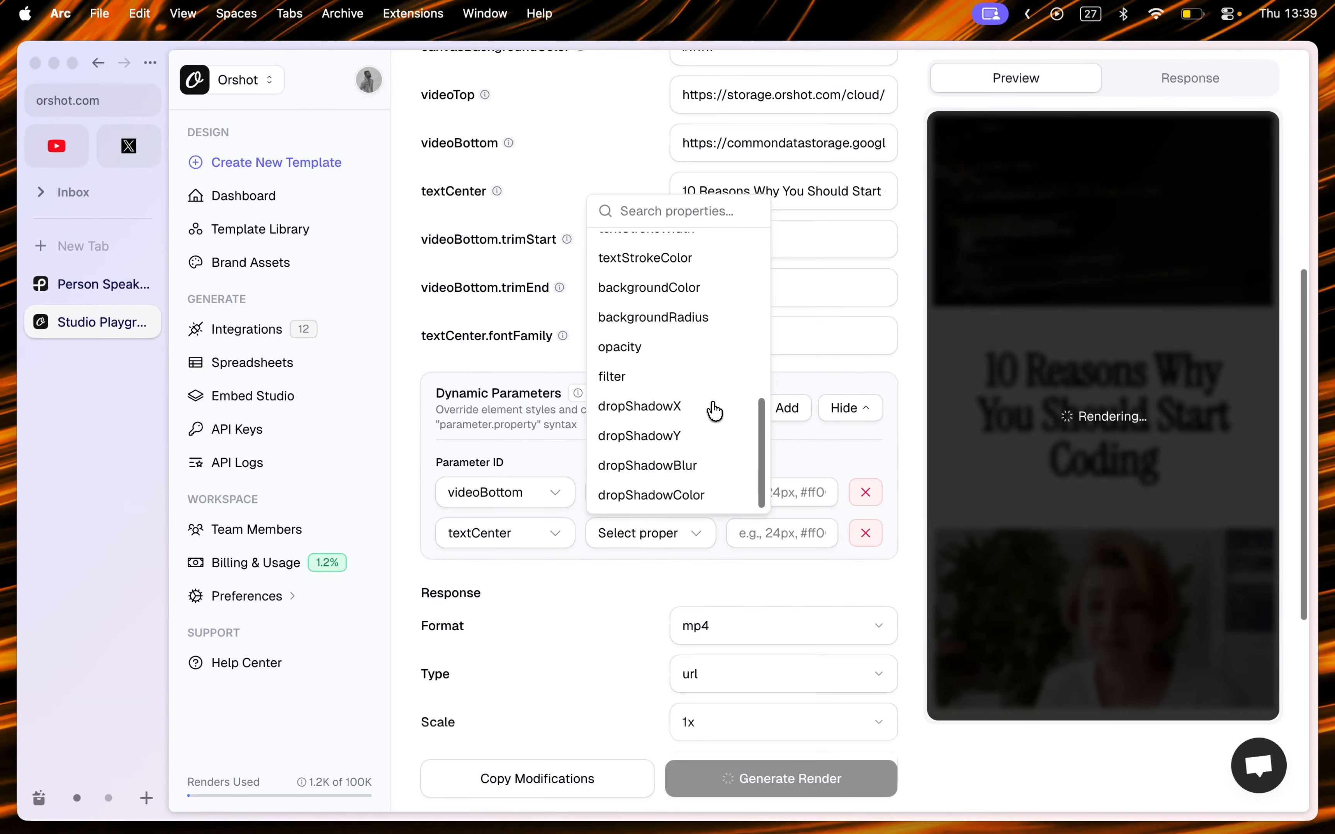
pyautogui.click(910, 312)
# Step: Review the playground parameter fields, response and video options, and the Rest API request code
pyautogui.scroll(3, 911, 311)
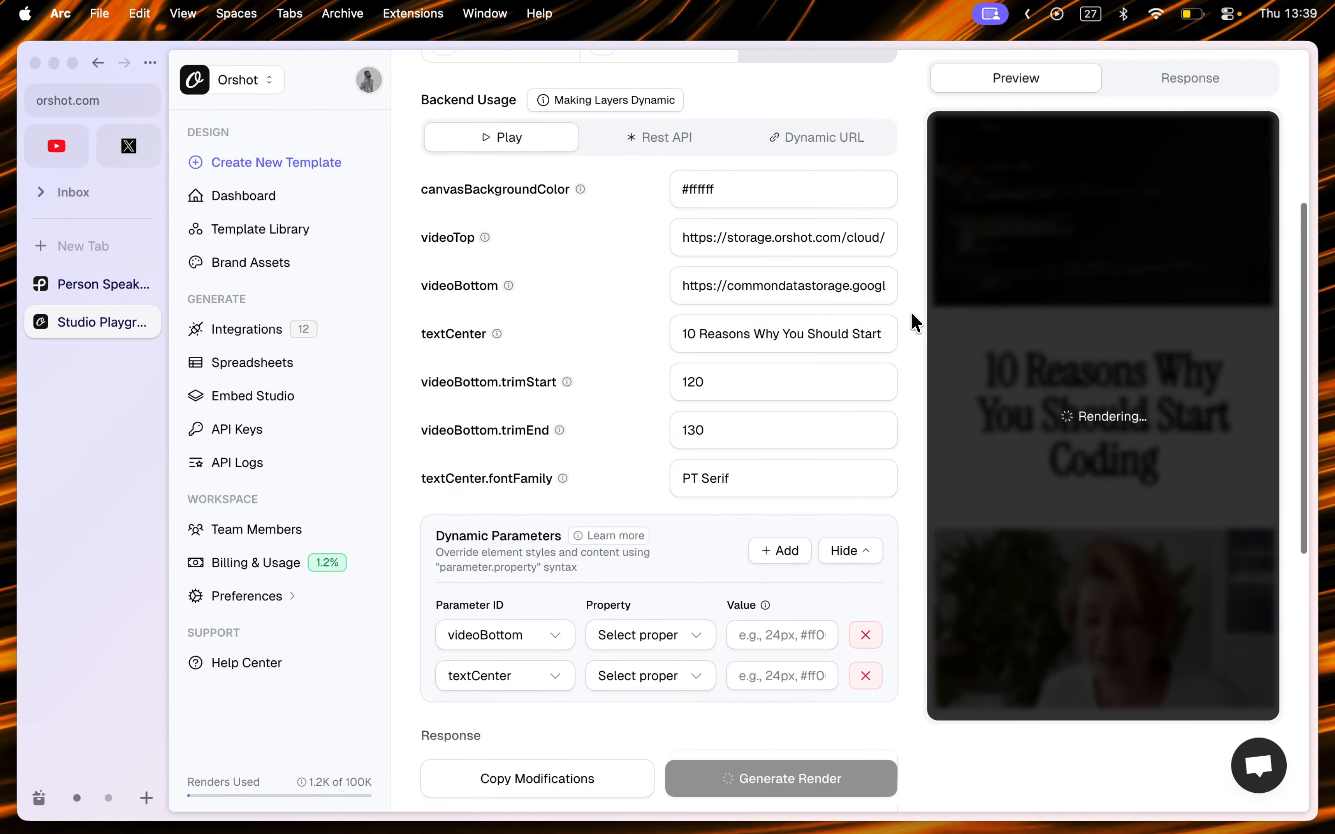
pyautogui.scroll(1, 919, 357)
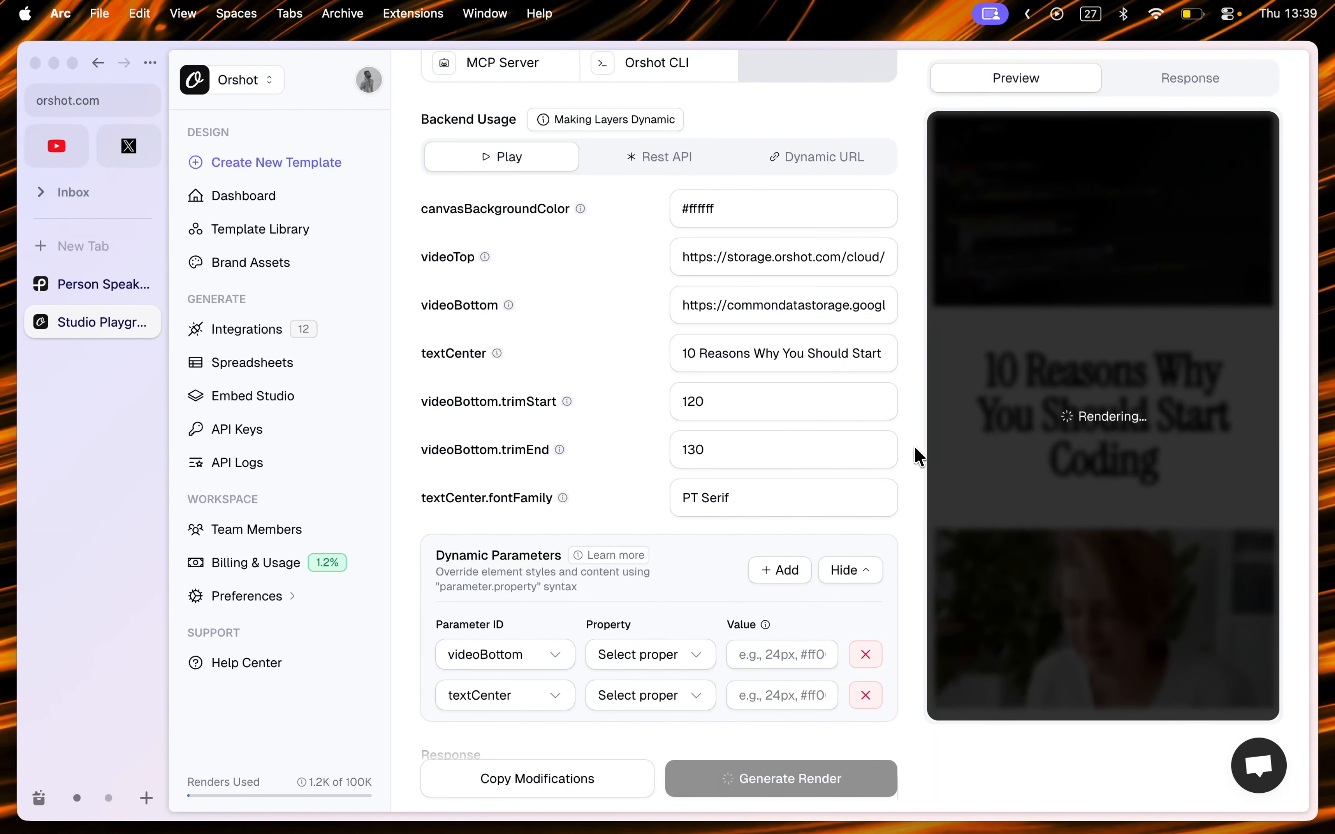
pyautogui.scroll(-2, 917, 455)
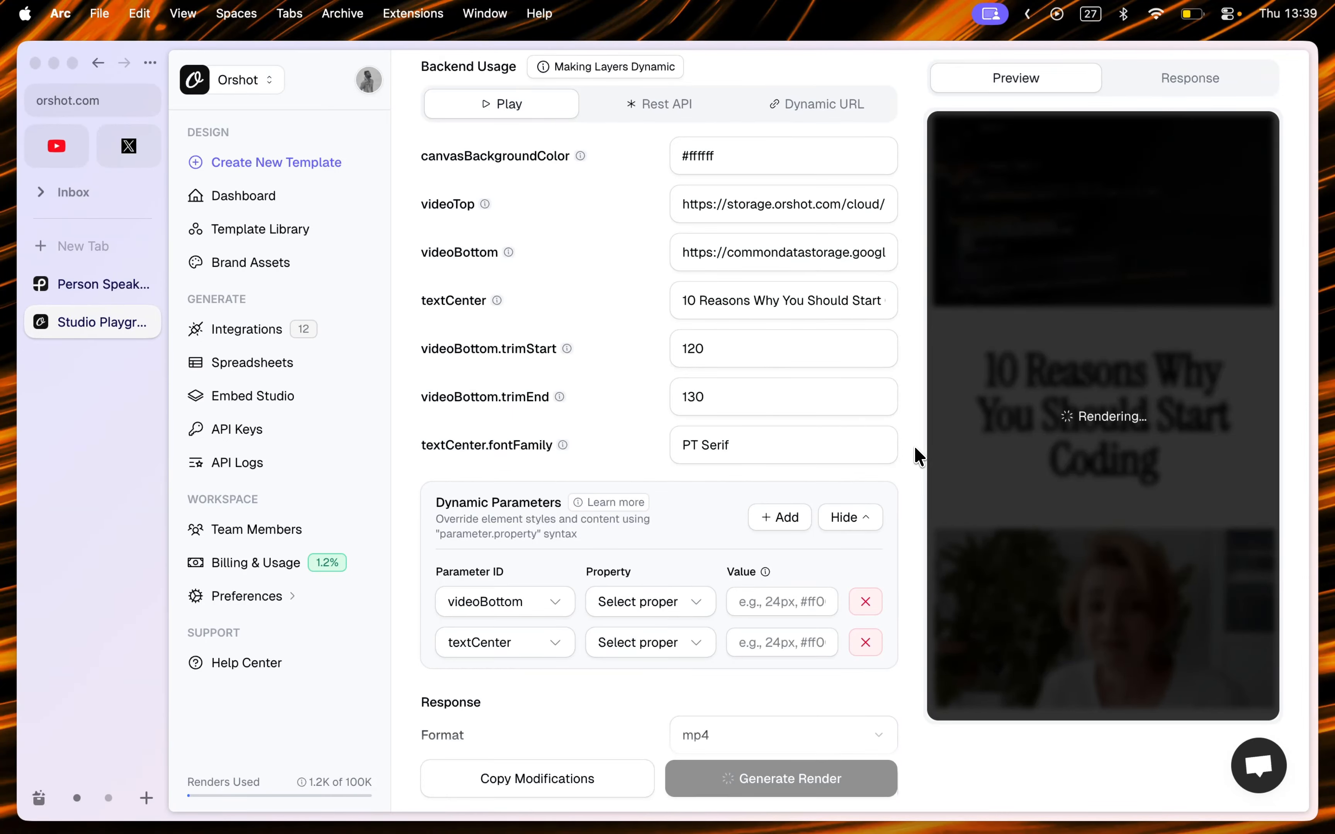
pyautogui.scroll(-15, 917, 456)
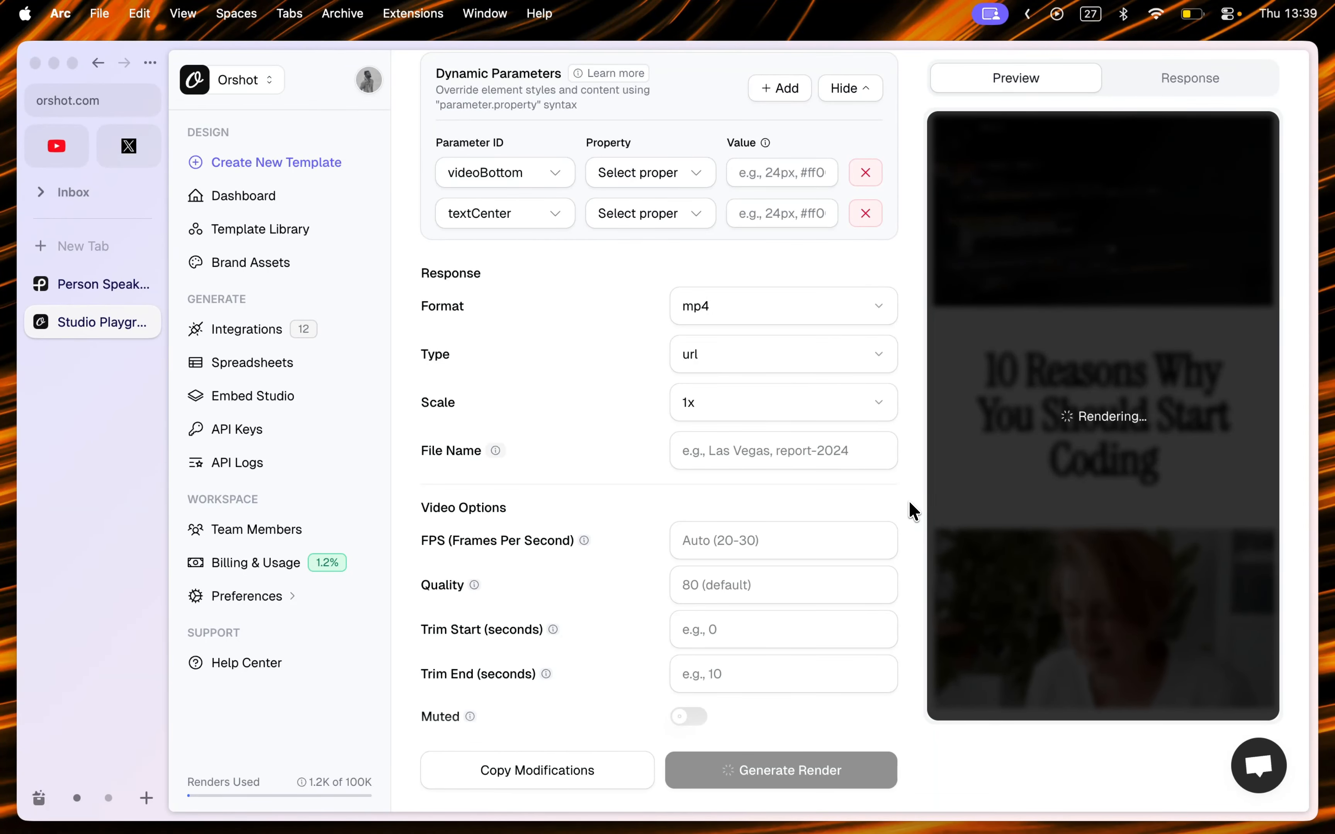
pyautogui.scroll(1, 913, 510)
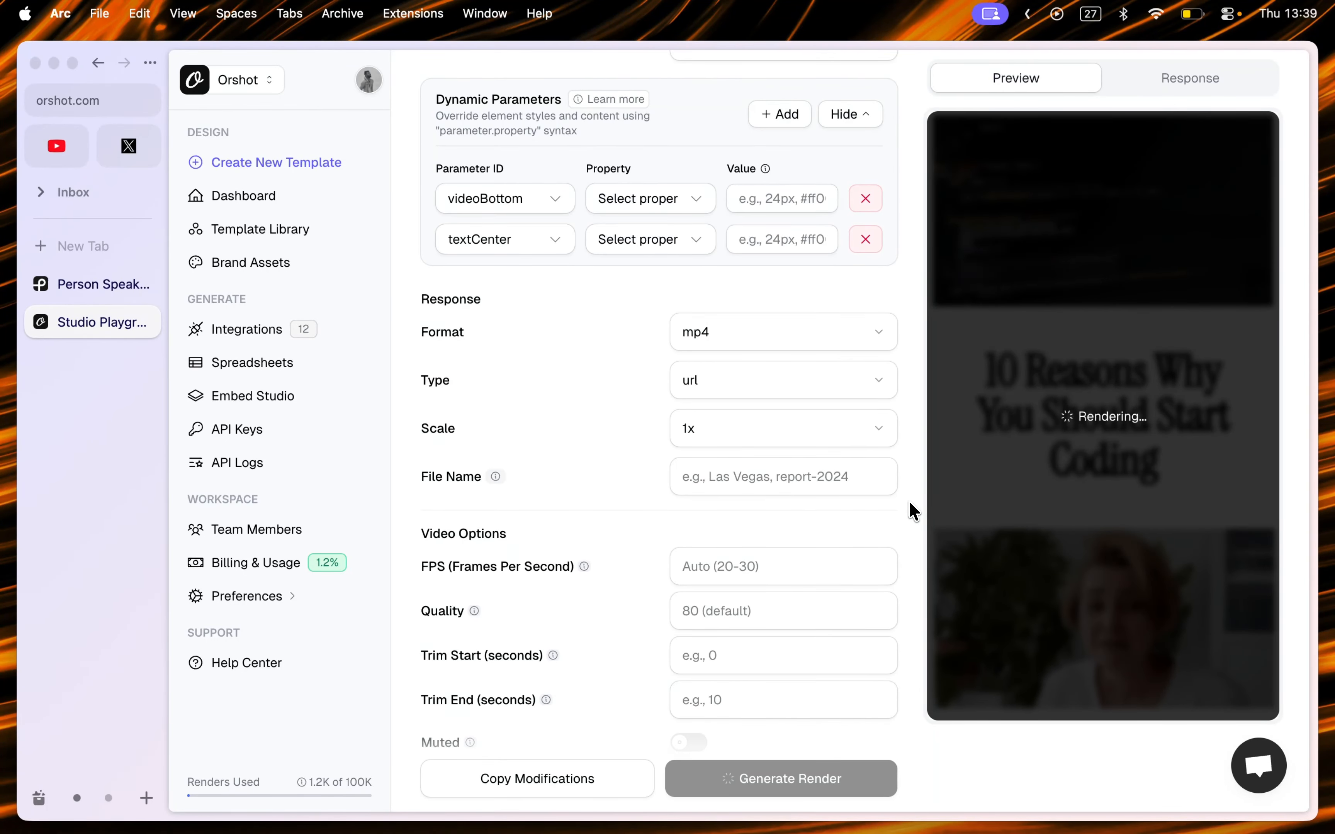
pyautogui.scroll(2, 910, 505)
pyautogui.scroll(3, 917, 447)
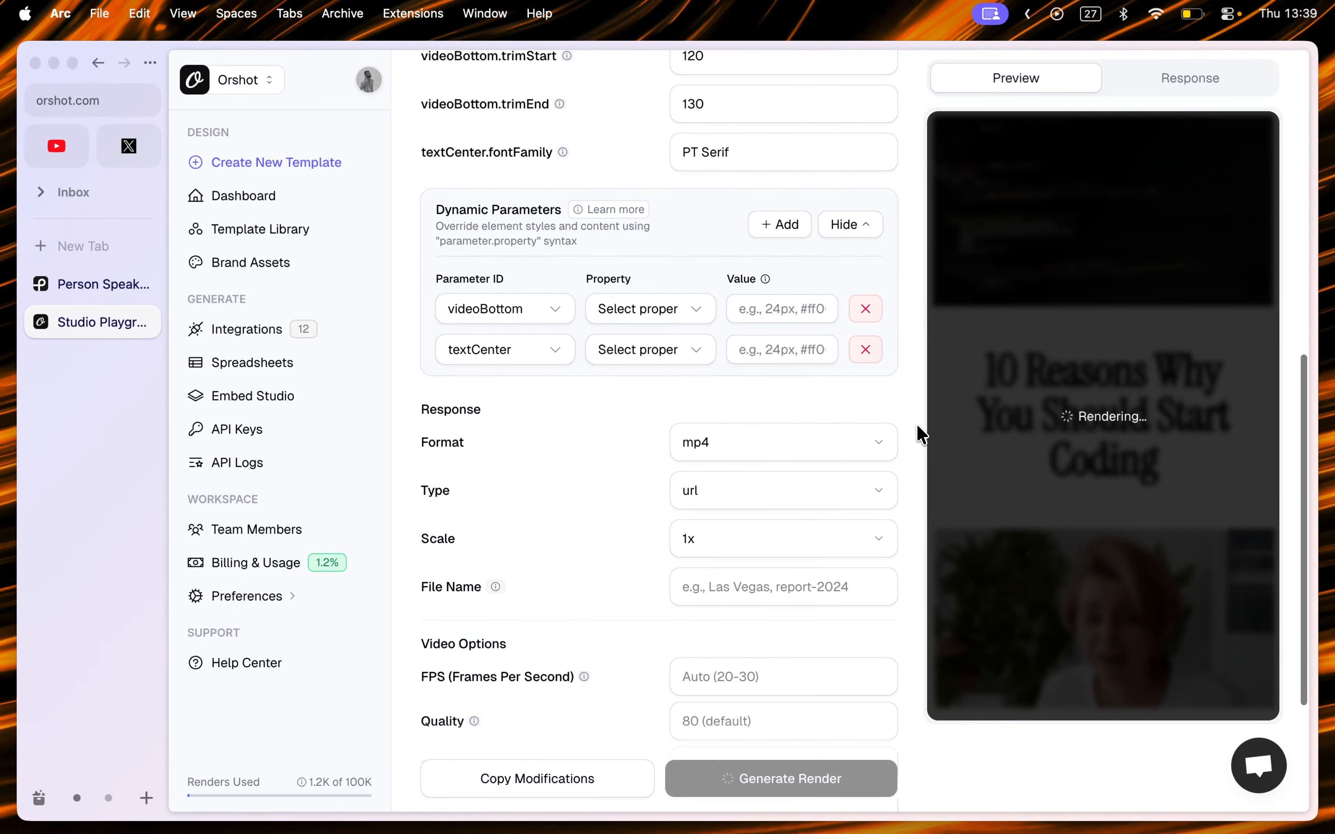
pyautogui.scroll(6, 928, 391)
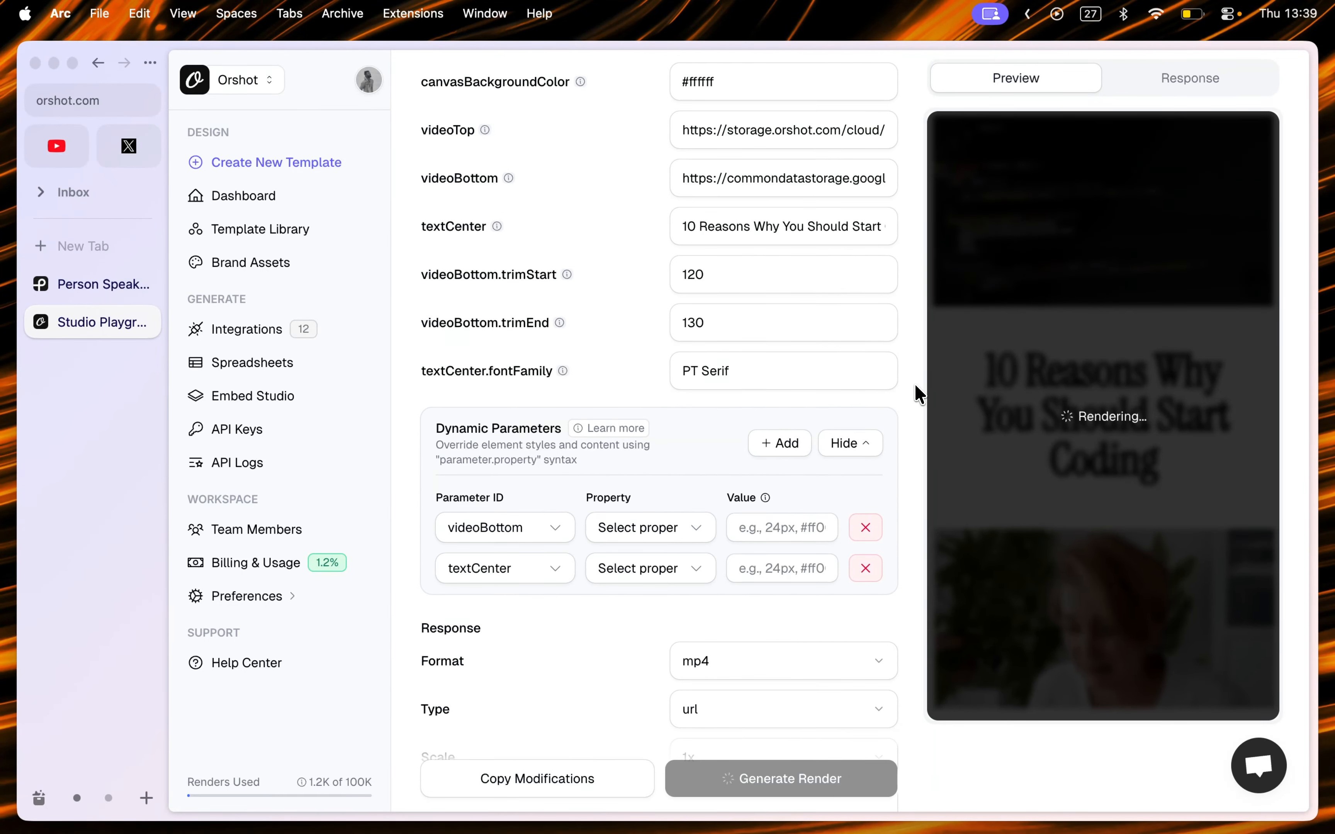
pyautogui.scroll(2, 915, 386)
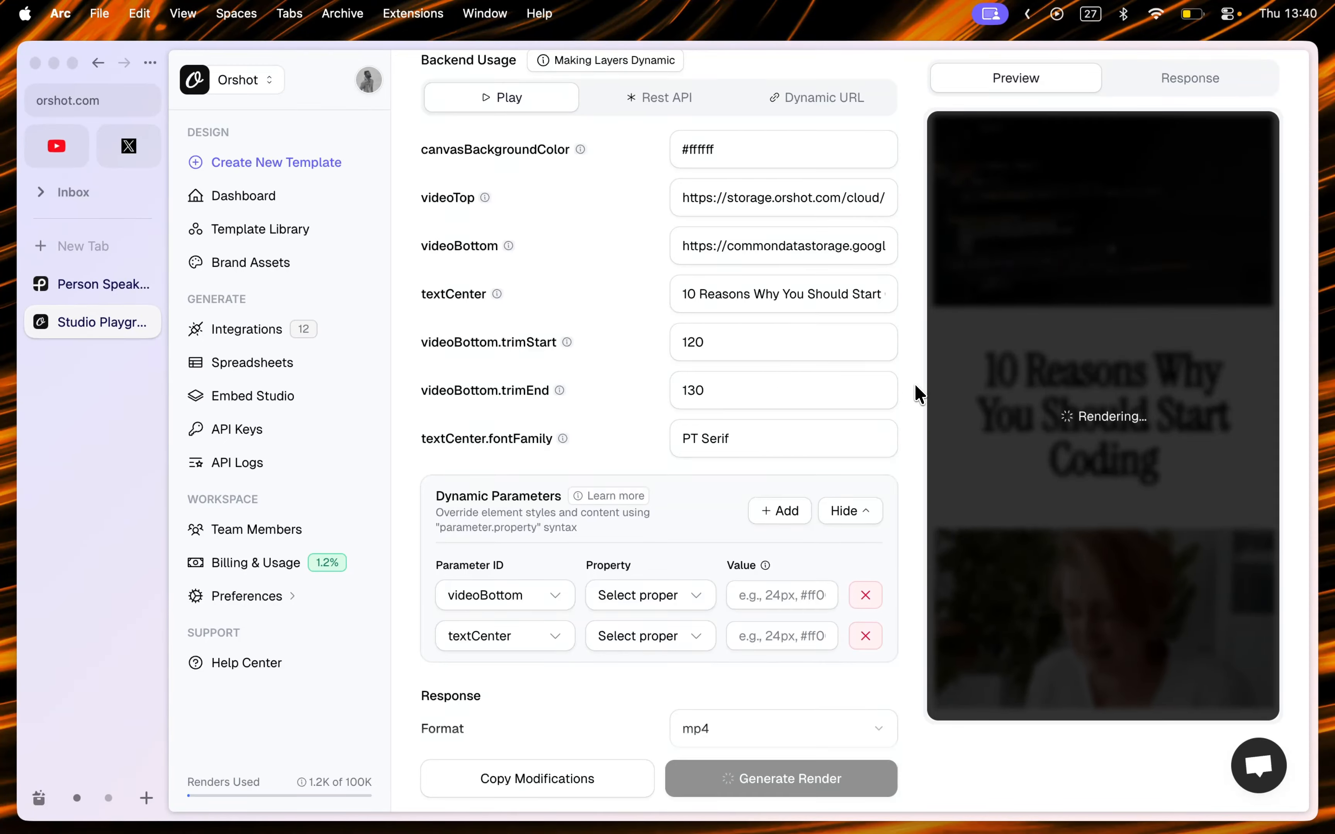
pyautogui.scroll(2, 915, 385)
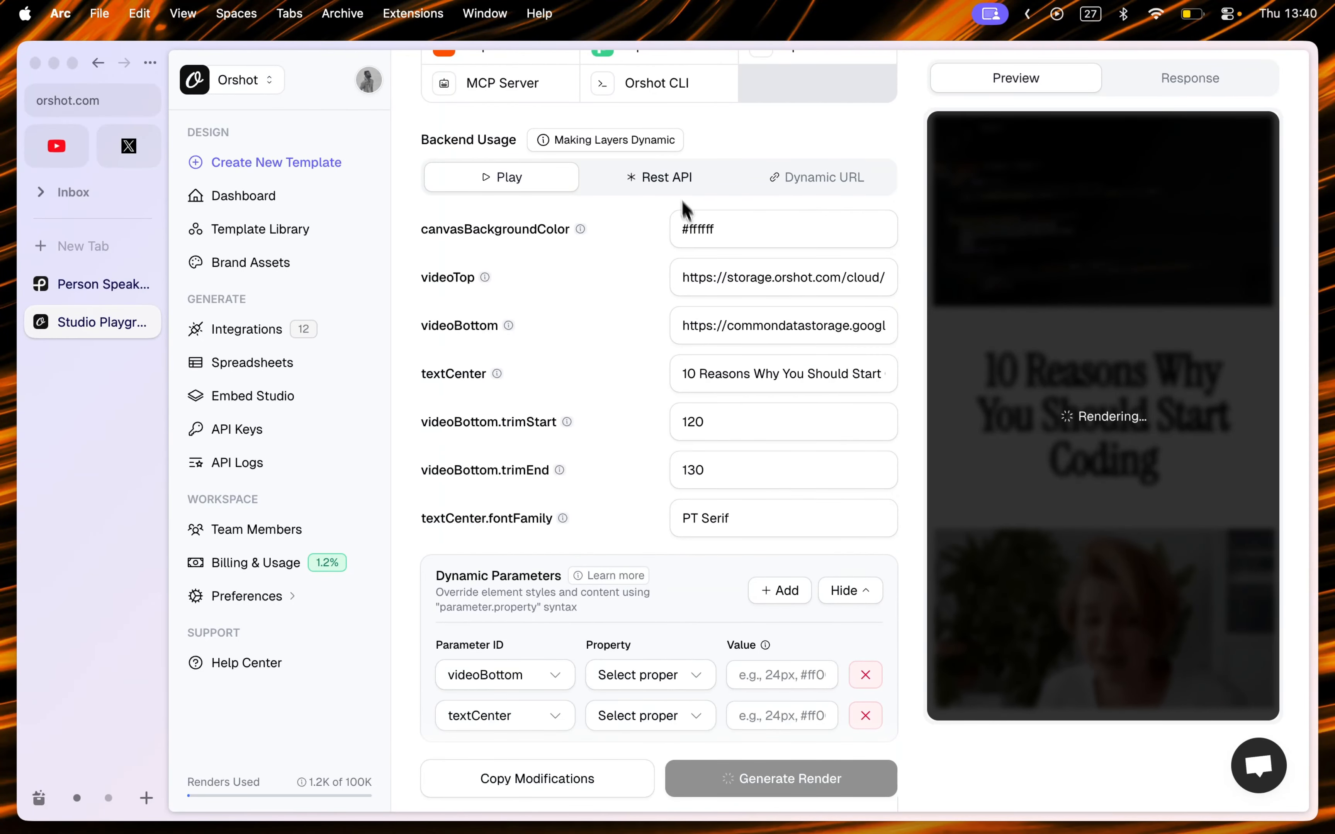
pyautogui.click(670, 187)
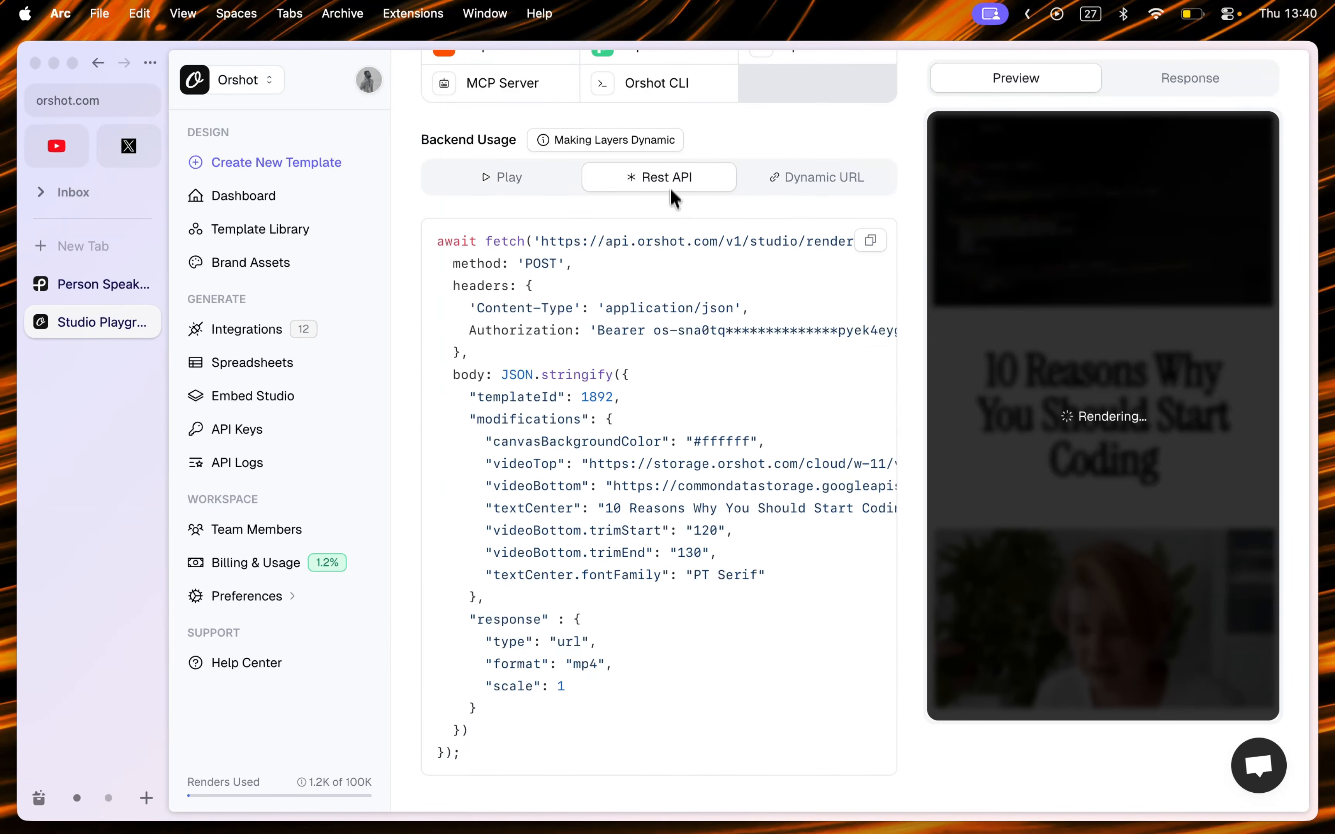
pyautogui.click(522, 185)
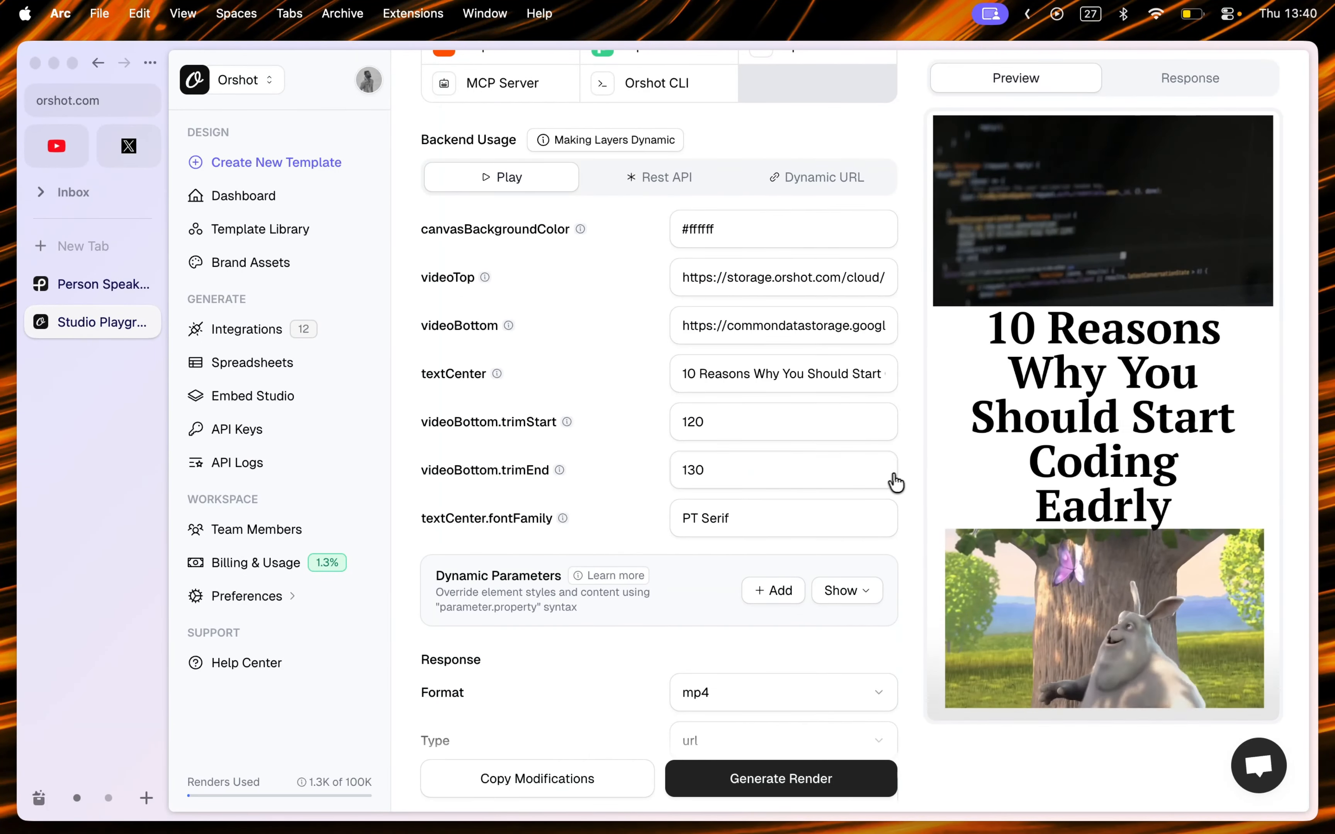
# Step: Examine the rendered video in the preview and the render's response data
pyautogui.scroll(-3, 915, 483)
pyautogui.scroll(10, 918, 474)
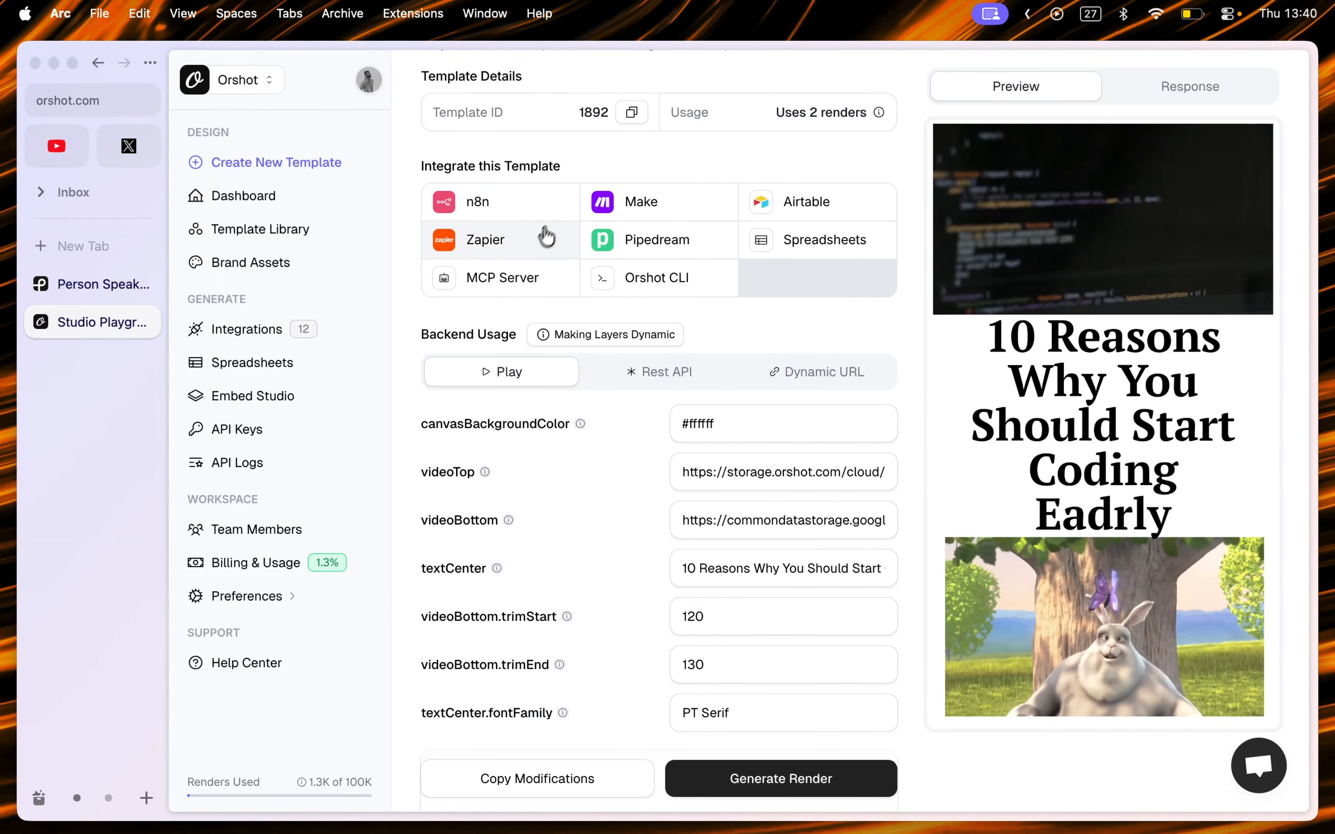
pyautogui.scroll(-1, 860, 353)
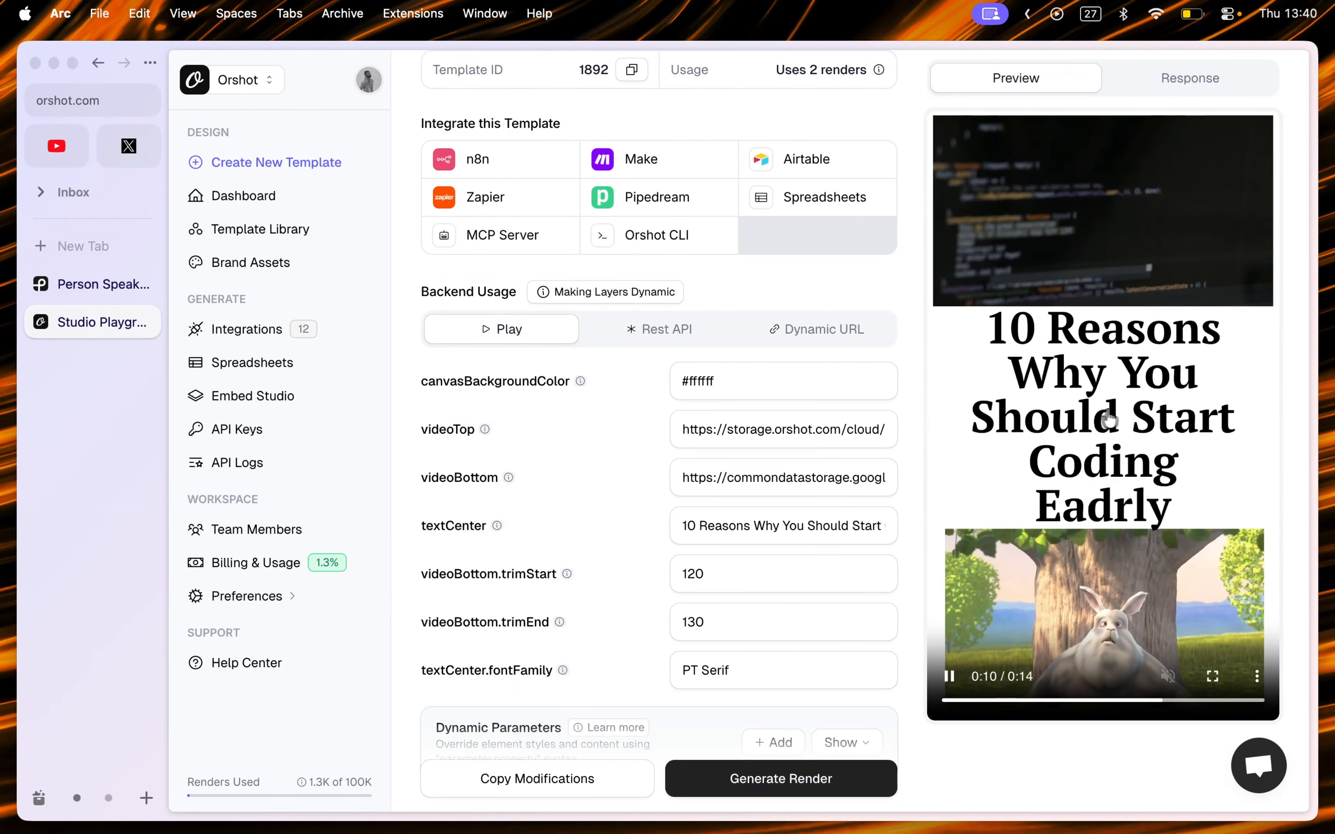
pyautogui.scroll(-1, 1097, 485)
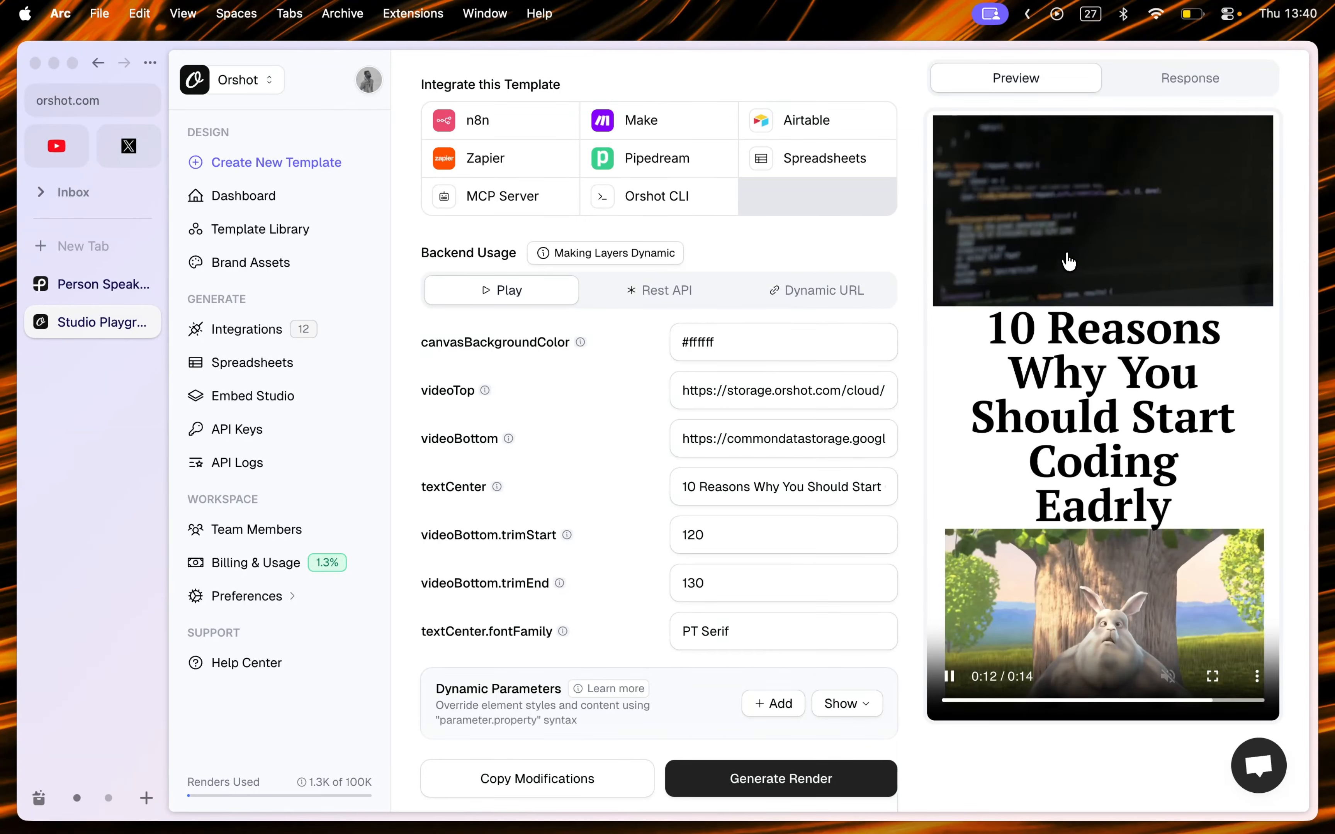
pyautogui.scroll(-1, 1067, 272)
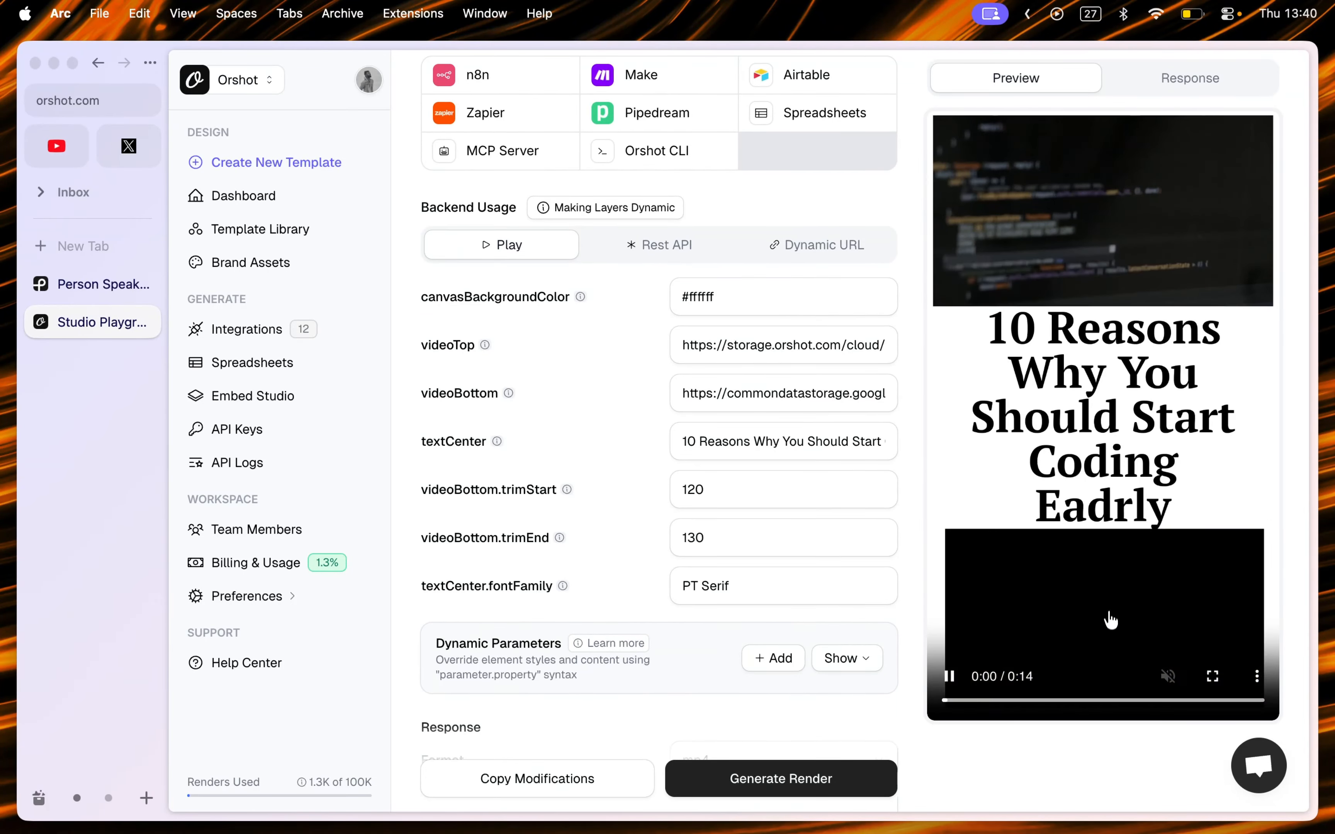
pyautogui.tripleClick(770, 393)
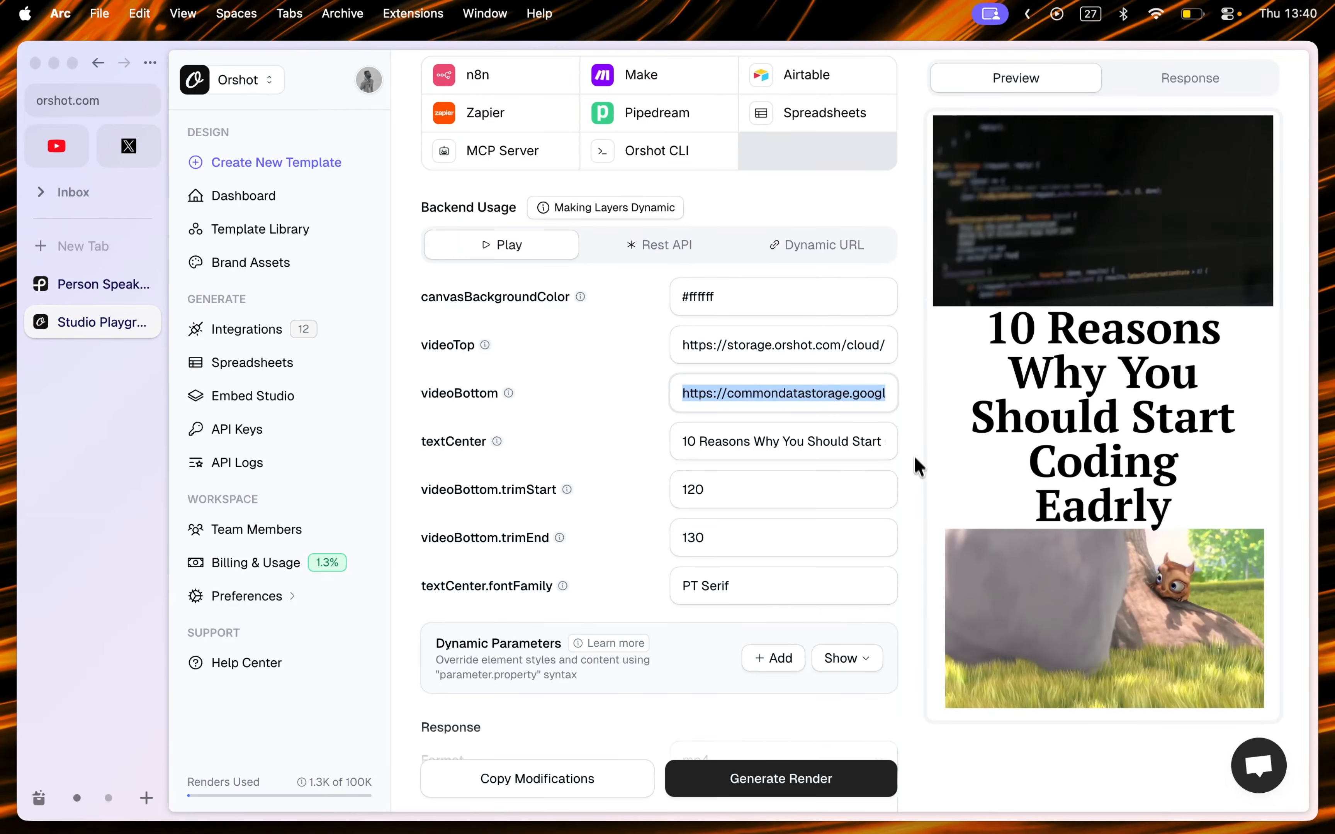
pyautogui.scroll(-2, 918, 466)
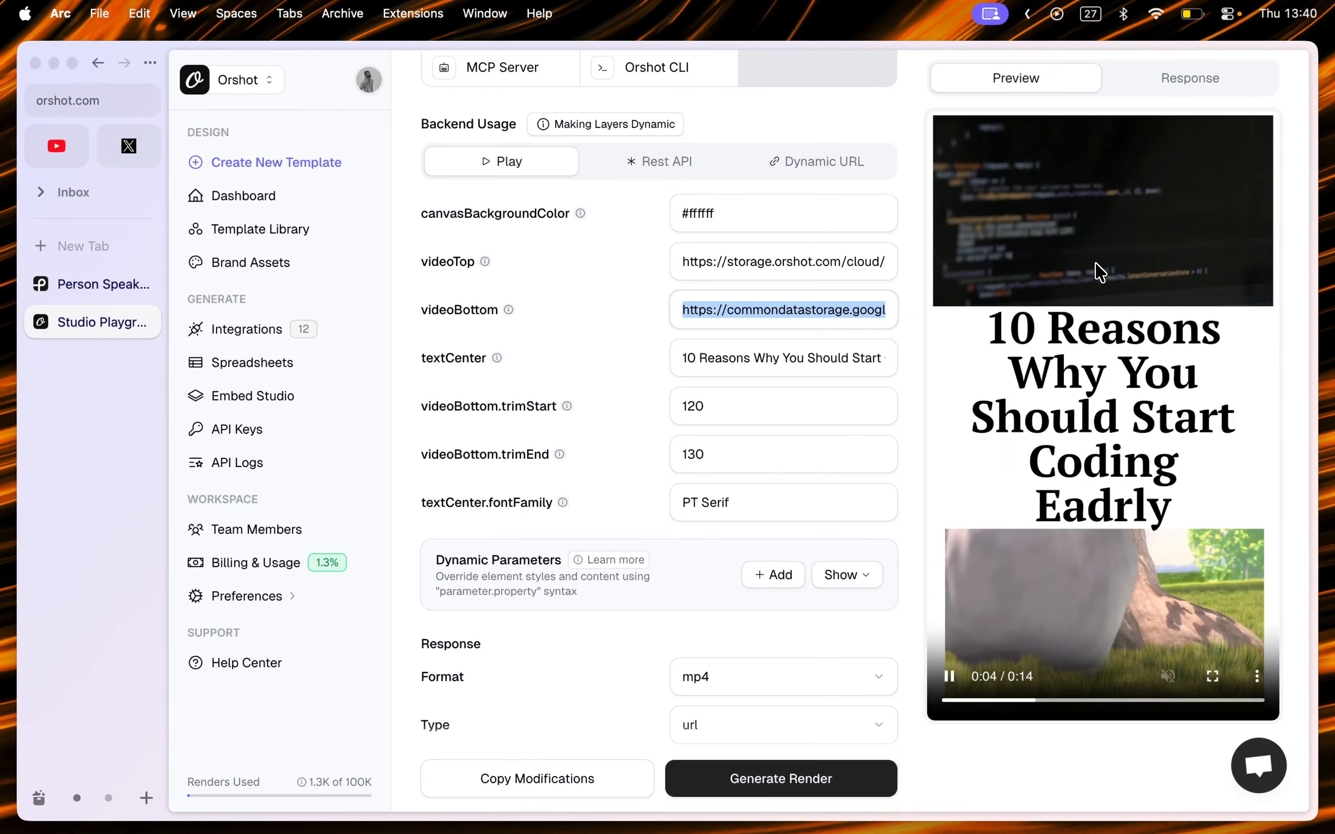
pyautogui.scroll(-1, 1034, 756)
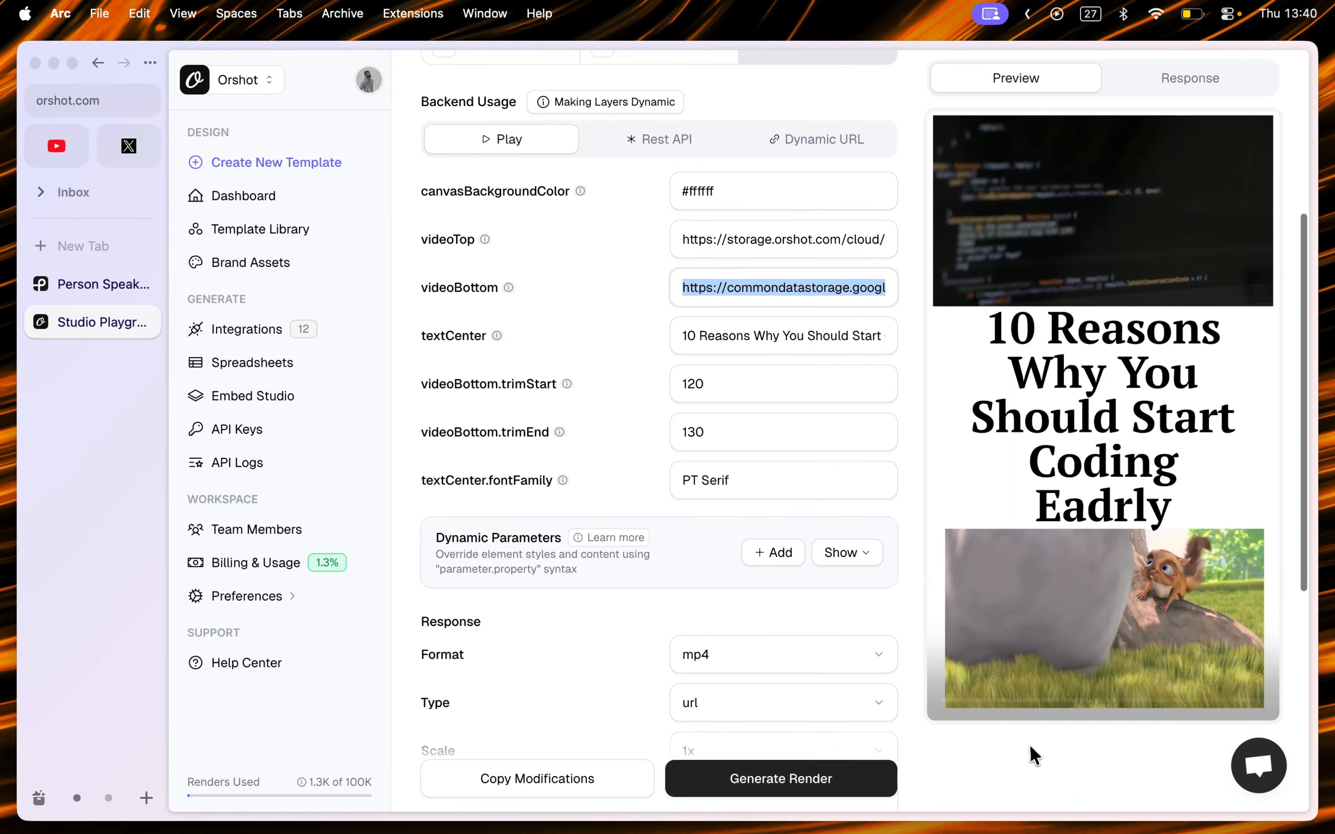
pyautogui.scroll(-2, 1035, 756)
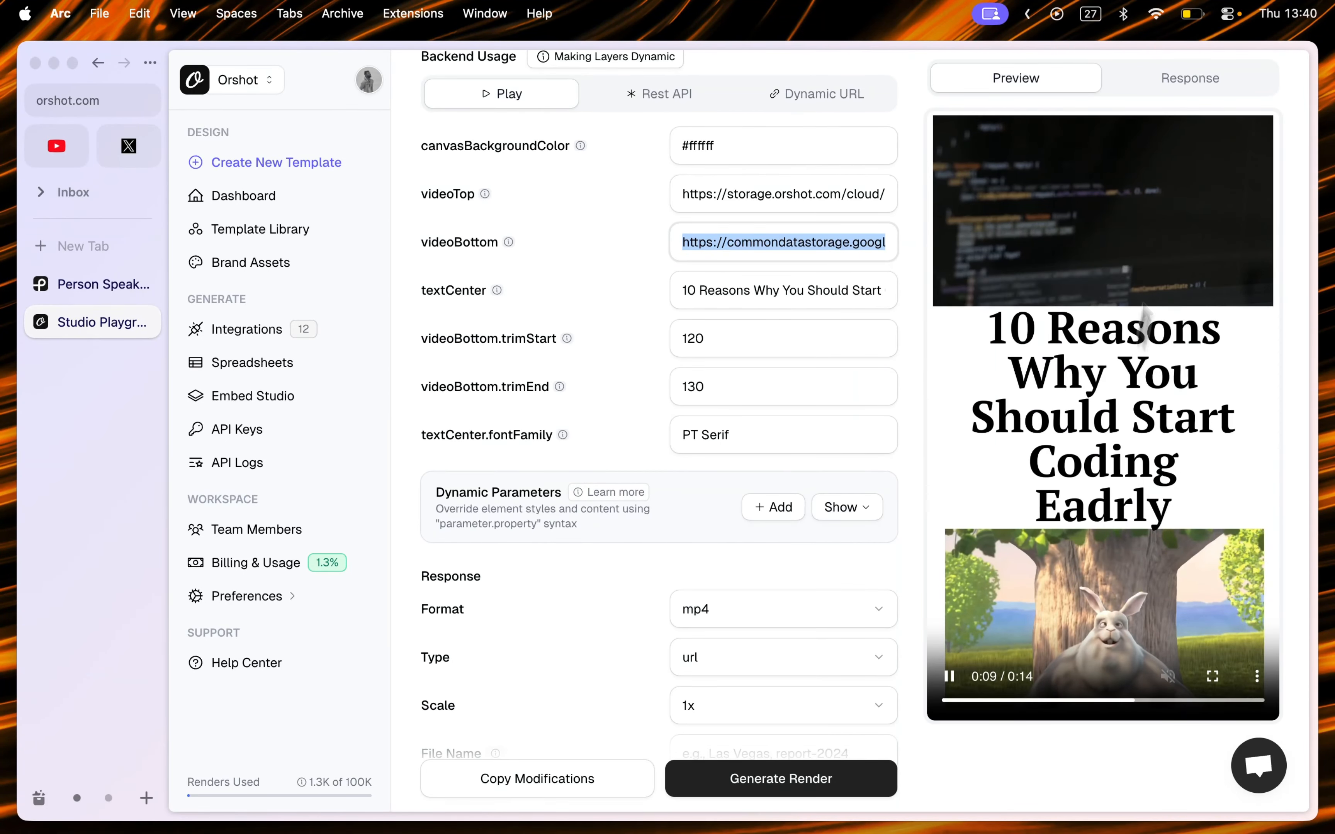
pyautogui.click(1190, 90)
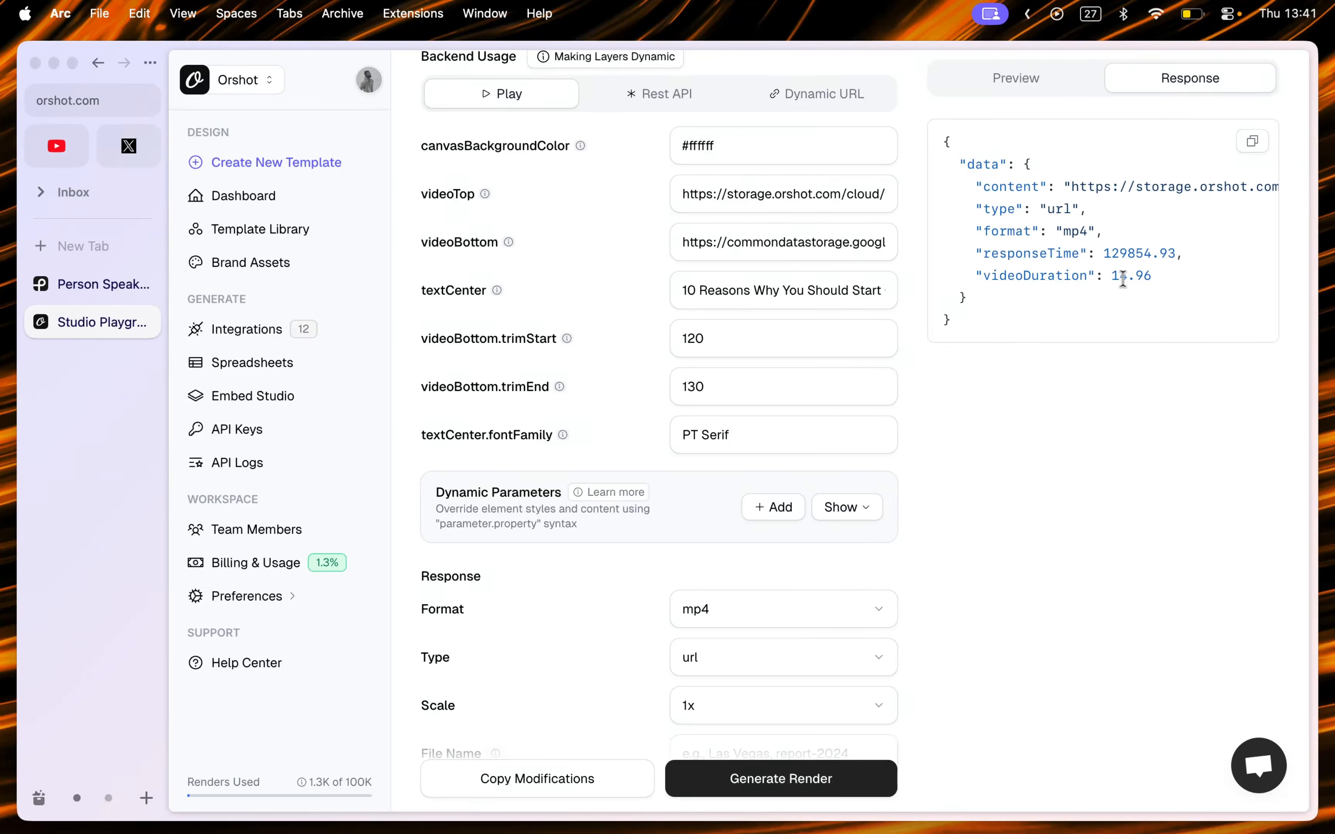
pyautogui.click(1035, 85)
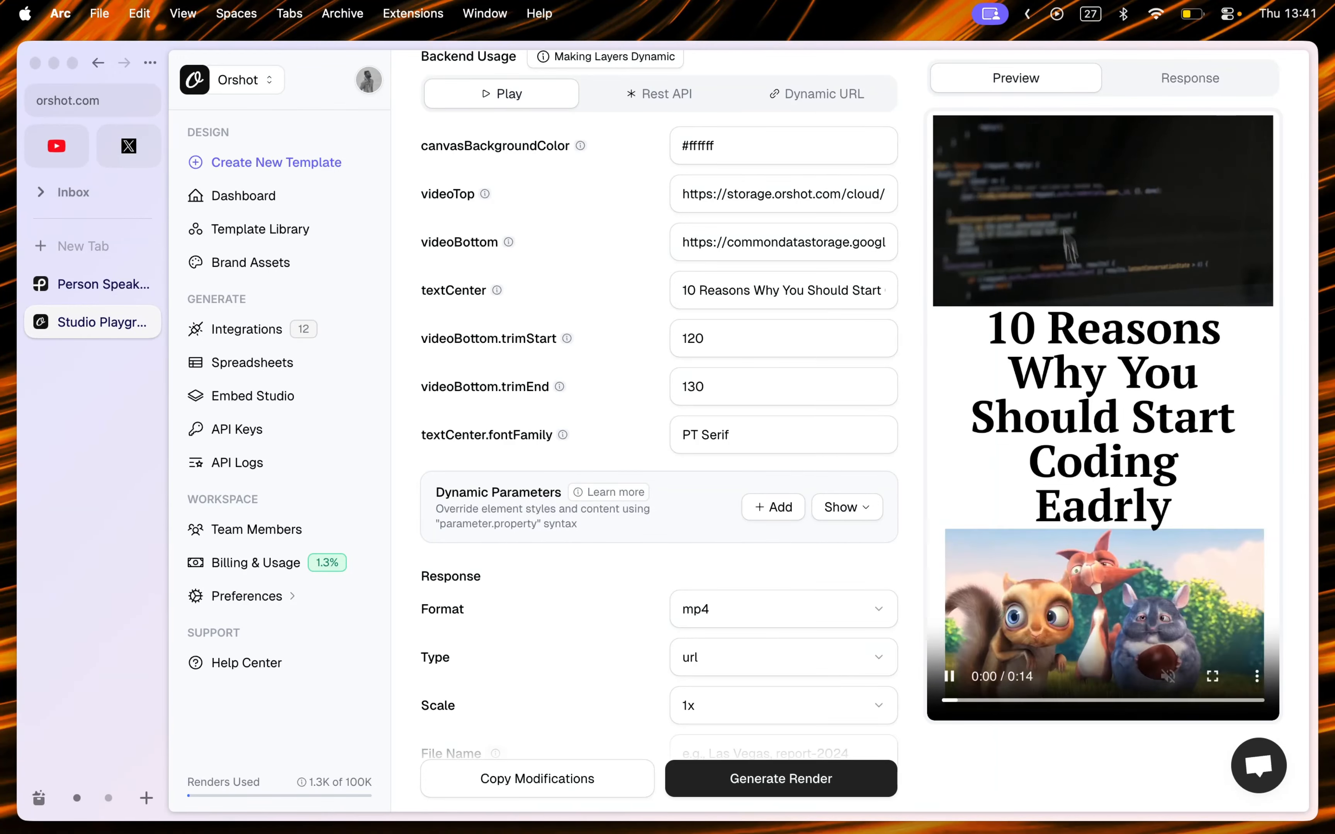
# Step: Open the rendered video in a new browser tab and switch to it
pyautogui.rightClick(1058, 306)
pyautogui.click(1084, 364)
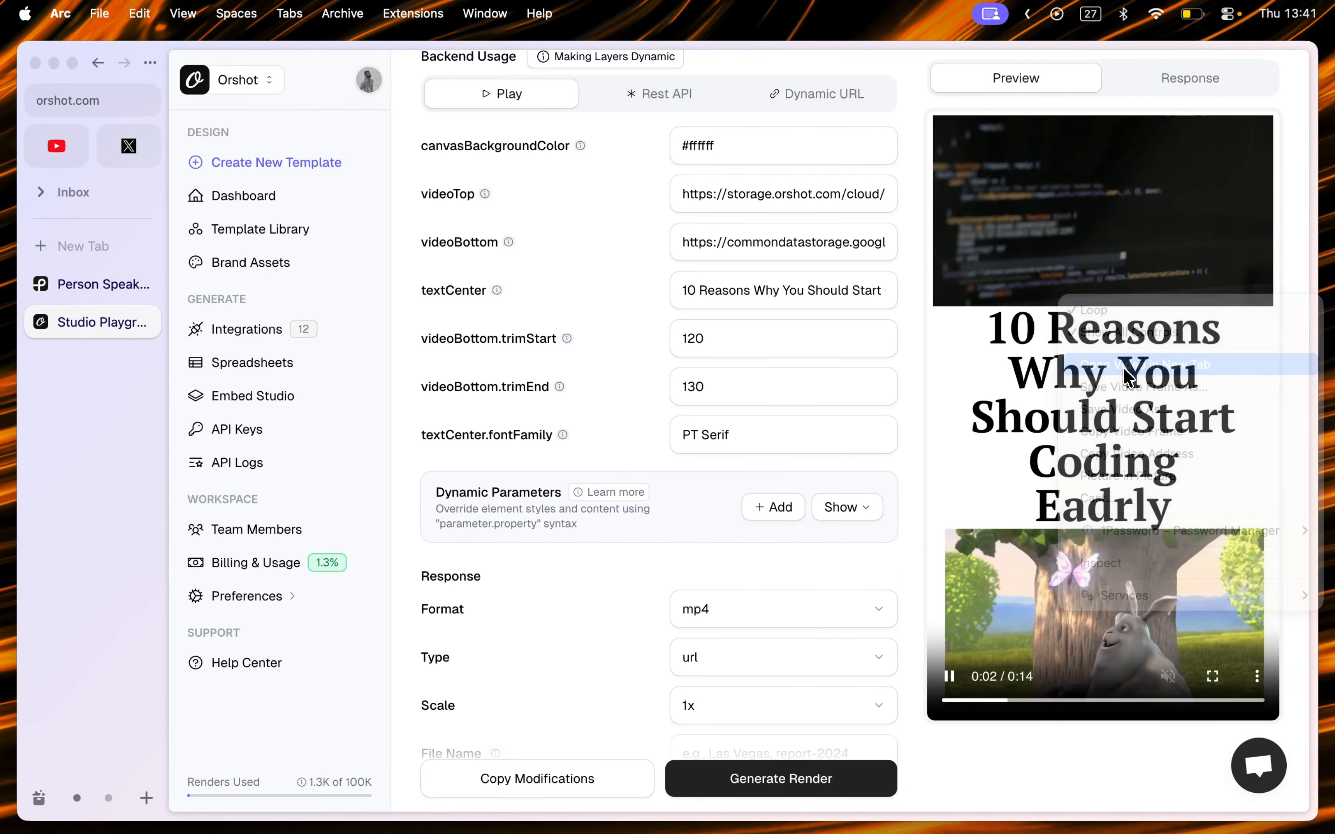
pyautogui.click(107, 361)
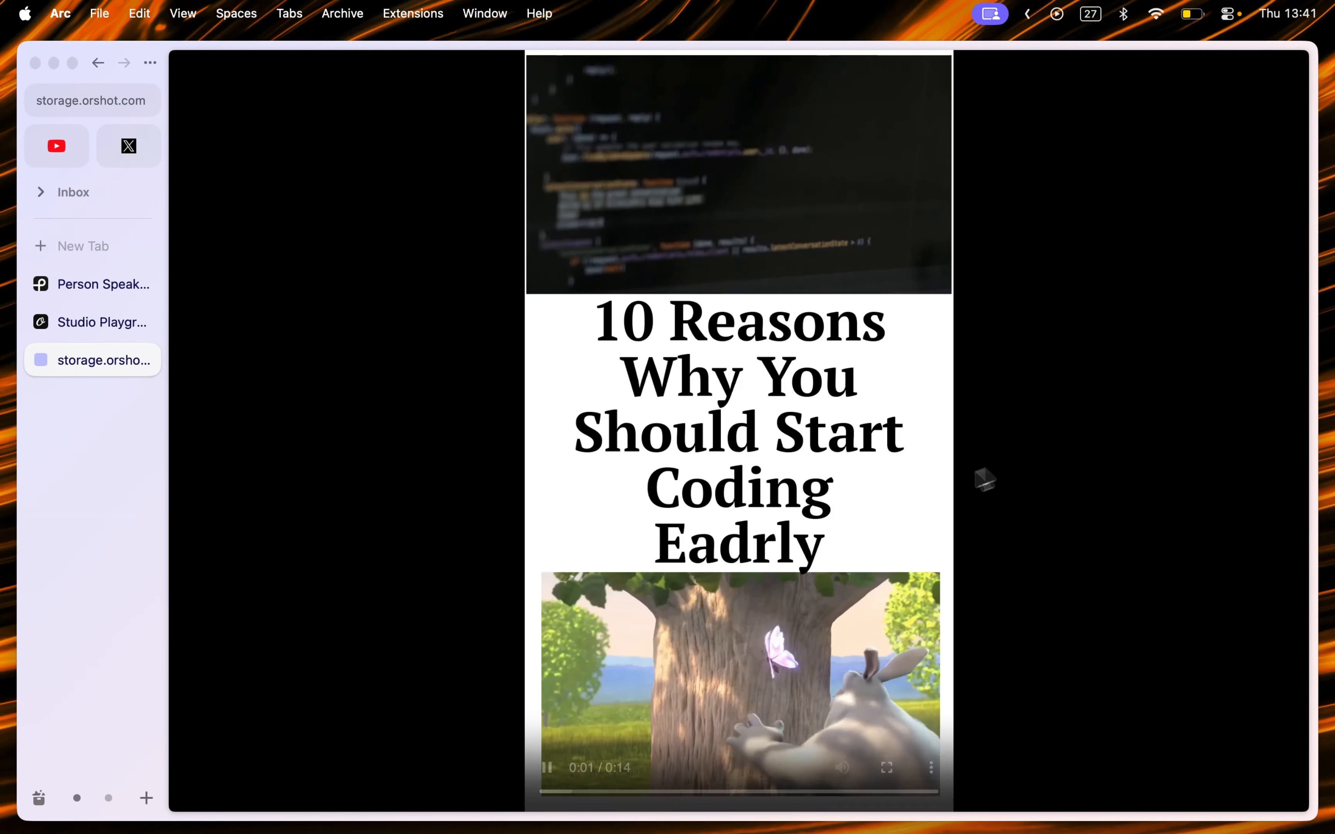